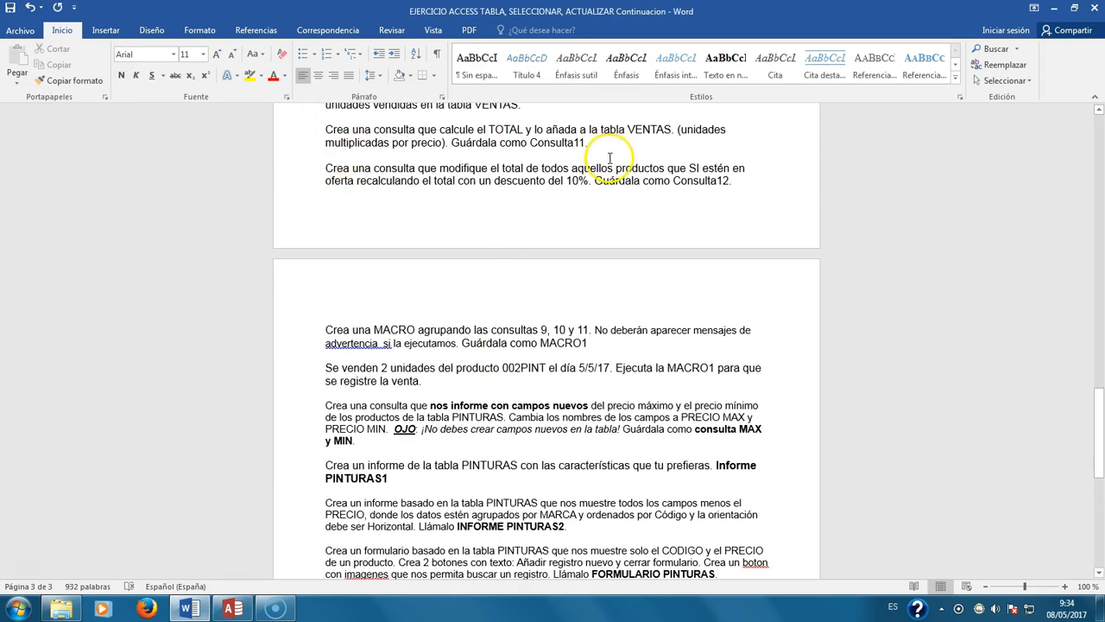
Step: Delete the extra space after "advertencia" in the exercise paragraph about creating the macro
{"action": "scroll", "coordinate": [395, 457], "scroll_direction": "down", "scroll_amount": 3}
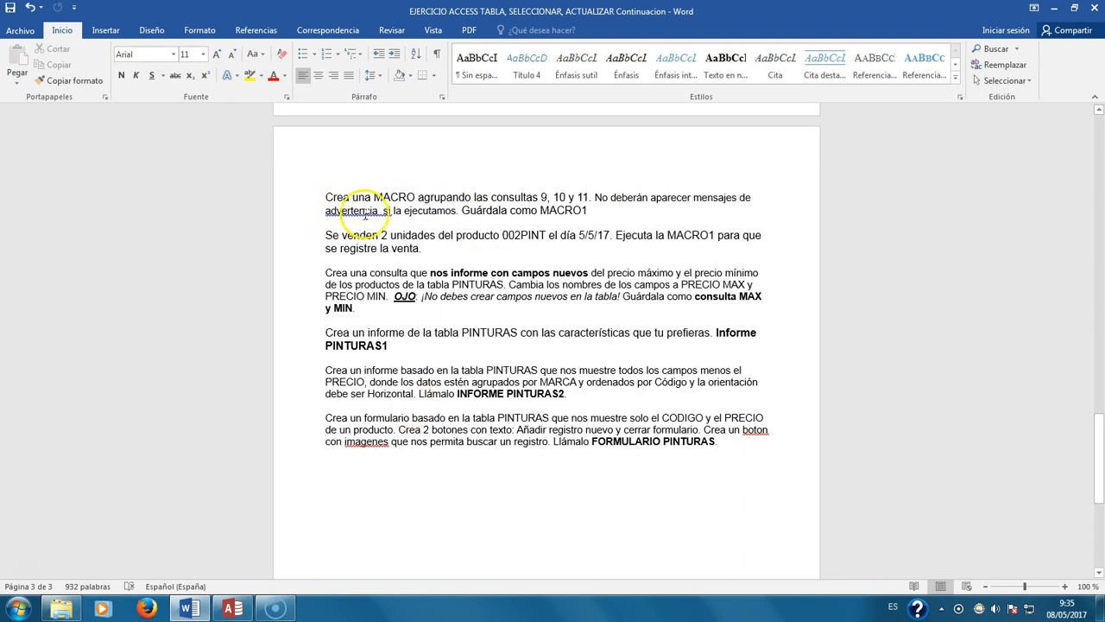
{"action": "key", "text": "Delete"}
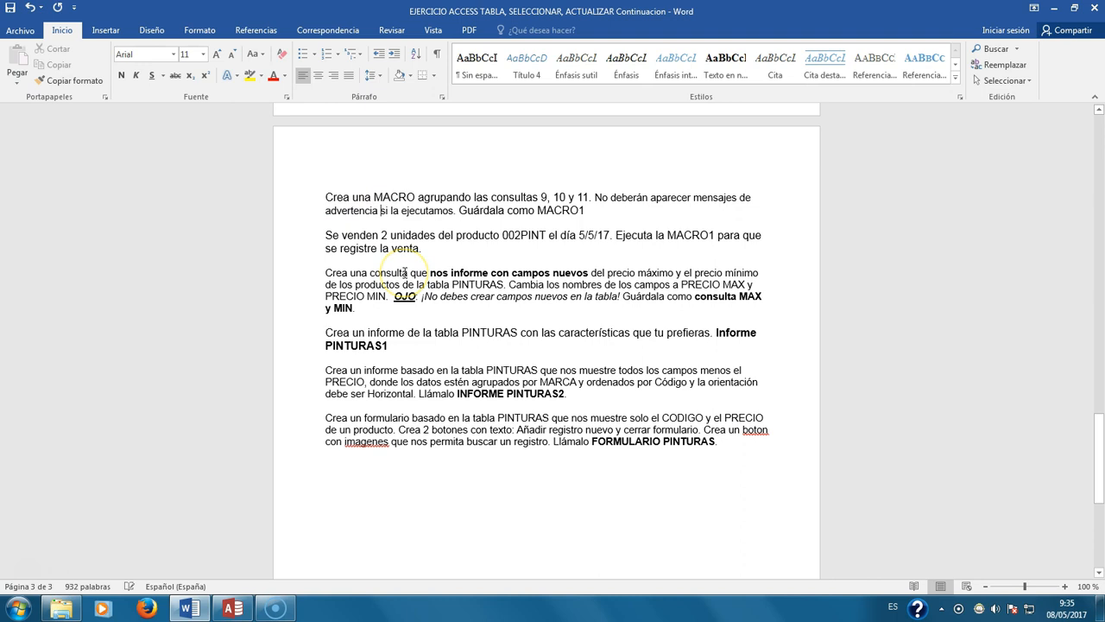
Step: Switch to Access and create a new blank macro in the database
{"action": "left_click", "coordinate": [235, 611]}
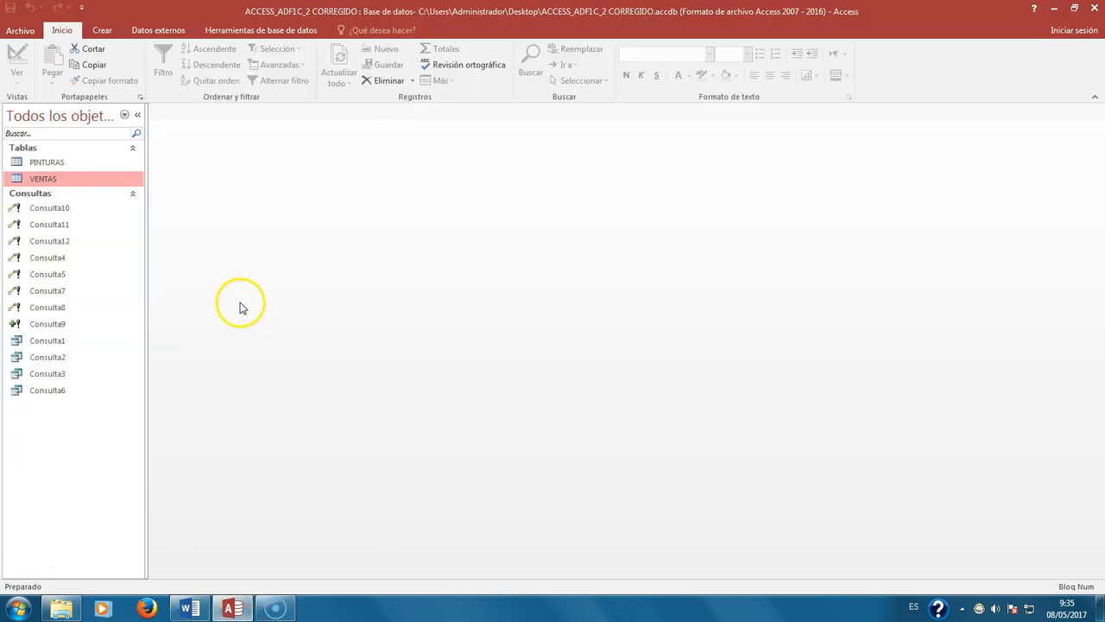
{"action": "left_click", "coordinate": [105, 32]}
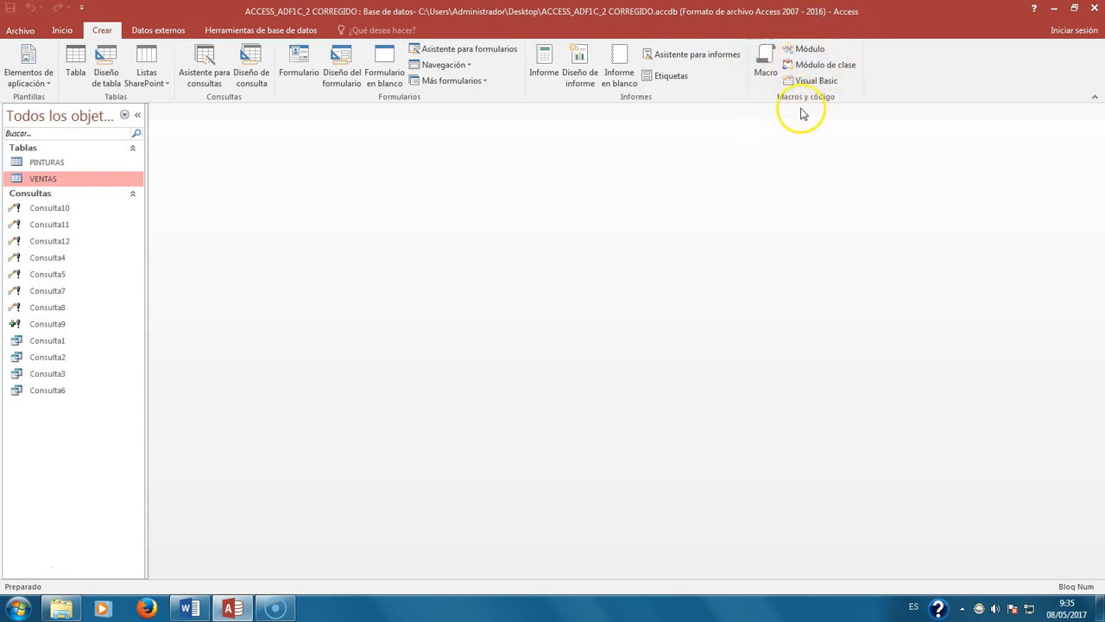
{"action": "left_click", "coordinate": [766, 73]}
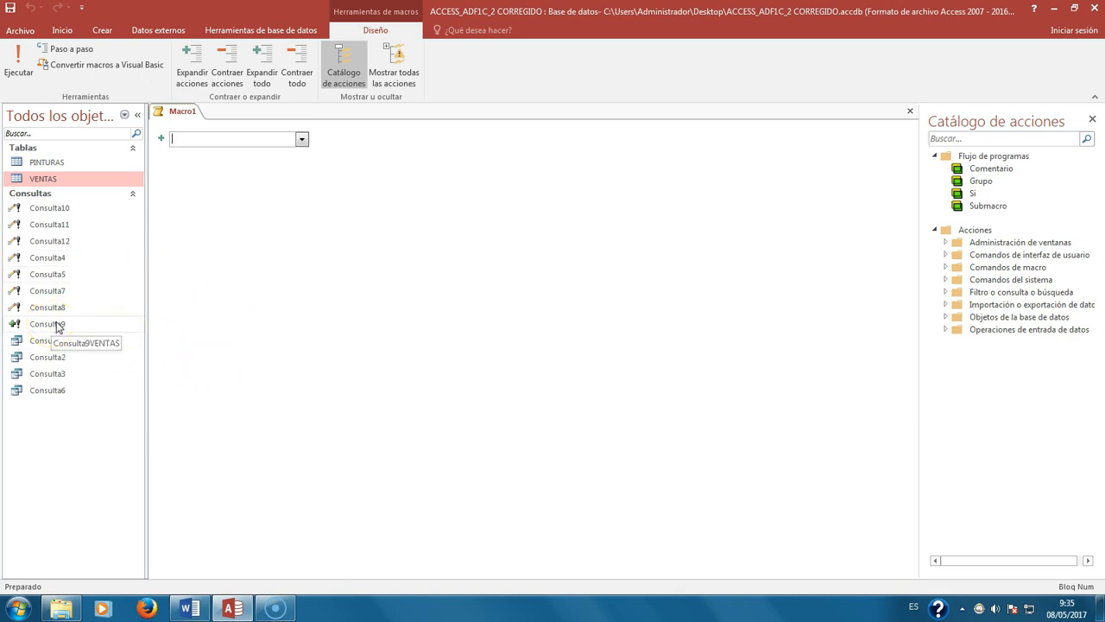
Step: Examine the fields and update expressions of Consulta10 in design view, widening the first two columns, and close it
{"action": "right_click", "coordinate": [68, 208]}
{"action": "left_click", "coordinate": [86, 230]}
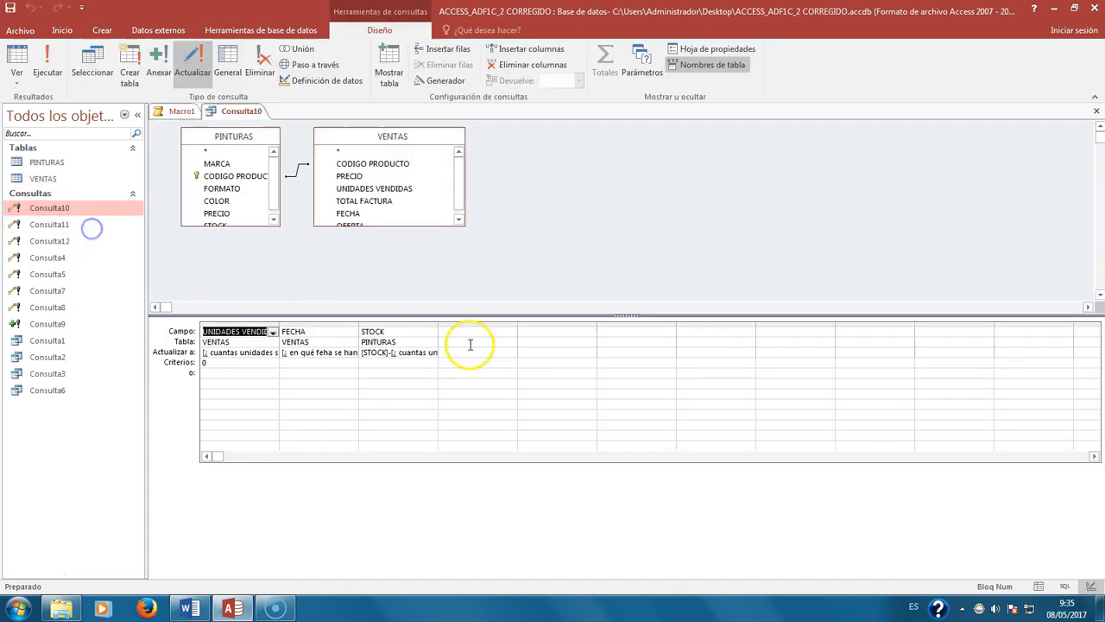
{"action": "left_click_drag", "start_coordinate": [278, 323], "coordinate": [386, 328]}
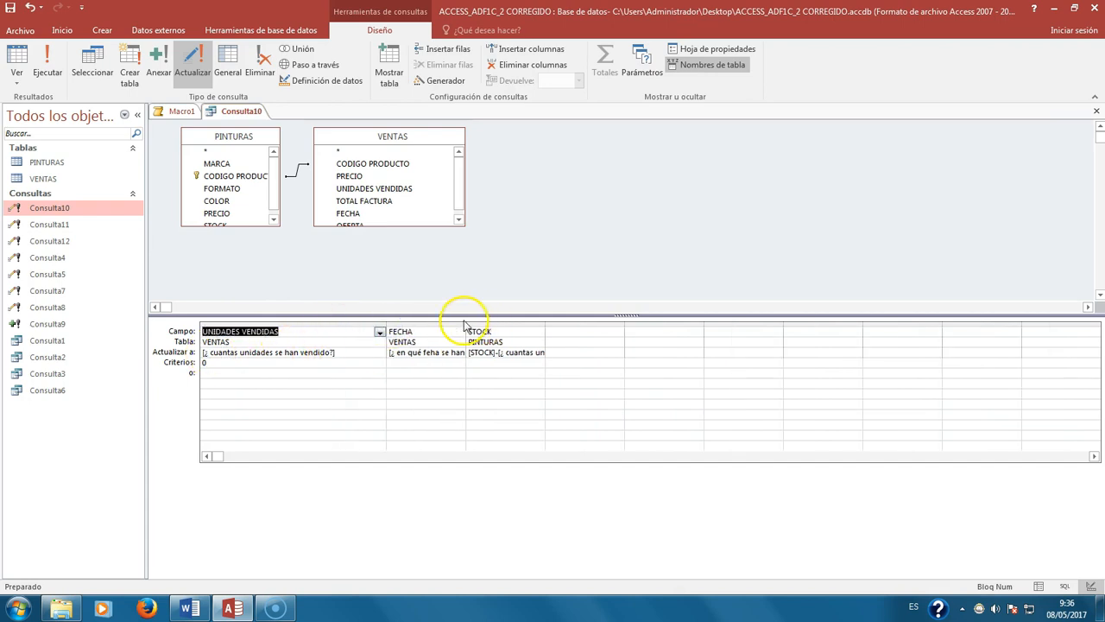
{"action": "double_click", "coordinate": [465, 325]}
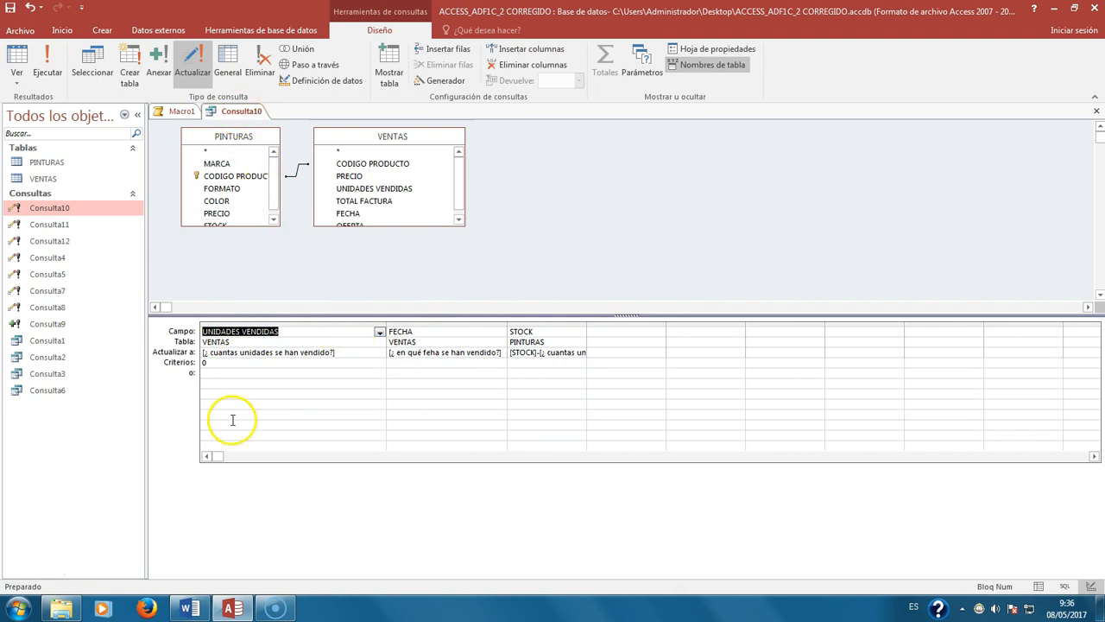
{"action": "right_click", "coordinate": [234, 111]}
{"action": "left_click", "coordinate": [261, 136]}
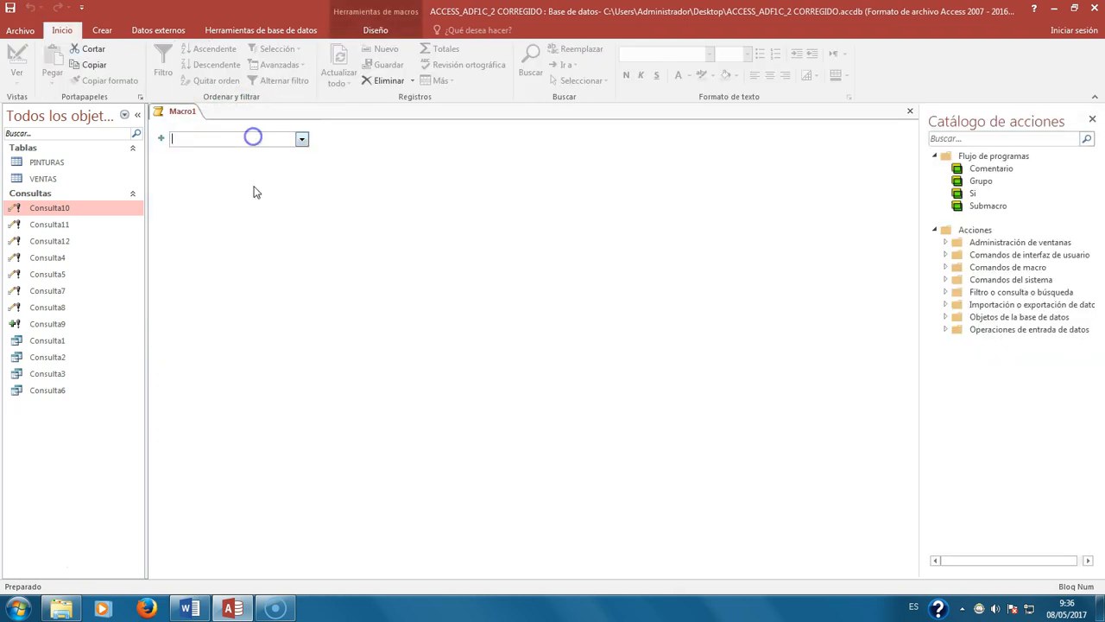
Step: Examine the full update expression for TOTAL FACTURA in the design of Consulta11, and close the query
{"action": "right_click", "coordinate": [55, 228]}
{"action": "left_click", "coordinate": [92, 252]}
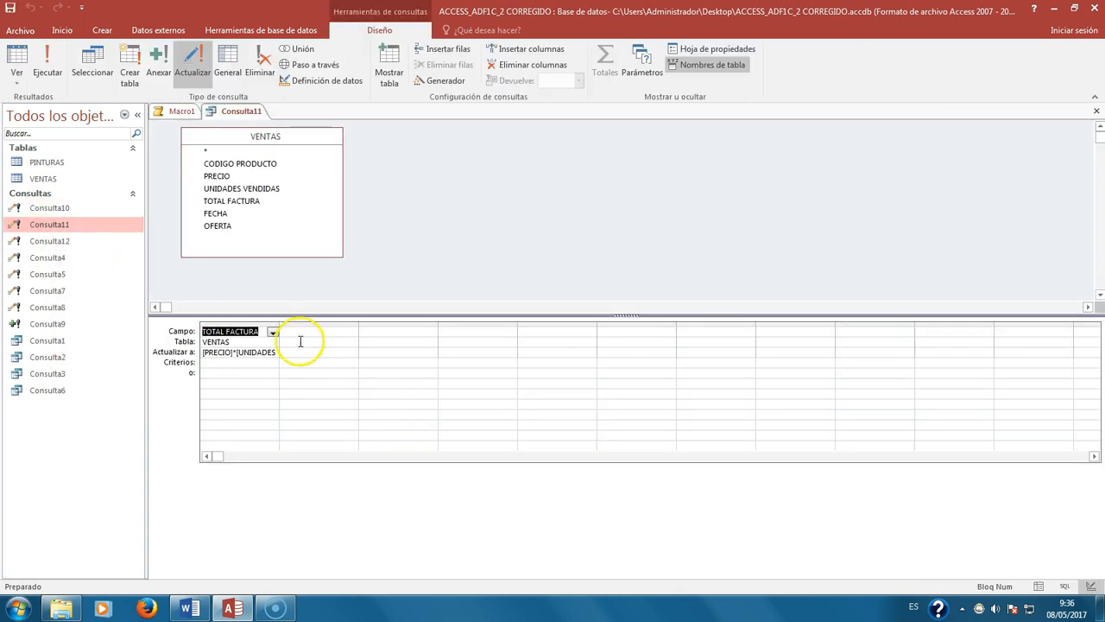
{"action": "double_click", "coordinate": [278, 324]}
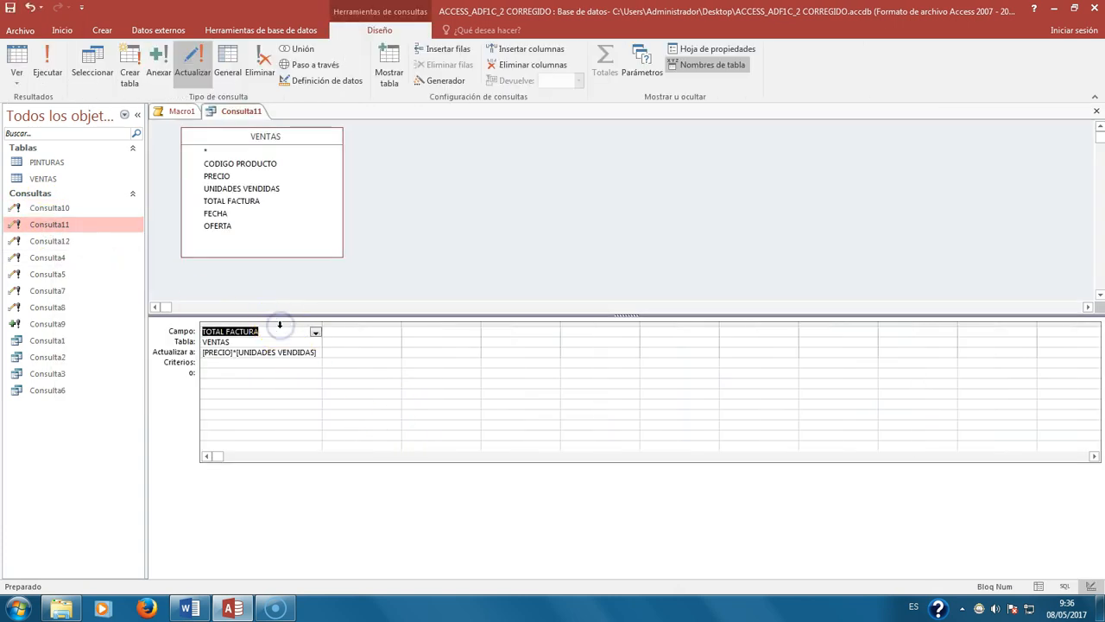
{"action": "right_click", "coordinate": [239, 111]}
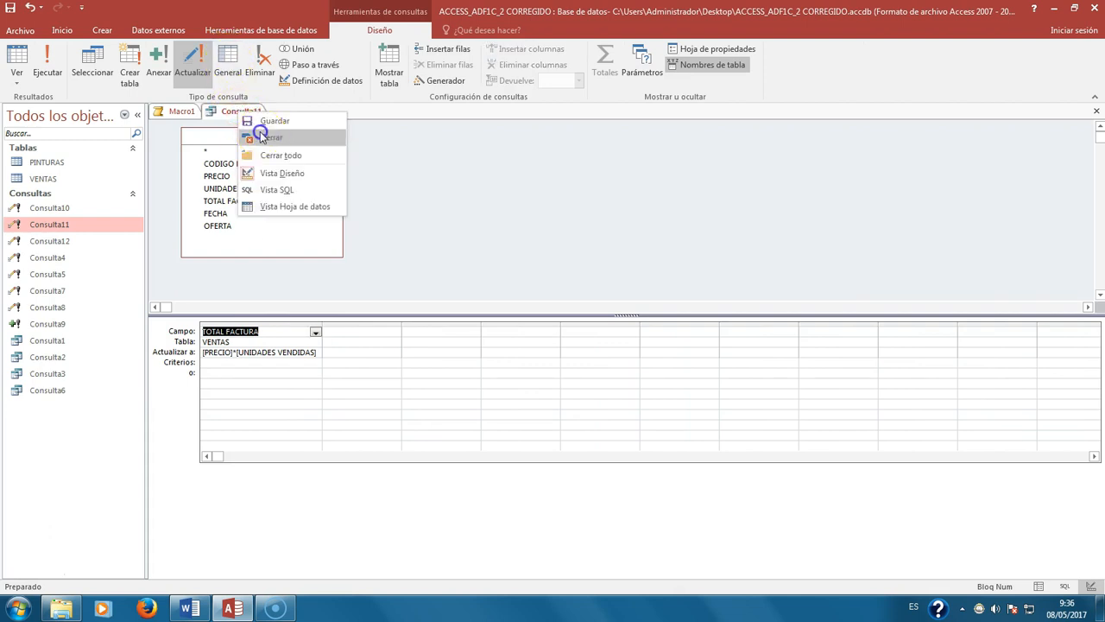
{"action": "left_click", "coordinate": [244, 133]}
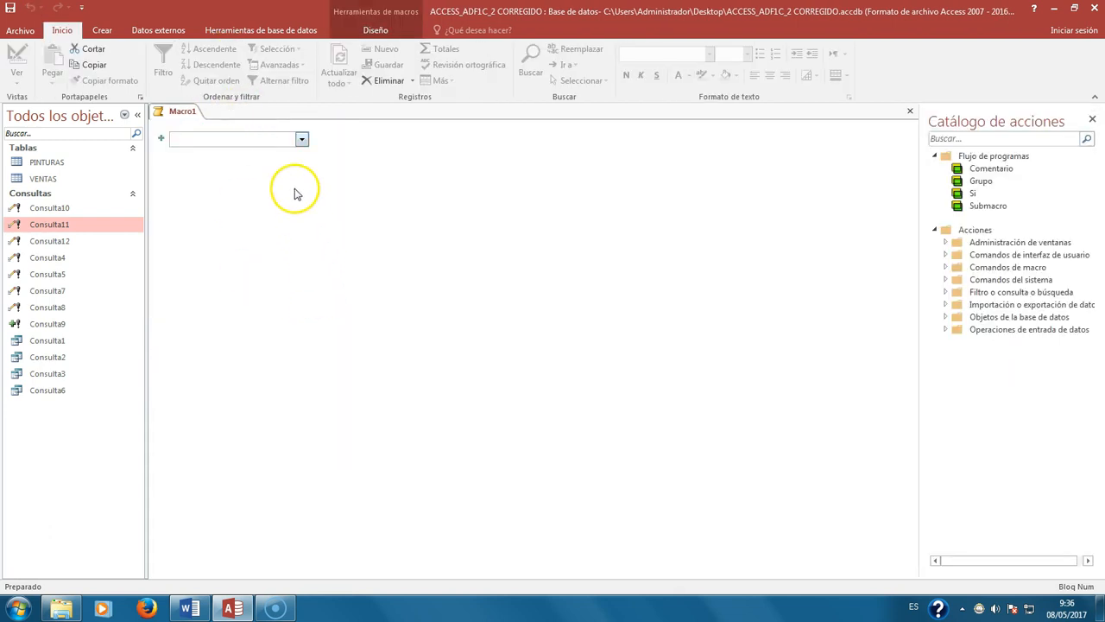
Step: Try to build the macro with AbrirConsulta actions for Consulta9, Consulta10 and Consulta11
{"action": "left_click", "coordinate": [302, 139]}
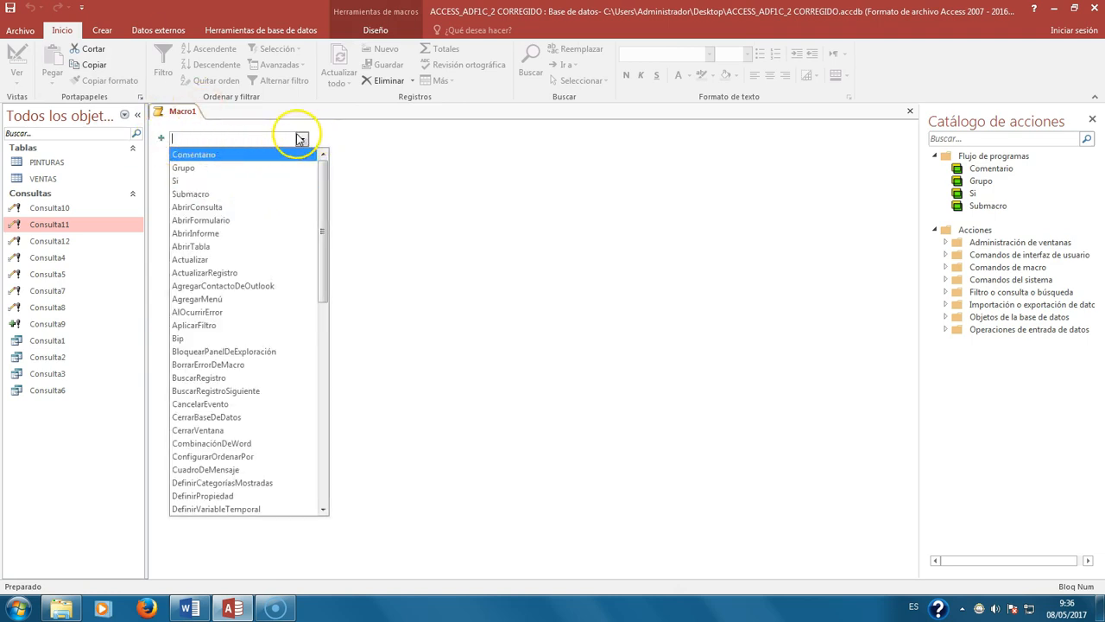
{"action": "left_click", "coordinate": [214, 207]}
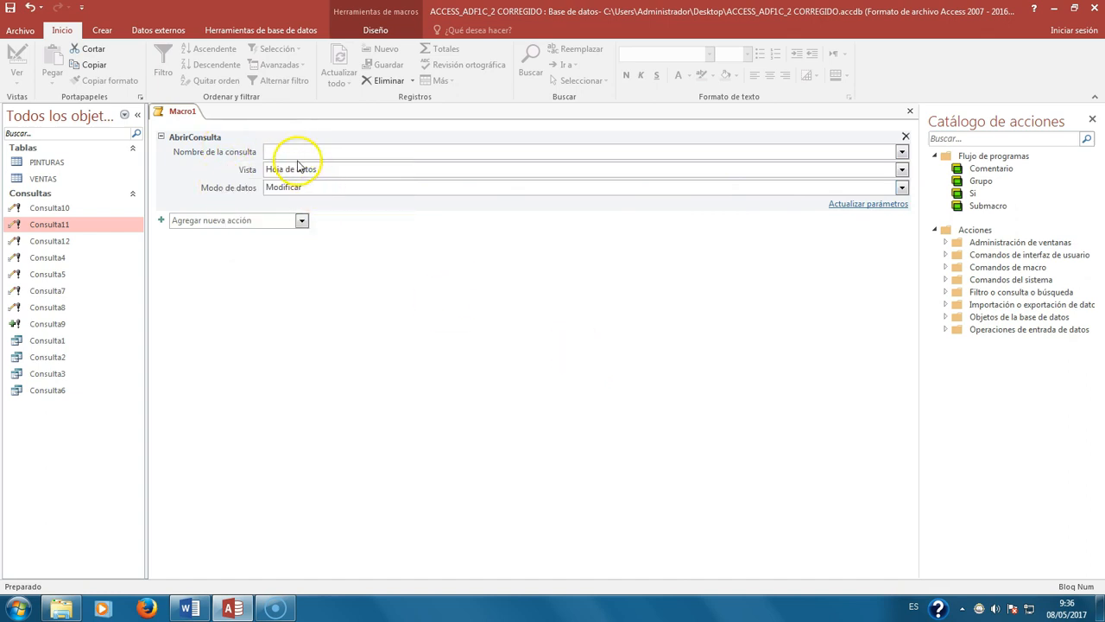
{"action": "left_click", "coordinate": [901, 152]}
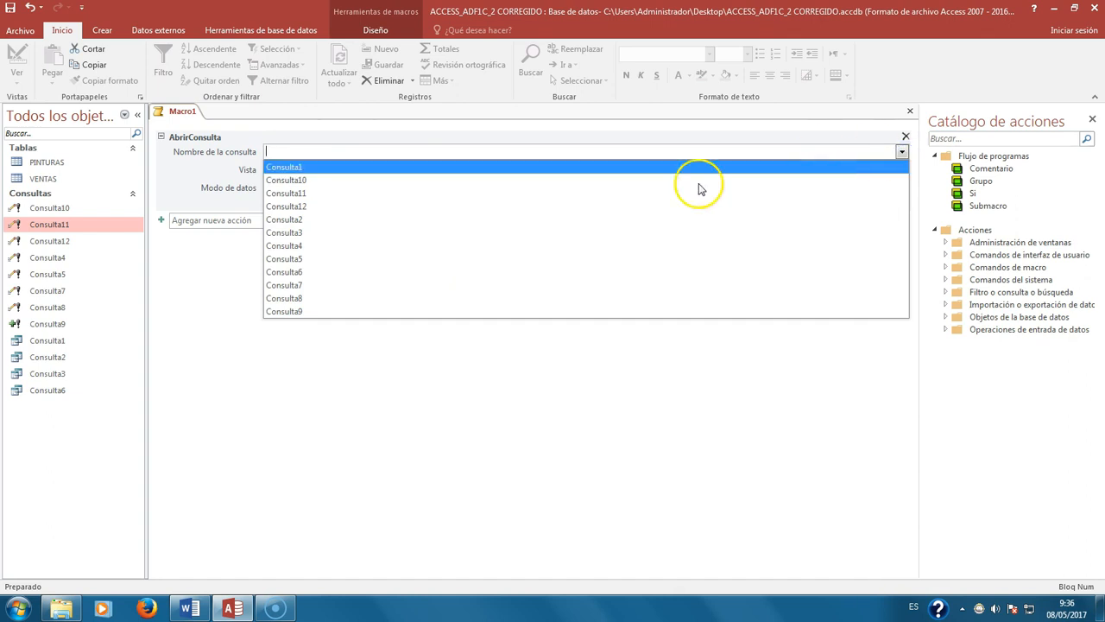
{"action": "left_click", "coordinate": [522, 313]}
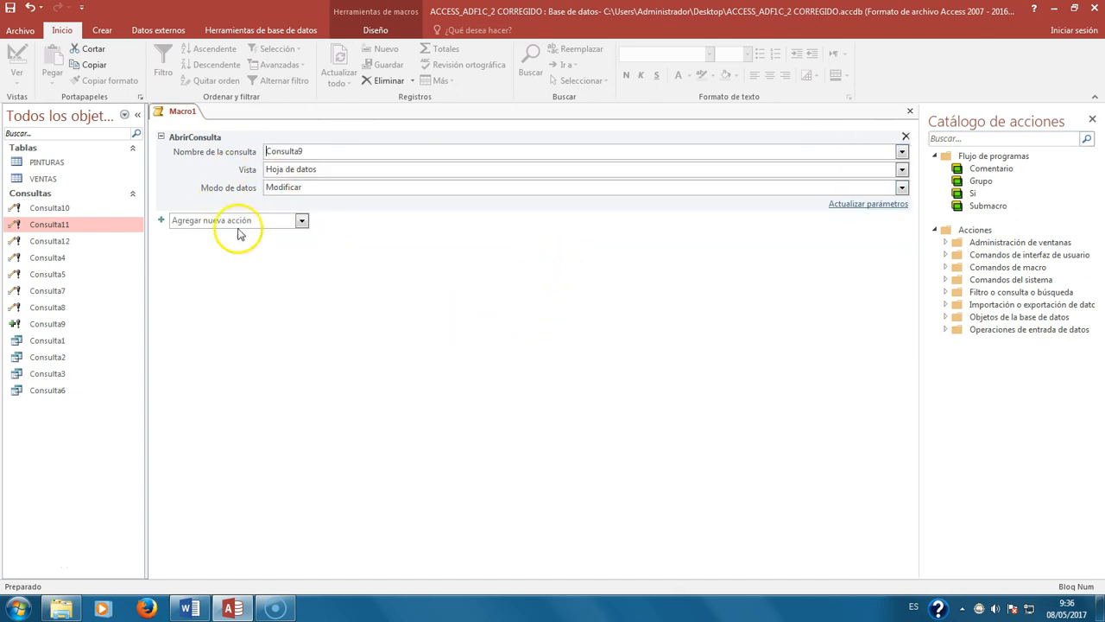
{"action": "left_click", "coordinate": [384, 329]}
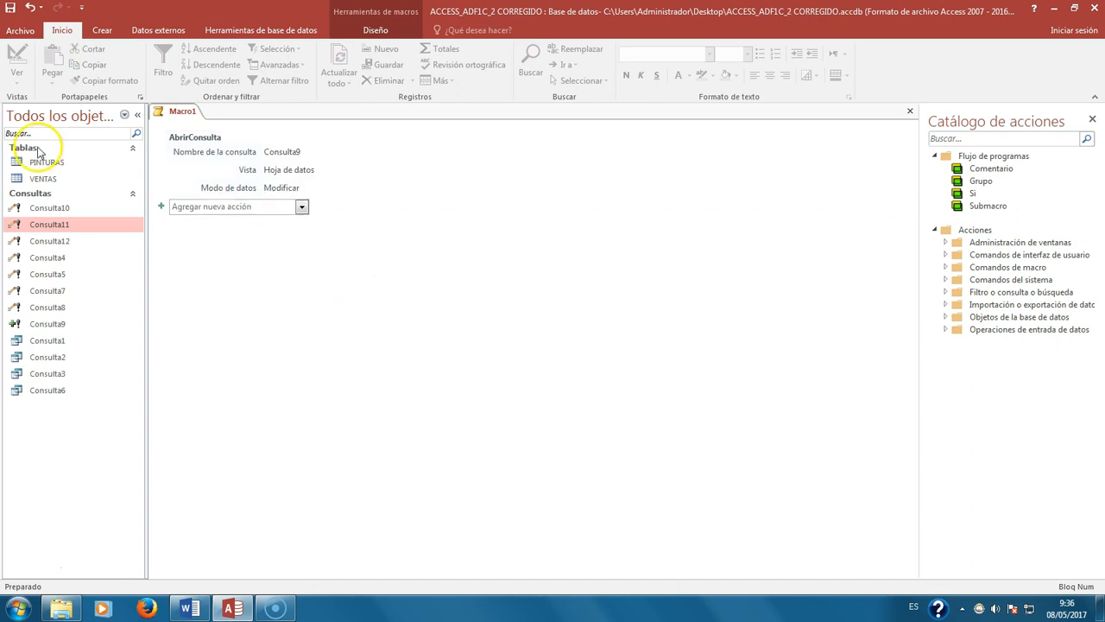
{"action": "left_click_drag", "start_coordinate": [33, 210], "coordinate": [419, 262]}
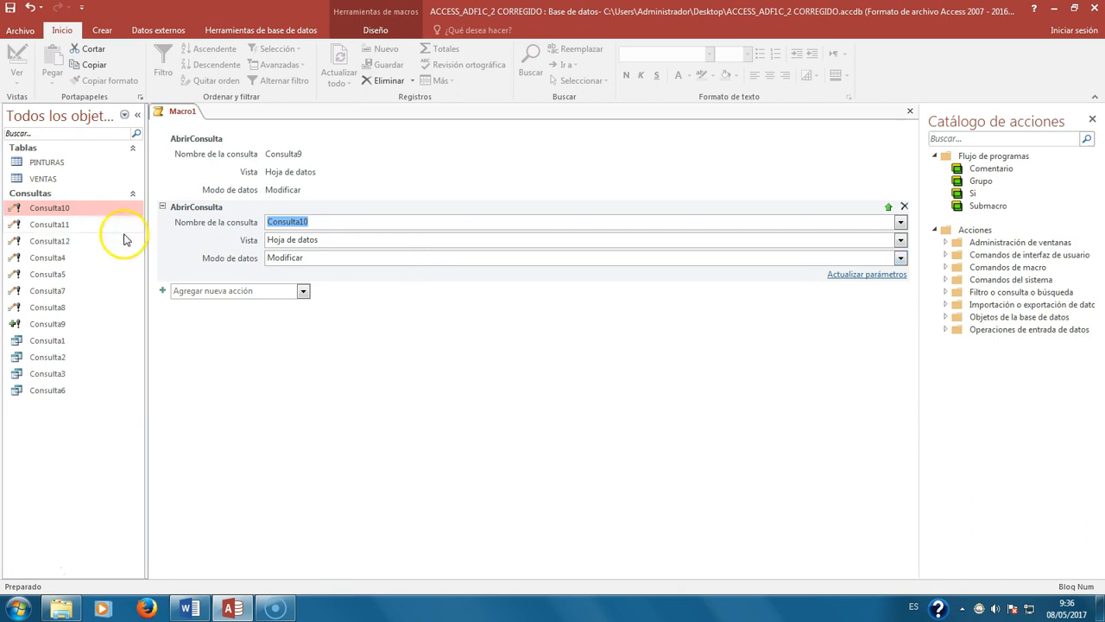
{"action": "left_click_drag", "start_coordinate": [45, 232], "coordinate": [402, 365]}
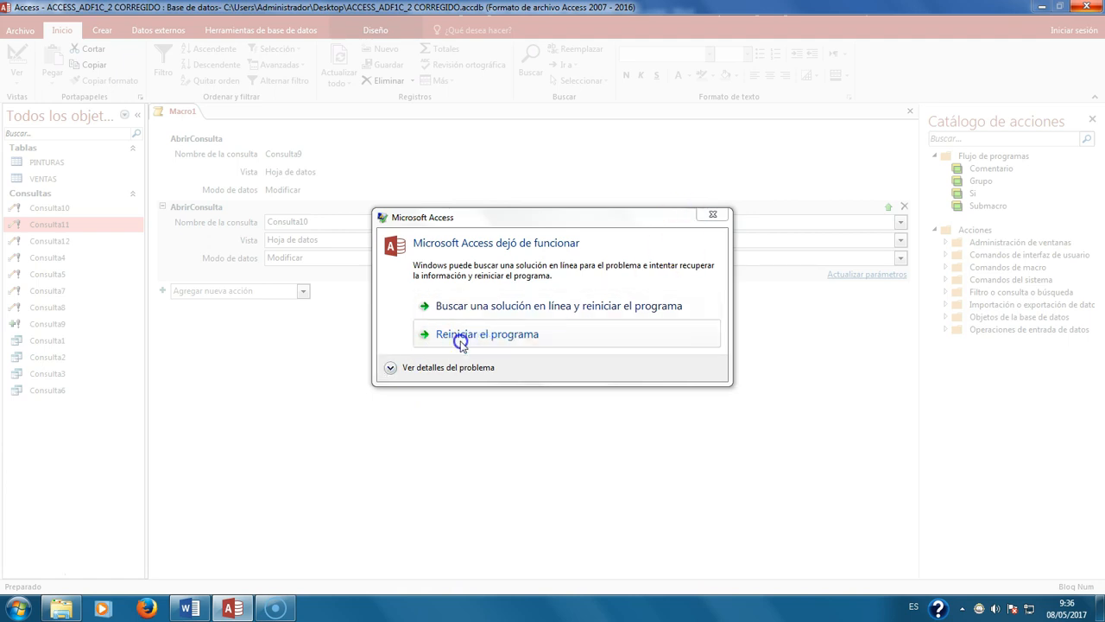
Step: Restart Access and create a new blank macro in the database
{"action": "left_click", "coordinate": [490, 337]}
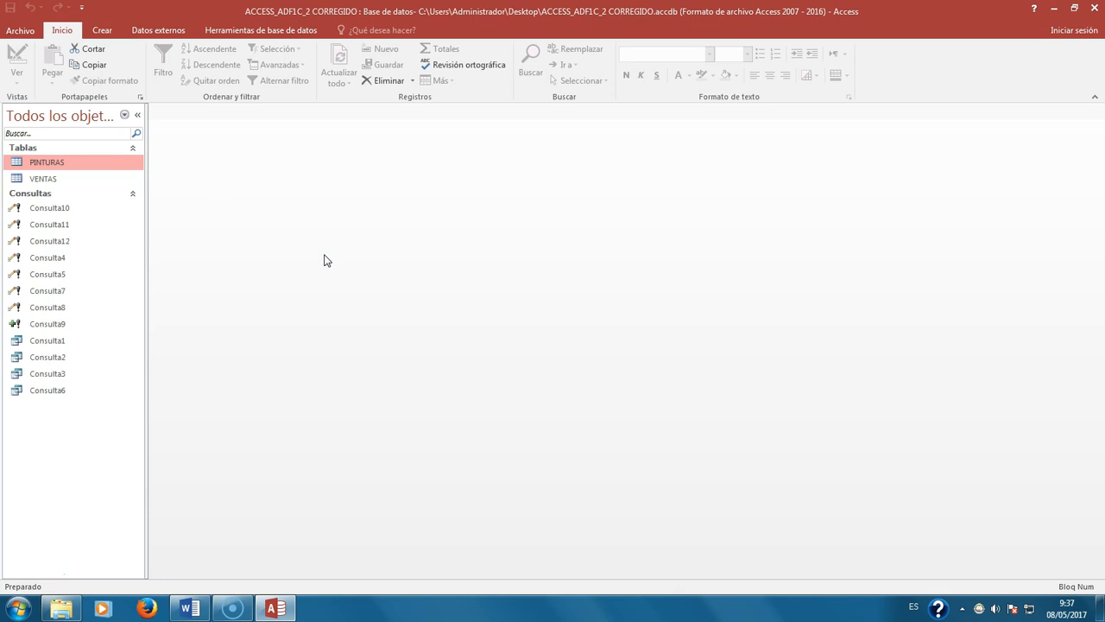
{"action": "left_click", "coordinate": [147, 30]}
{"action": "left_click", "coordinate": [102, 30]}
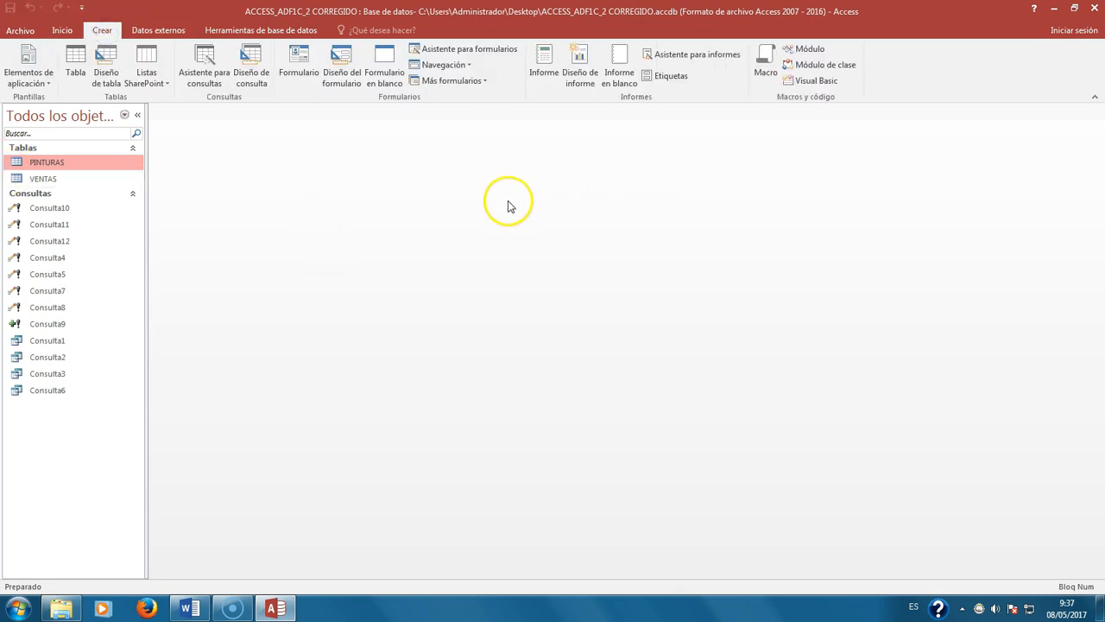
{"action": "left_click", "coordinate": [764, 65]}
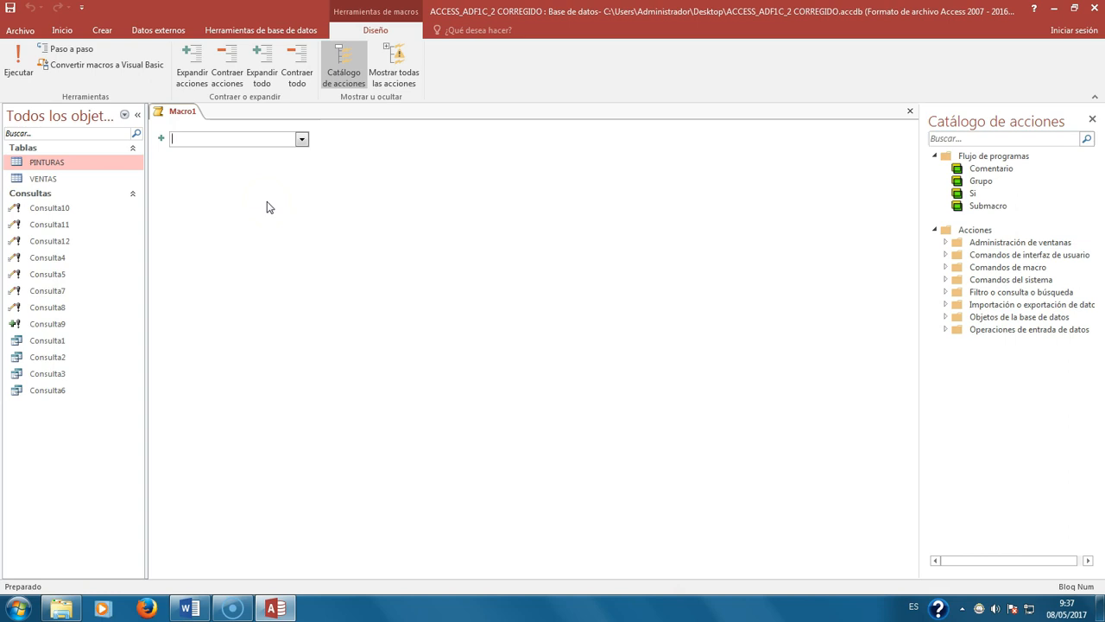
Step: Add an AbrirConsulta action to the macro that opens Consulta9
{"action": "left_click", "coordinate": [302, 139]}
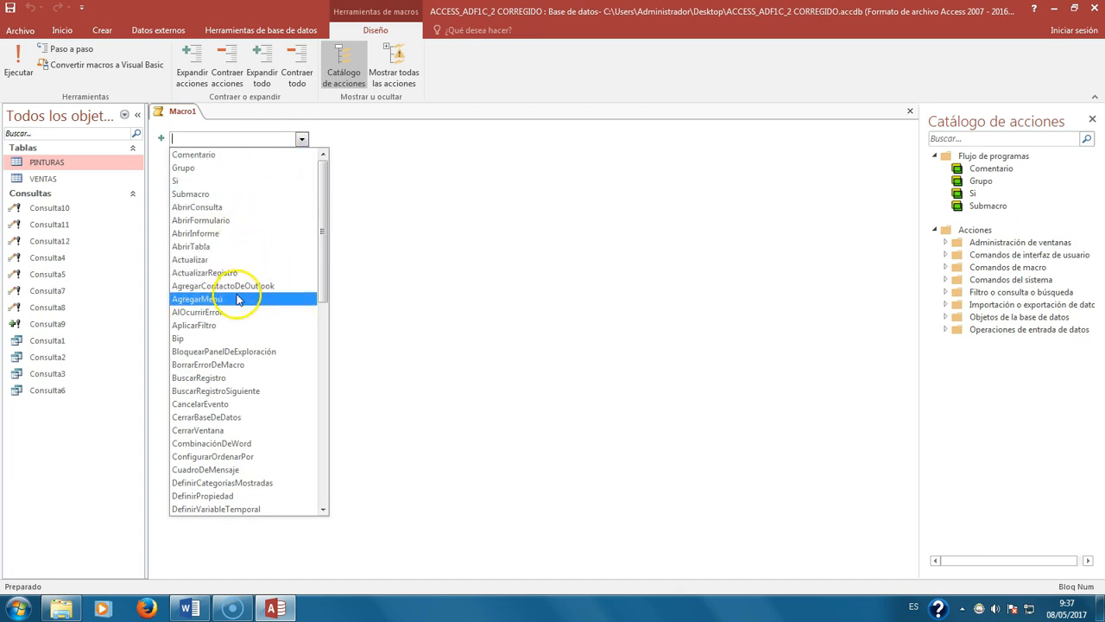
{"action": "left_click", "coordinate": [221, 208]}
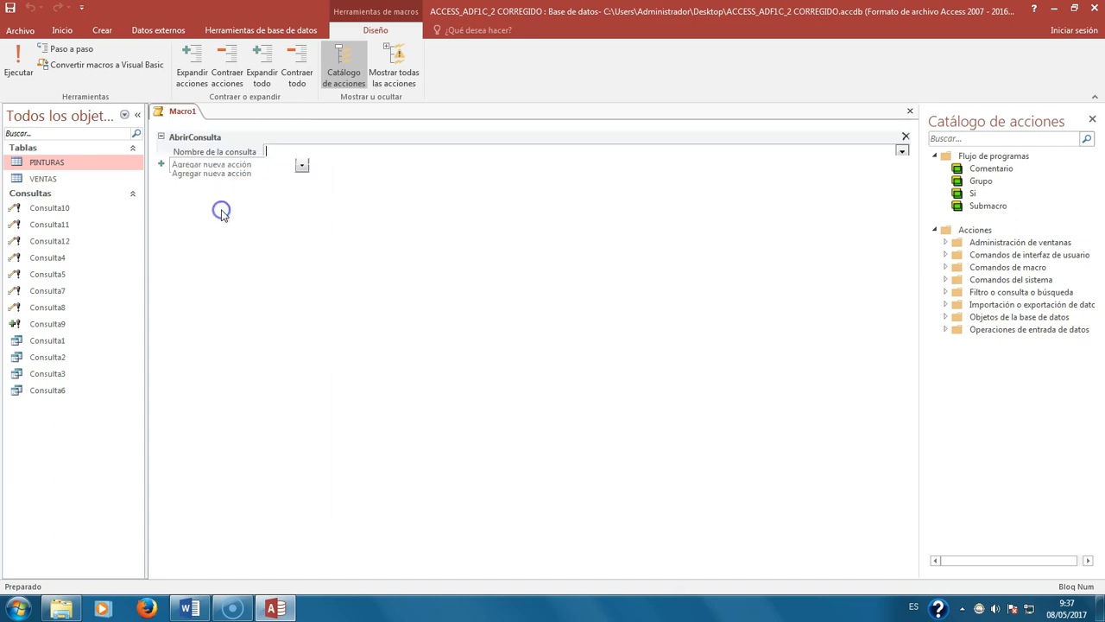
{"action": "left_click", "coordinate": [901, 152]}
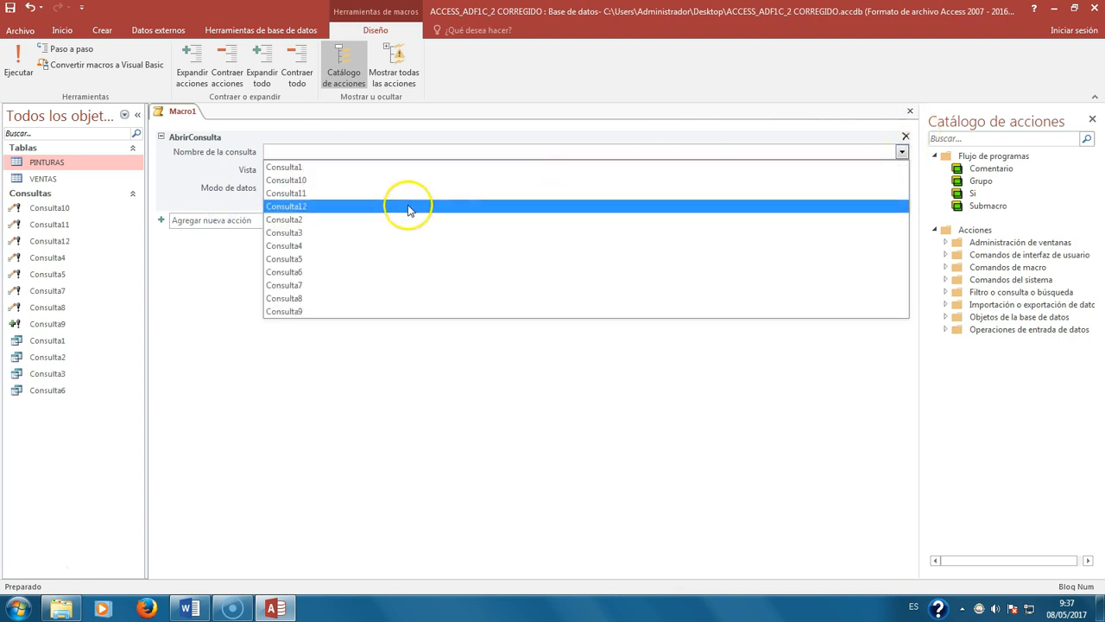
{"action": "left_click", "coordinate": [352, 311]}
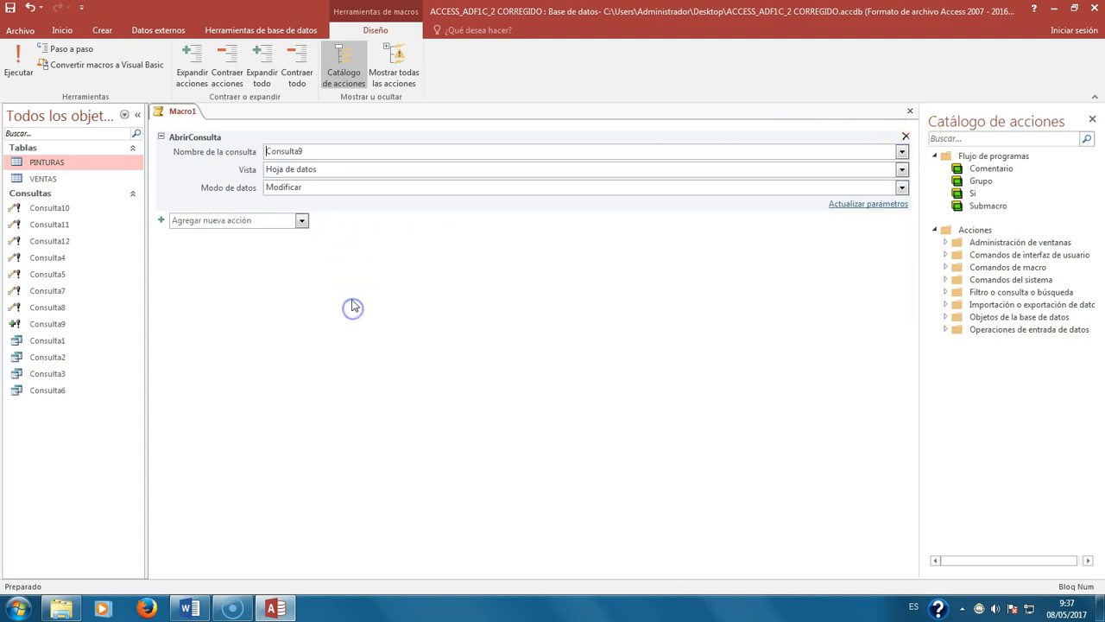
Step: Add a second AbrirConsulta action to the macro that opens Consulta10
{"action": "left_click", "coordinate": [302, 220]}
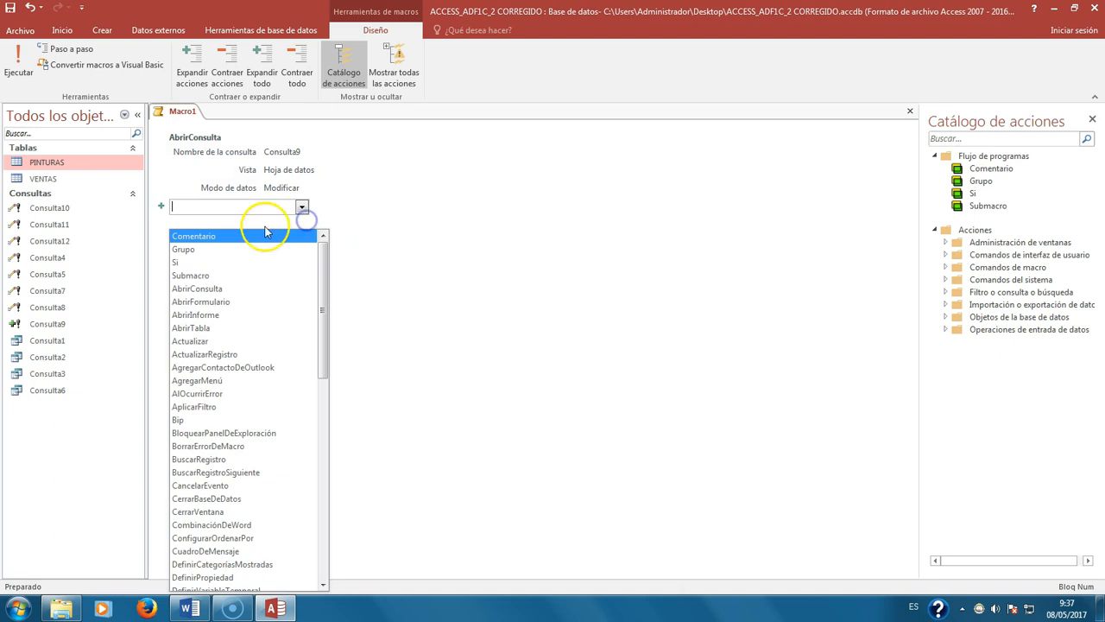
{"action": "left_click", "coordinate": [239, 289]}
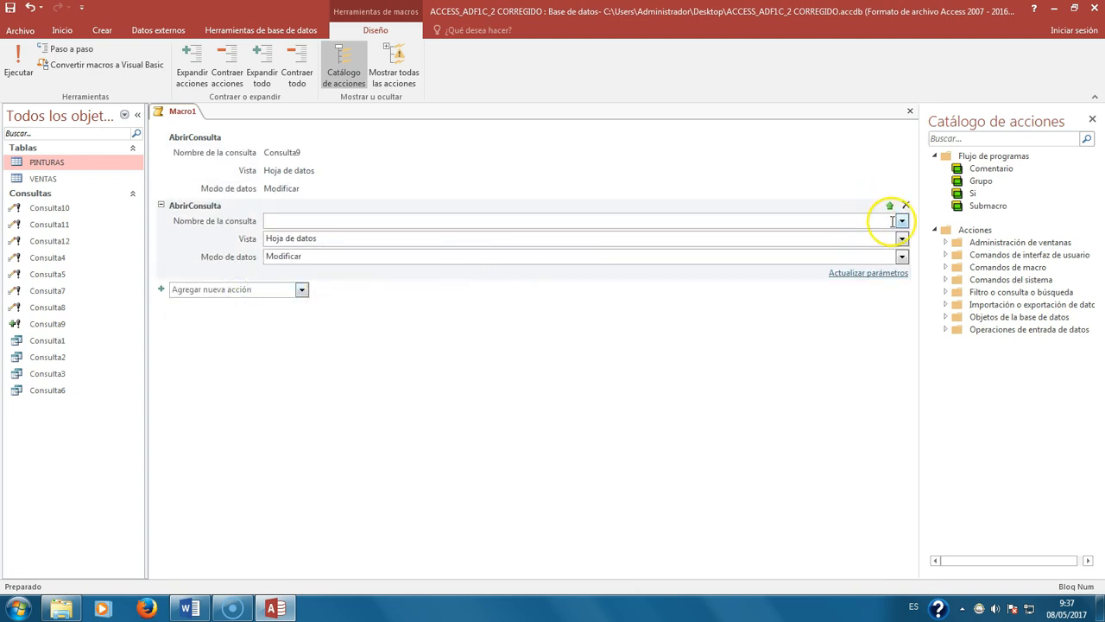
{"action": "left_click", "coordinate": [902, 221]}
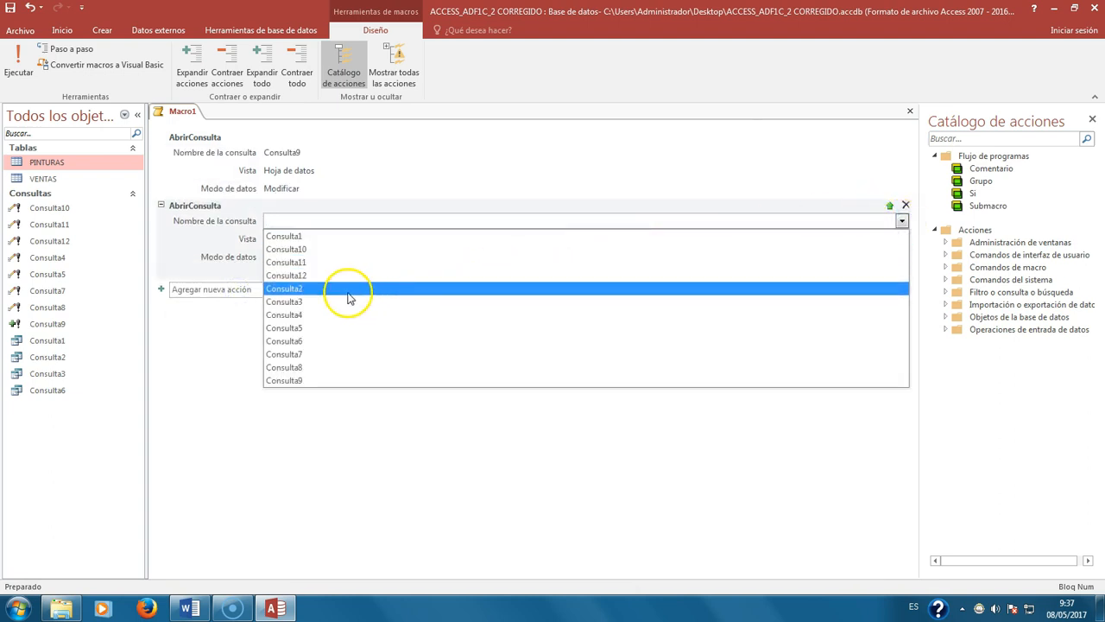
{"action": "left_click", "coordinate": [332, 251]}
Step: Add a third AbrirConsulta action to the macro that opens Consulta11
{"action": "left_click", "coordinate": [303, 288]}
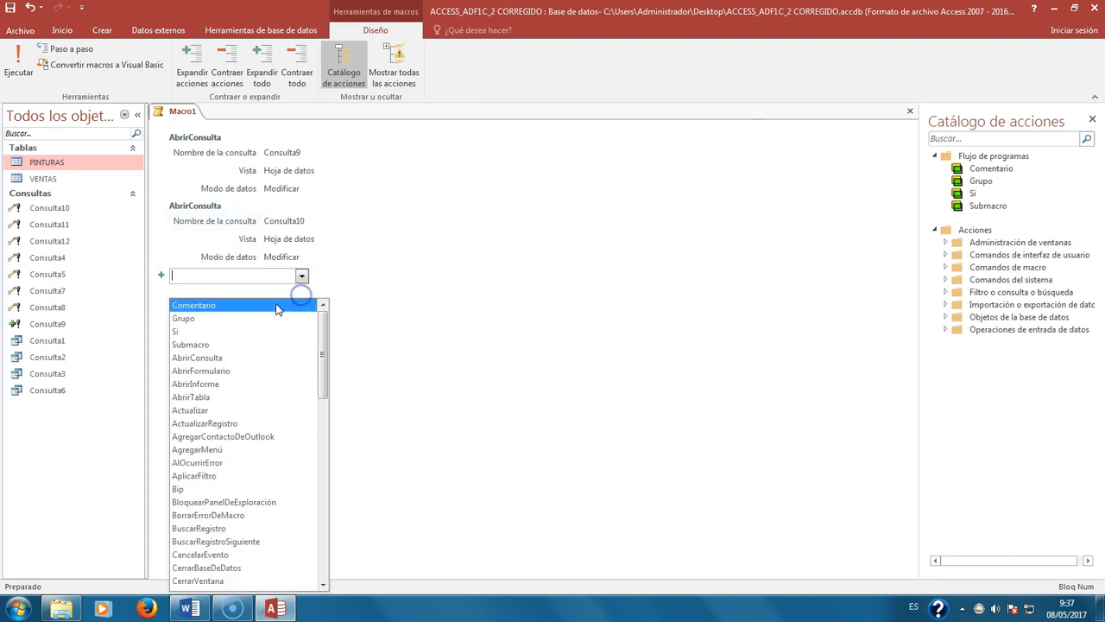
{"action": "left_click", "coordinate": [251, 359]}
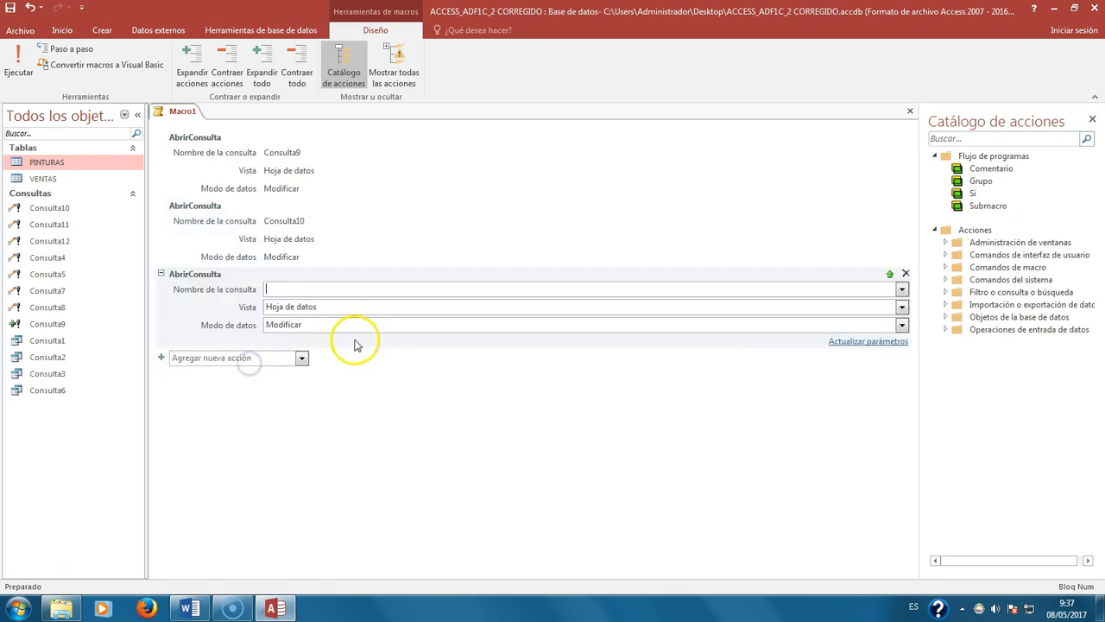
{"action": "left_click", "coordinate": [902, 290]}
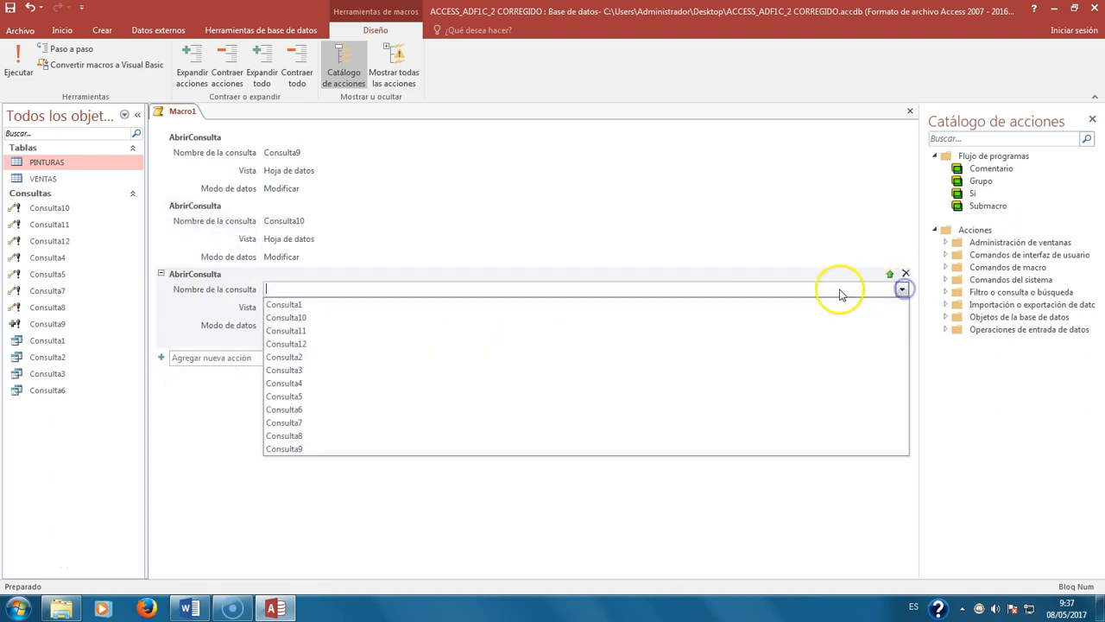
{"action": "left_click", "coordinate": [491, 337]}
{"action": "left_click", "coordinate": [406, 420]}
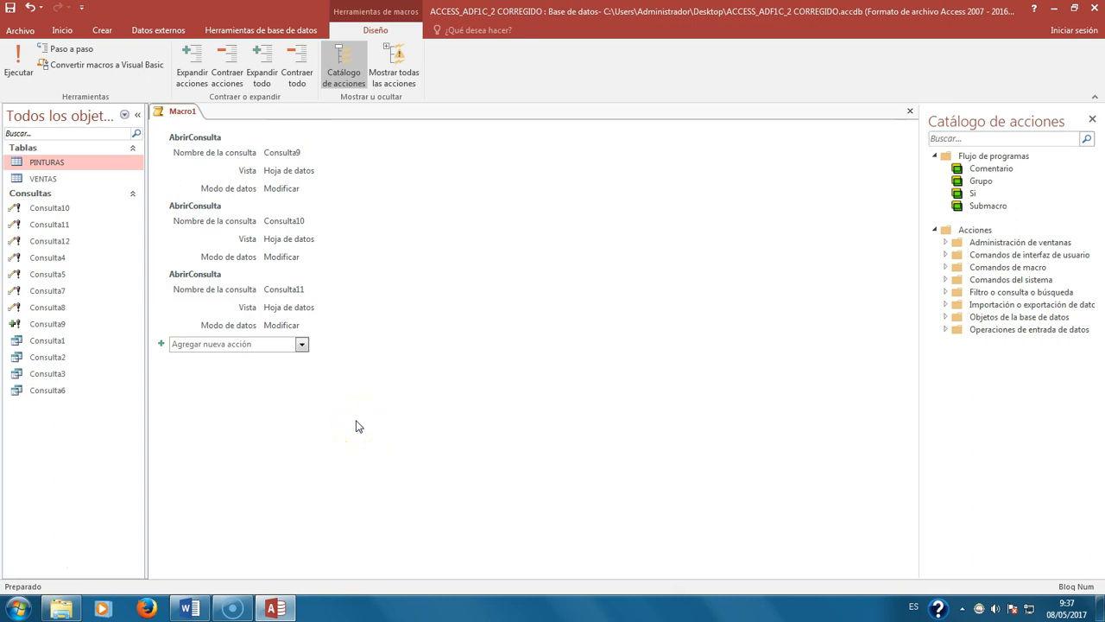
Step: Save the macro as Macro1, checking the required name in the Word exercise, and close it
{"action": "right_click", "coordinate": [183, 112]}
{"action": "left_click", "coordinate": [198, 118]}
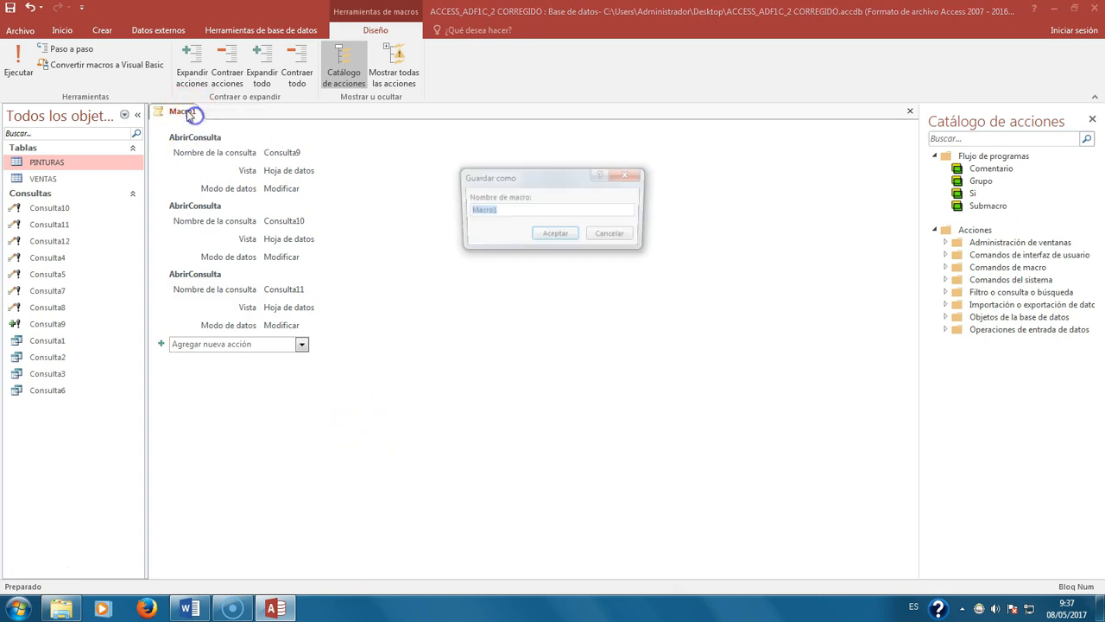
{"action": "left_click", "coordinate": [189, 607]}
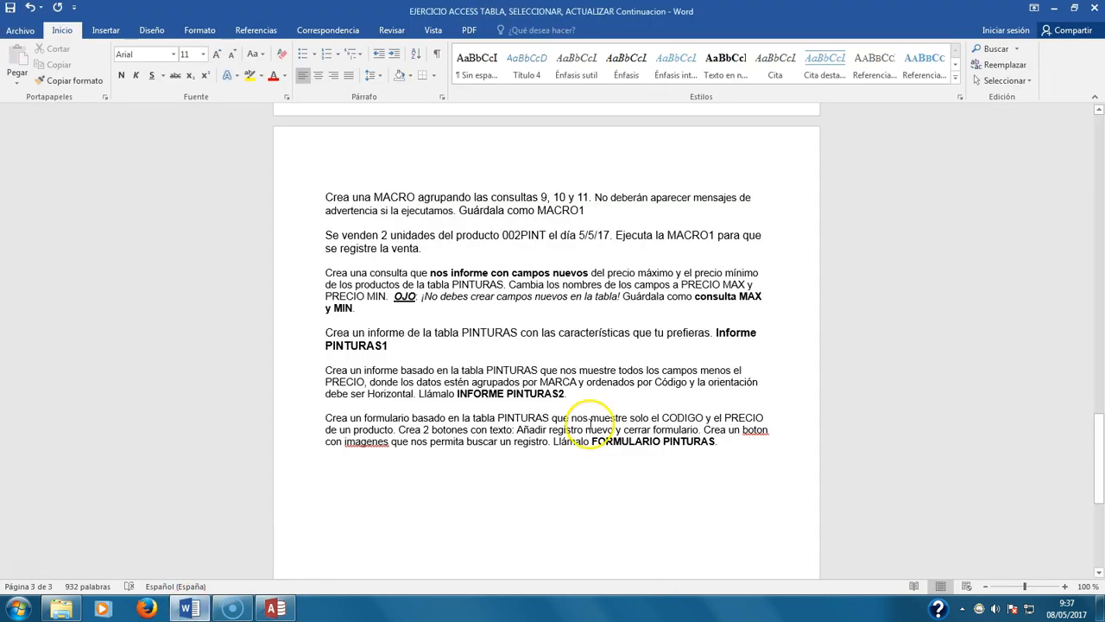
{"action": "left_click", "coordinate": [277, 608]}
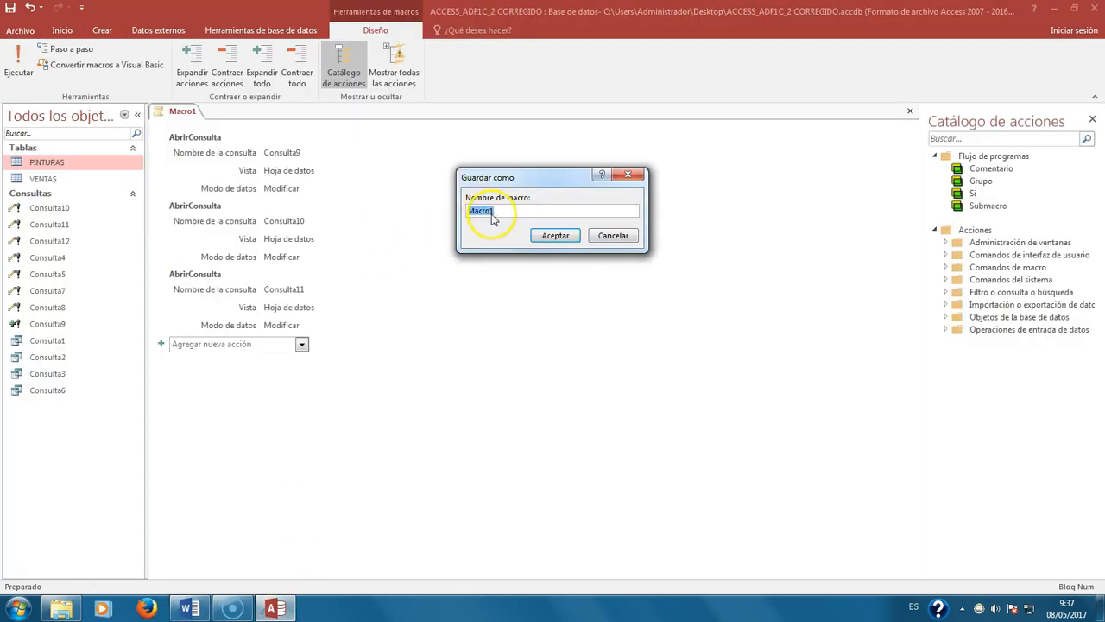
{"action": "left_click", "coordinate": [557, 235]}
{"action": "right_click", "coordinate": [182, 110]}
{"action": "left_click", "coordinate": [220, 143]}
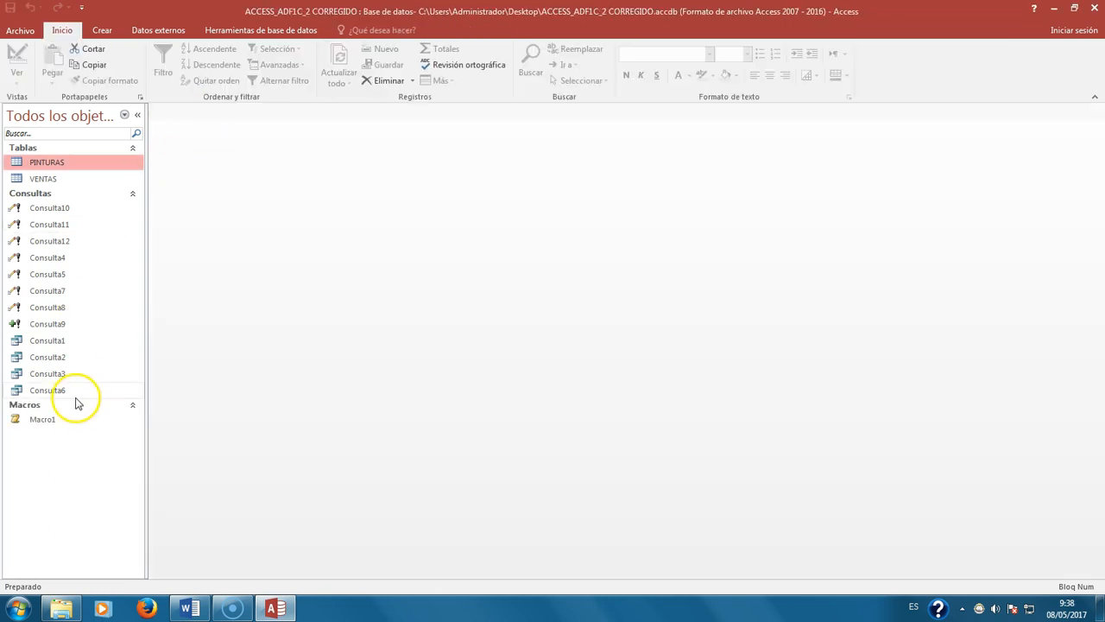
Step: Run Macro1, answering its parameter prompts for code, units sold and sale date, and accept every confirmation to append and update records
{"action": "double_click", "coordinate": [45, 420]}
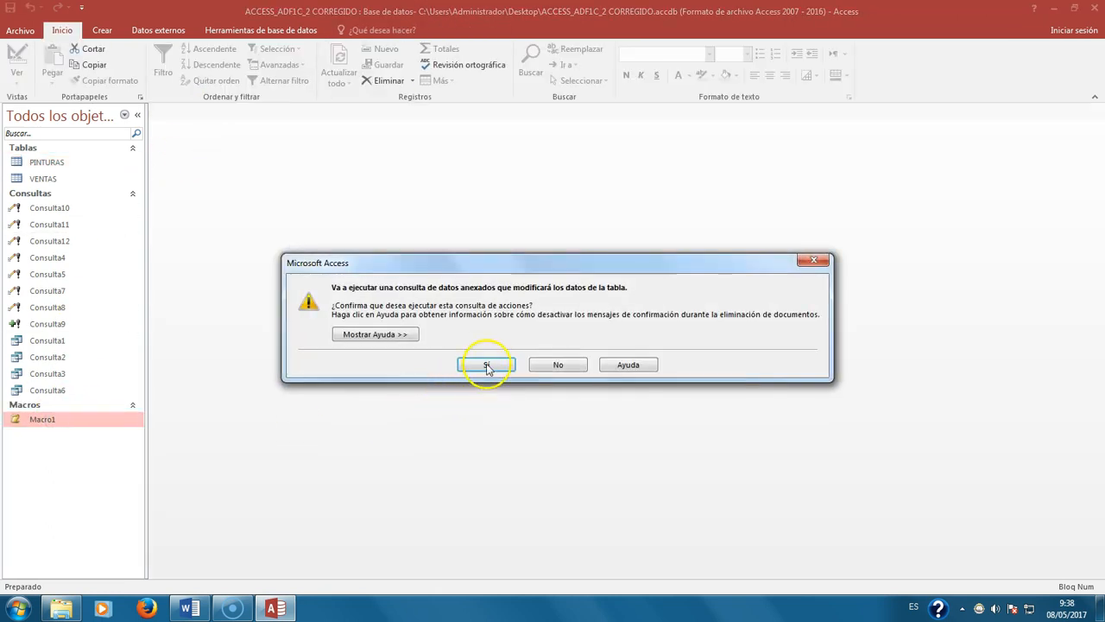
{"action": "left_click", "coordinate": [486, 365]}
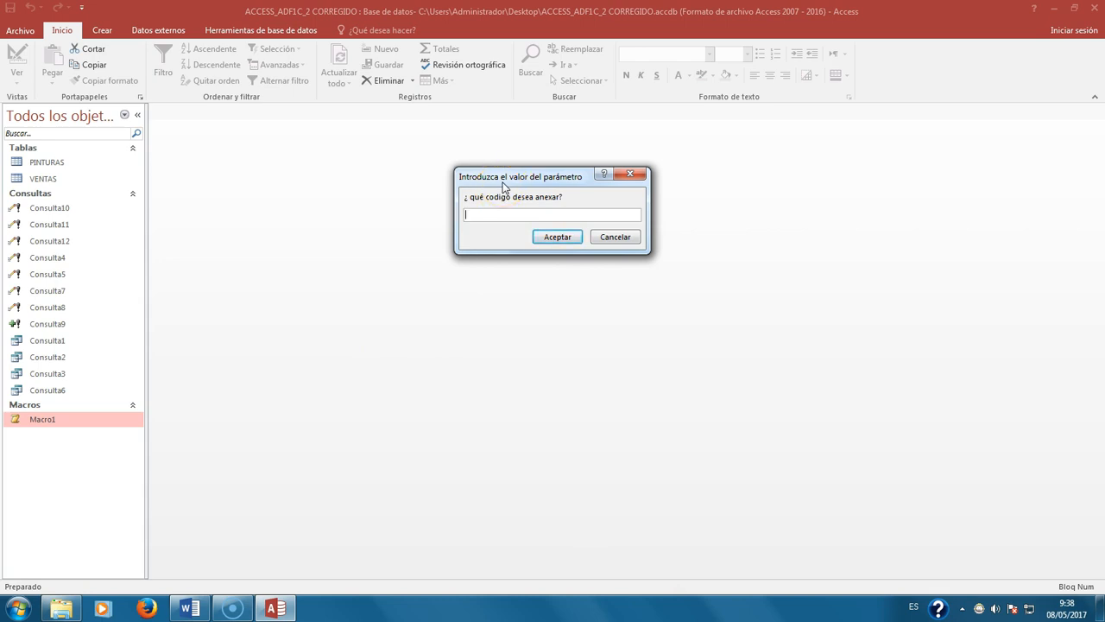
{"action": "key", "text": "Return"}
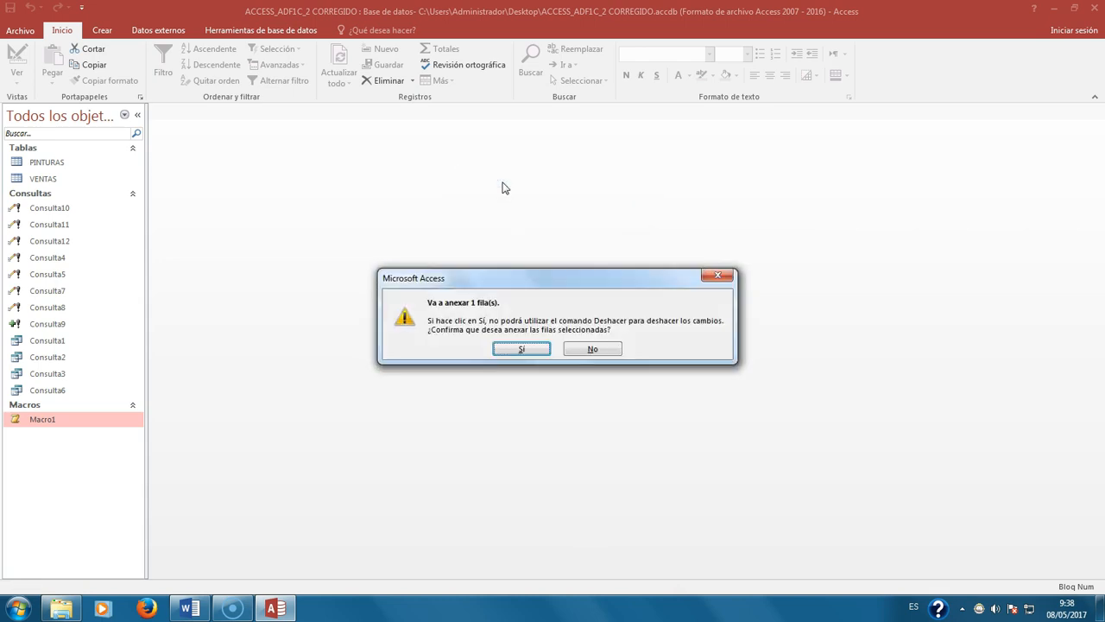
{"action": "left_click", "coordinate": [515, 348]}
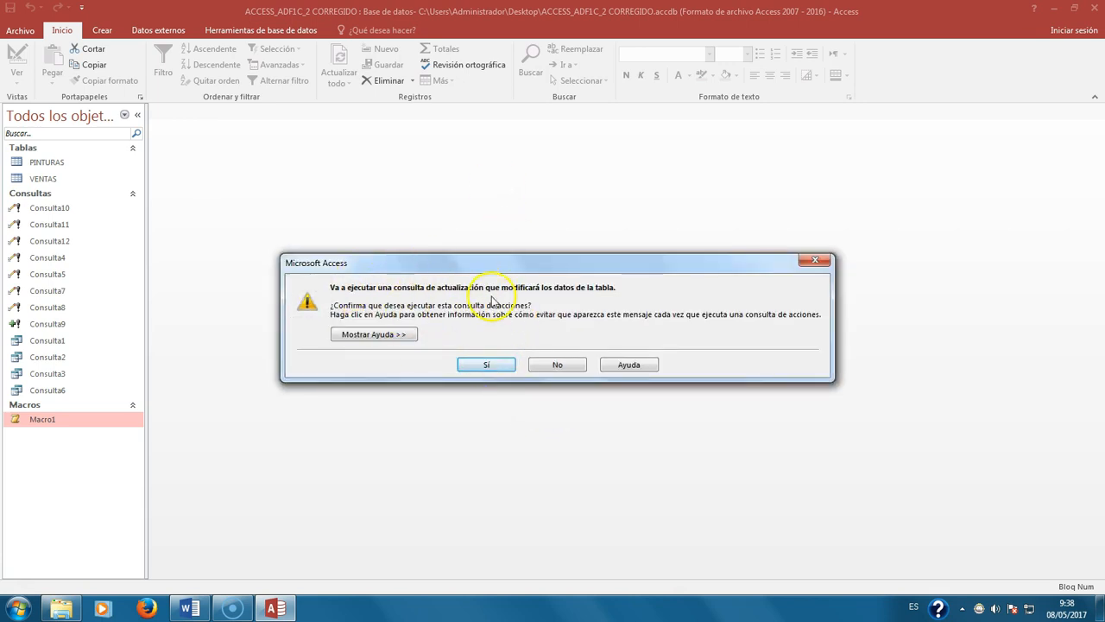
{"action": "left_click", "coordinate": [479, 365]}
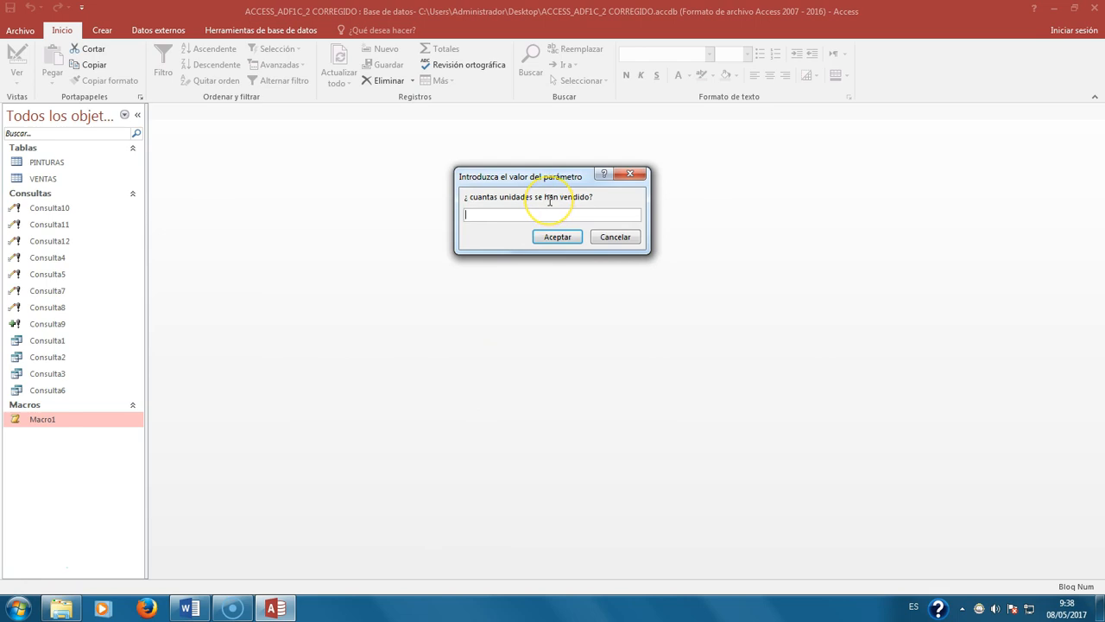
{"action": "key", "text": "Return"}
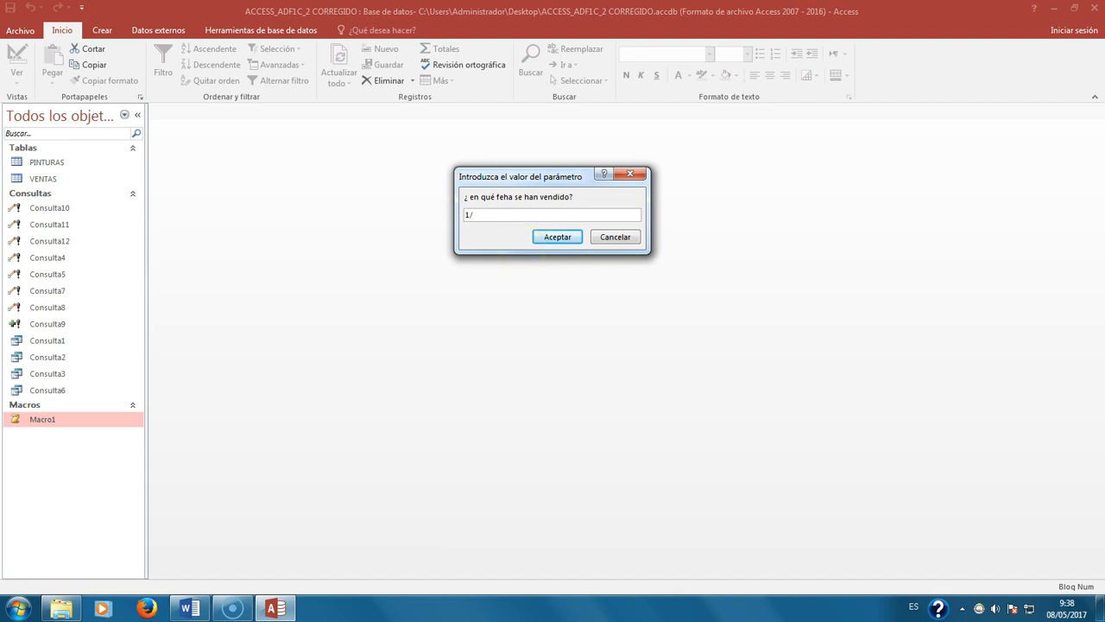
{"action": "key", "text": "Return"}
{"action": "left_click", "coordinate": [525, 349]}
{"action": "left_click", "coordinate": [486, 363]}
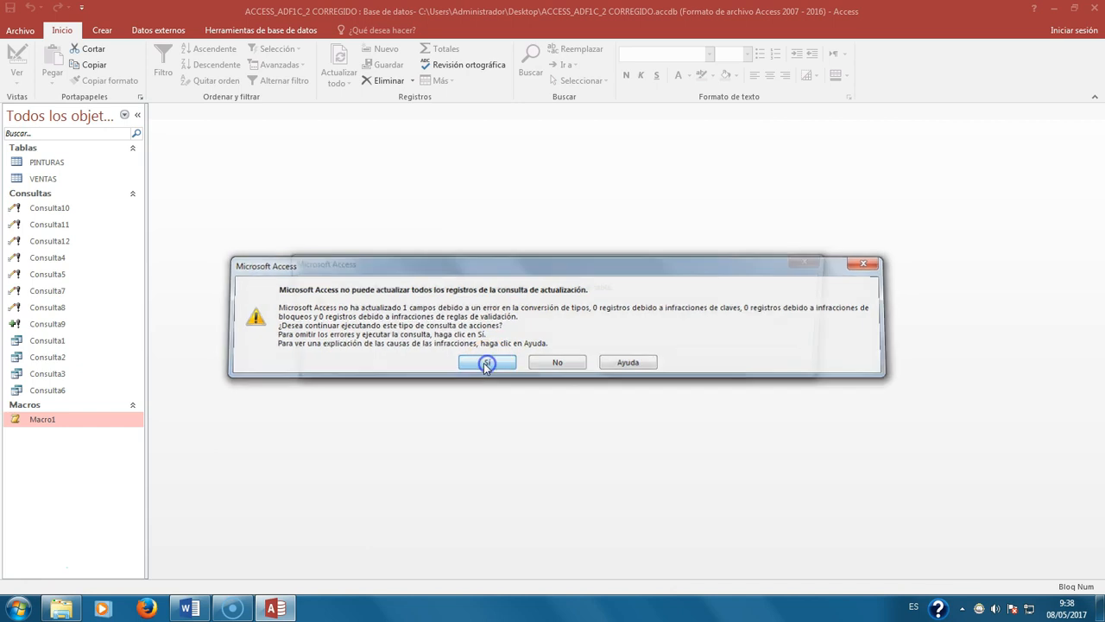
{"action": "left_click", "coordinate": [491, 364]}
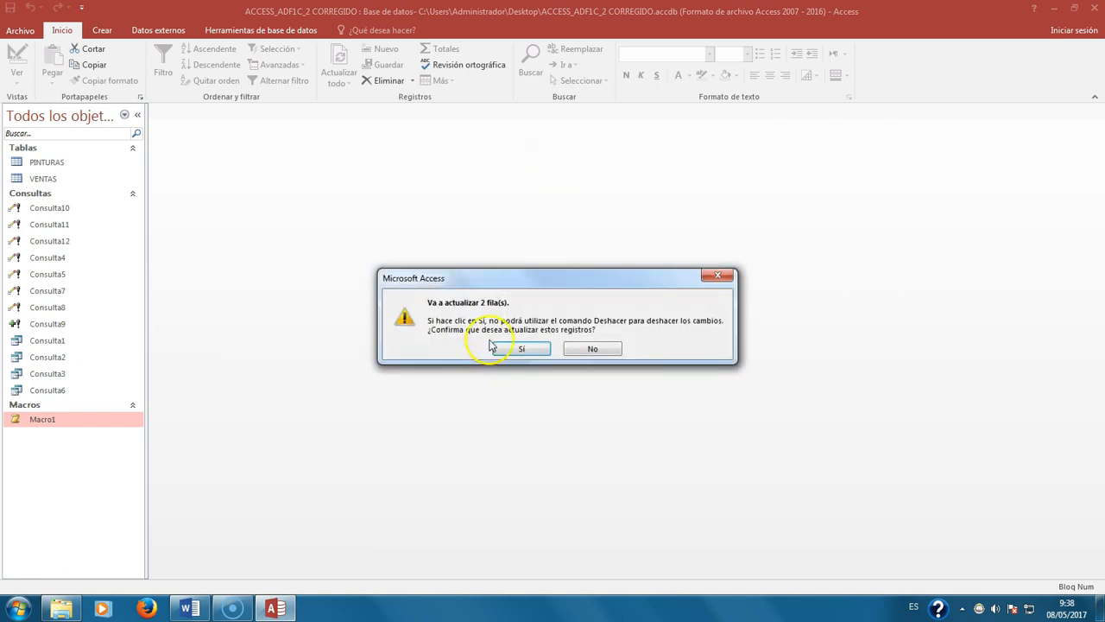
{"action": "left_click", "coordinate": [519, 351]}
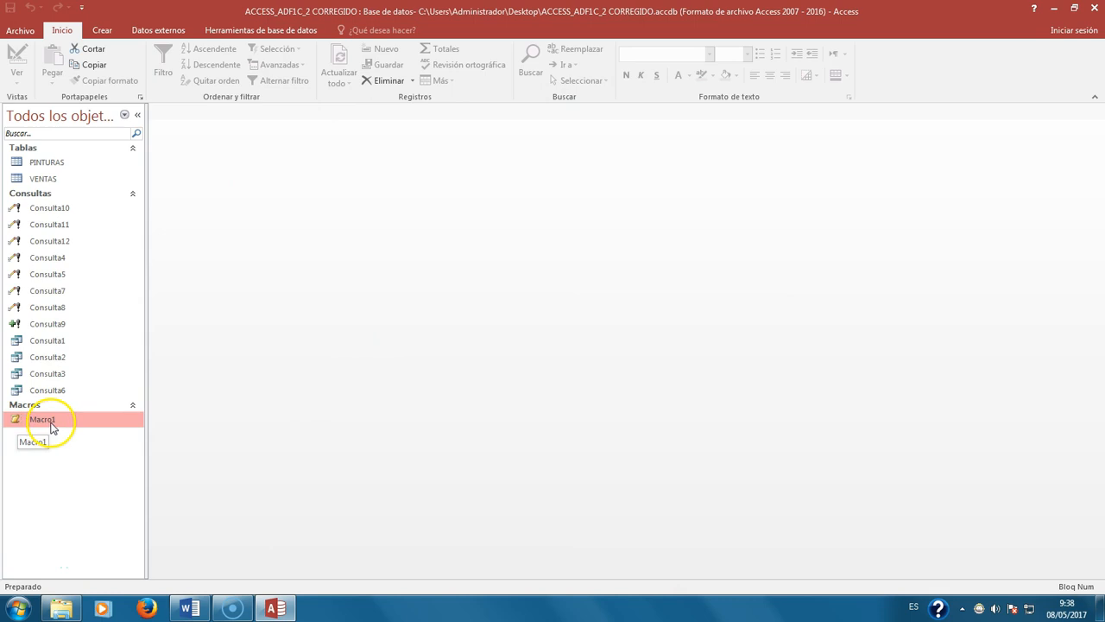
Step: Open Macro1 in design view and make all macro actions available for selection
{"action": "right_click", "coordinate": [50, 427]}
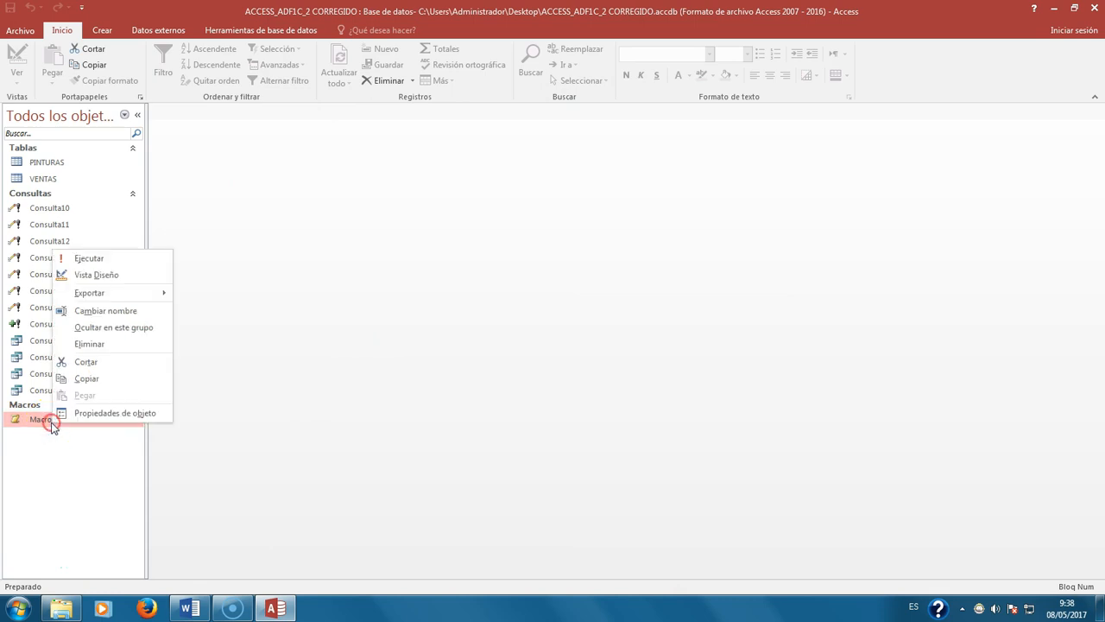
{"action": "left_click", "coordinate": [125, 274]}
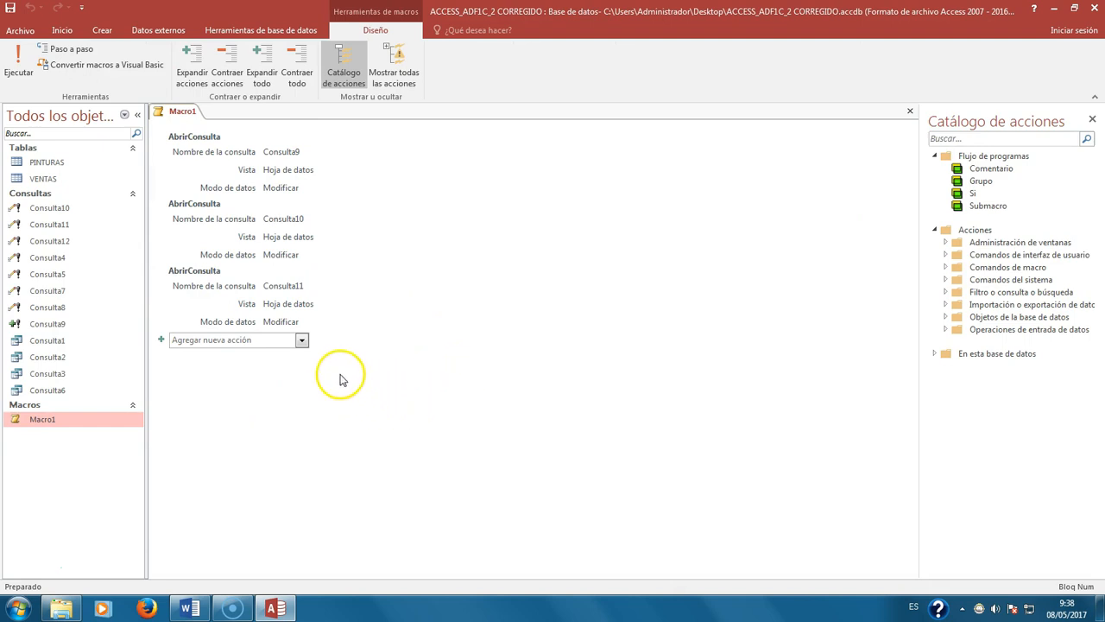
{"action": "left_click", "coordinate": [302, 341]}
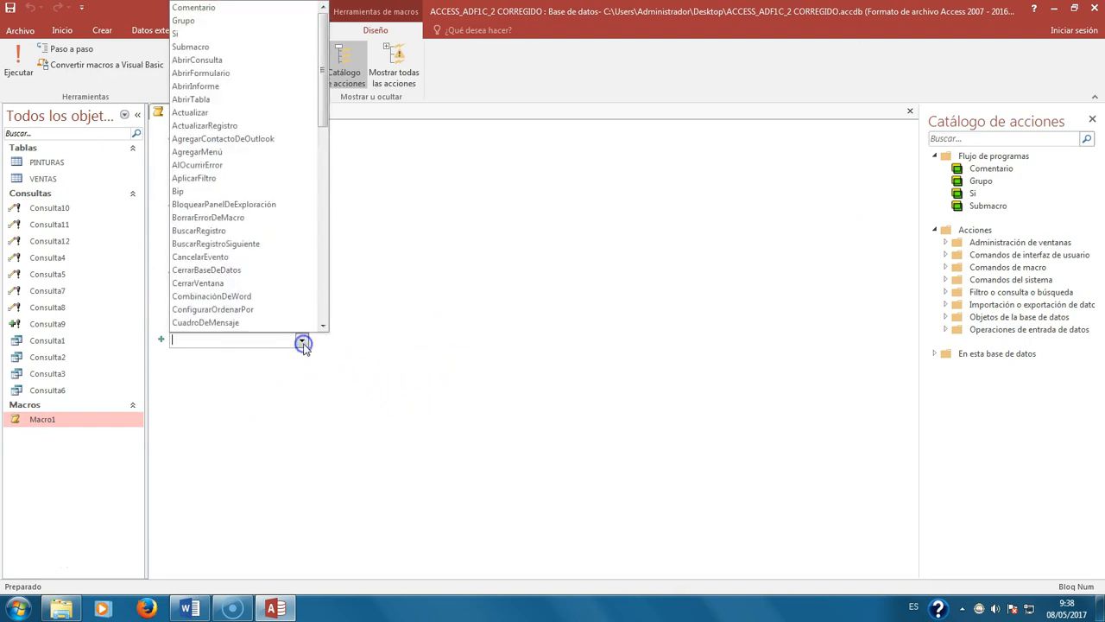
{"action": "left_click_drag", "start_coordinate": [317, 89], "coordinate": [317, 196]}
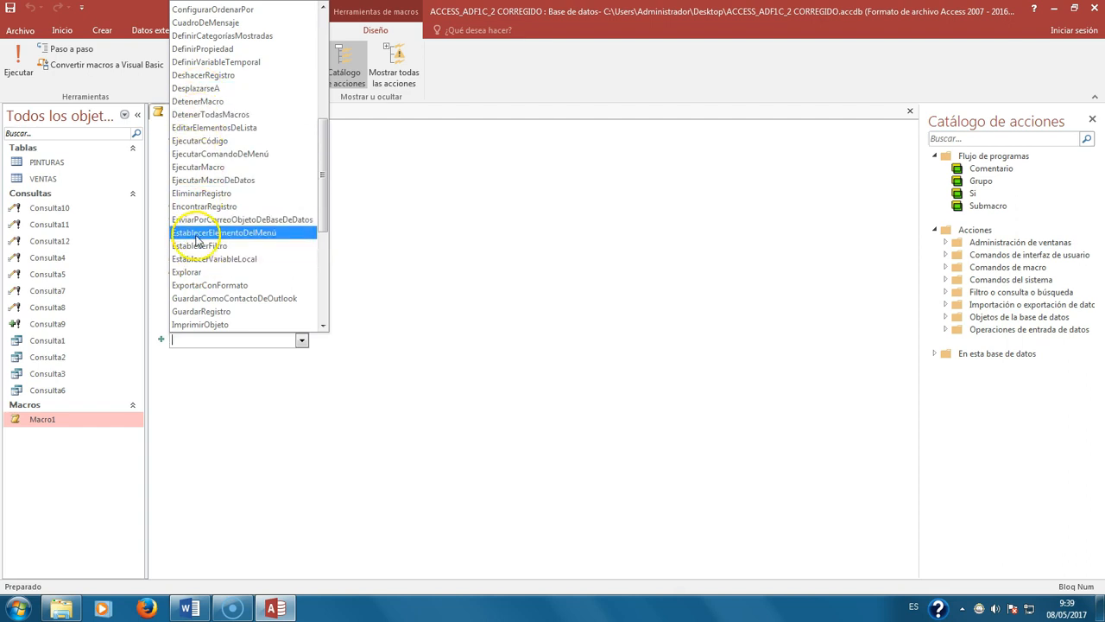
{"action": "left_click", "coordinate": [518, 350]}
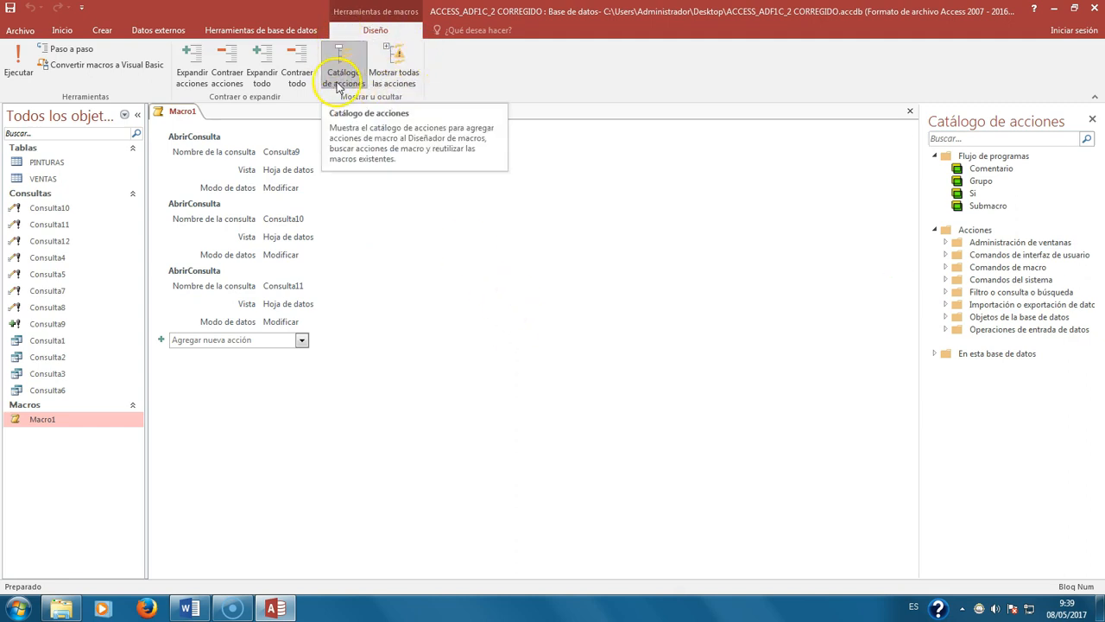
{"action": "left_click", "coordinate": [399, 73]}
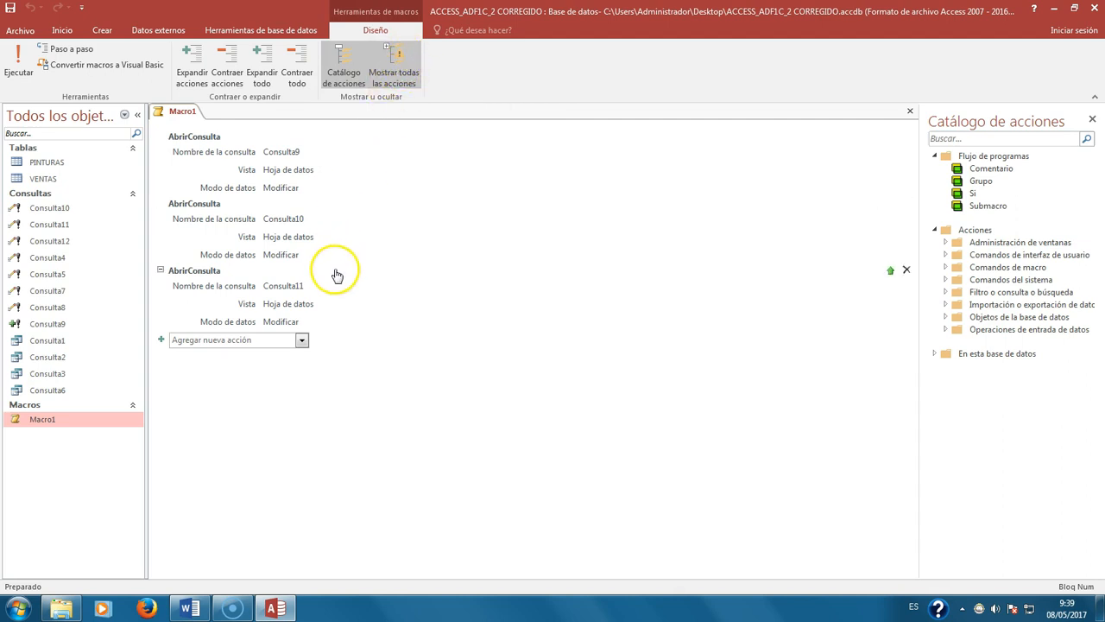
Step: Add an EstablecerAdvertencias action with Activar advertencias set to No at the end of Macro1
{"action": "left_click", "coordinate": [302, 341]}
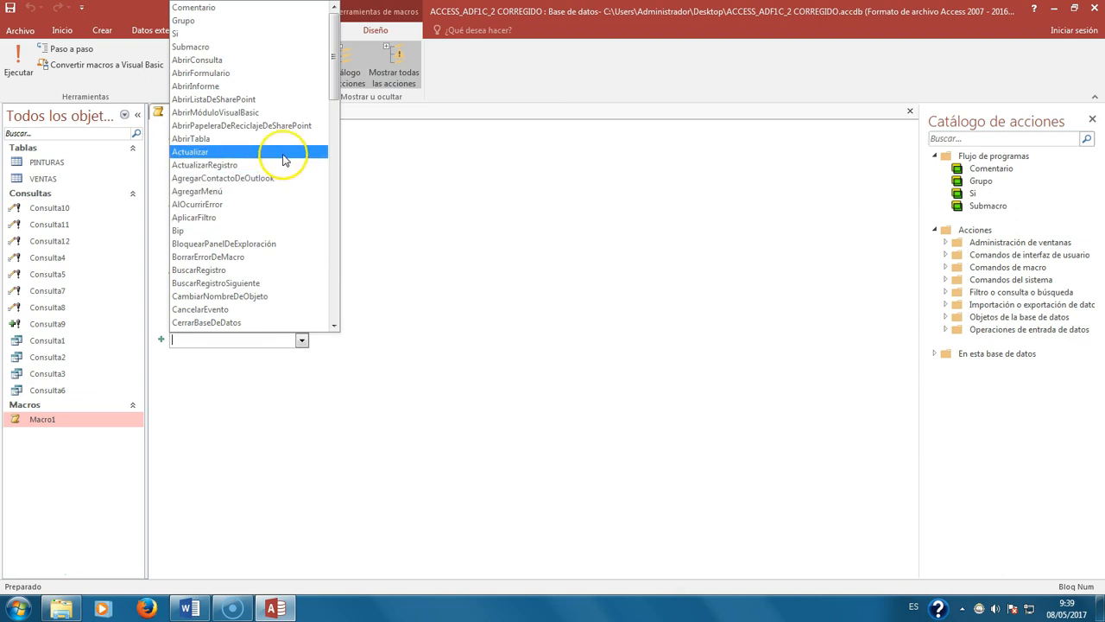
{"action": "scroll", "coordinate": [245, 233], "scroll_direction": "down", "scroll_amount": 9}
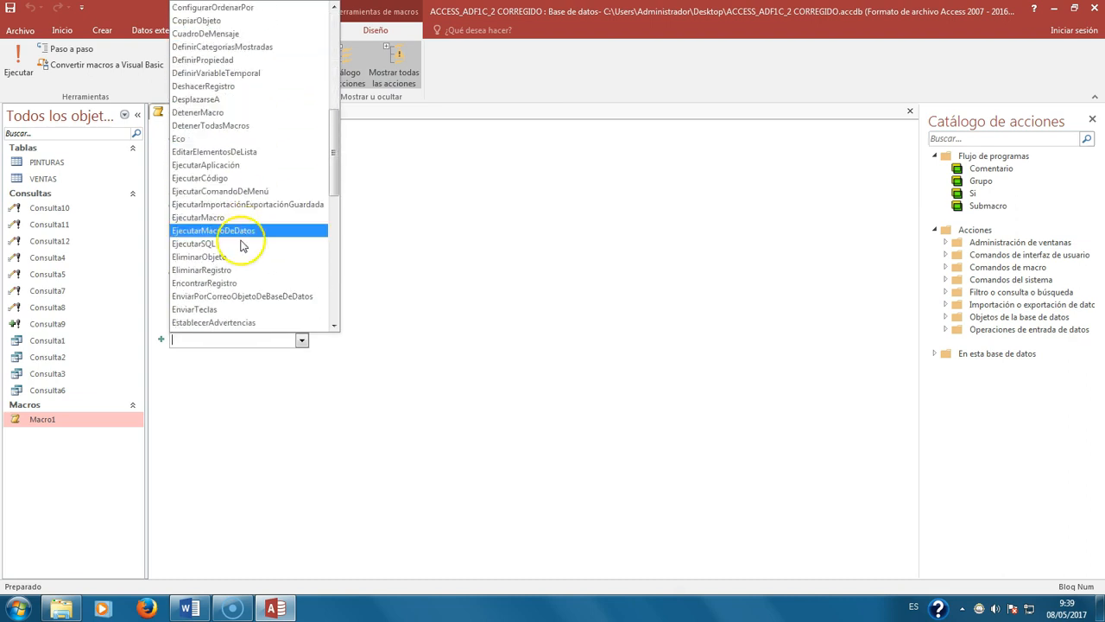
{"action": "scroll", "coordinate": [224, 250], "scroll_direction": "down", "scroll_amount": 5}
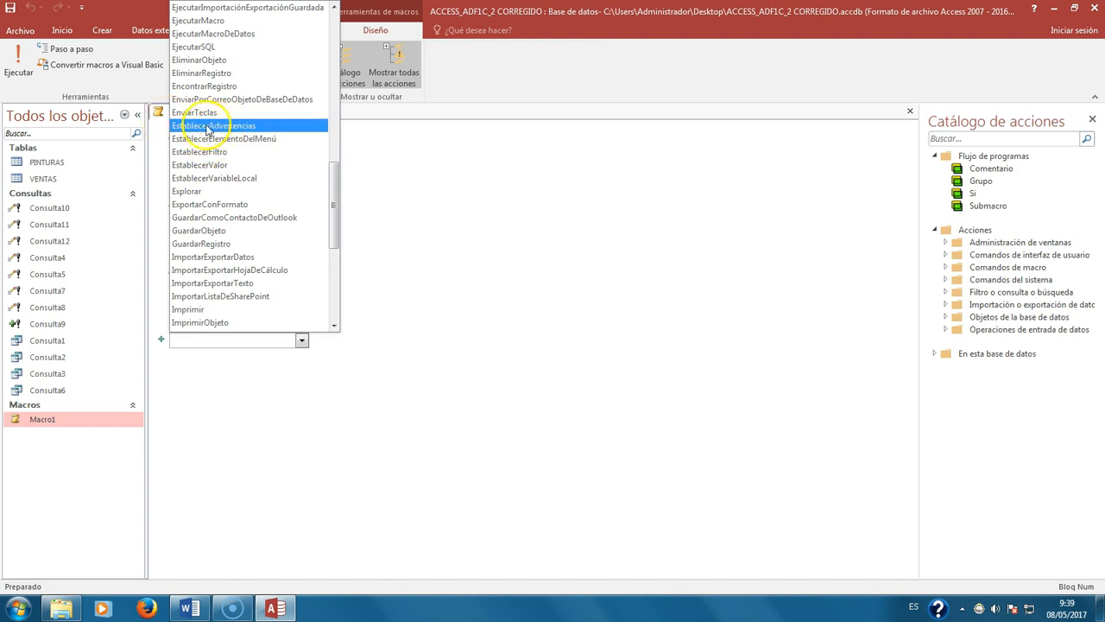
{"action": "left_click", "coordinate": [208, 126]}
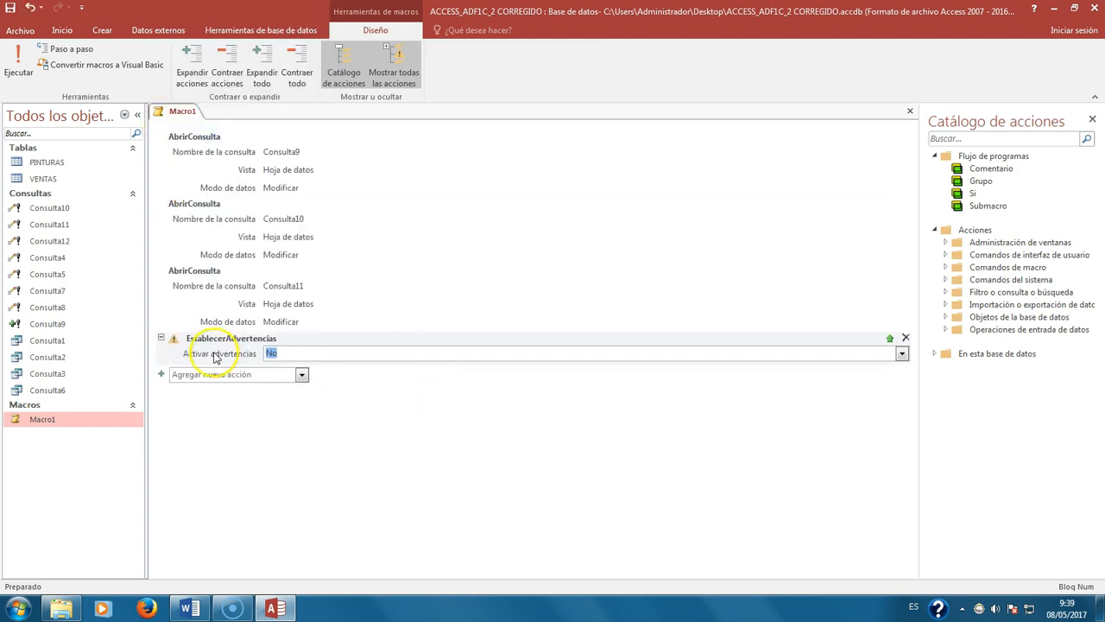
{"action": "left_click", "coordinate": [274, 439]}
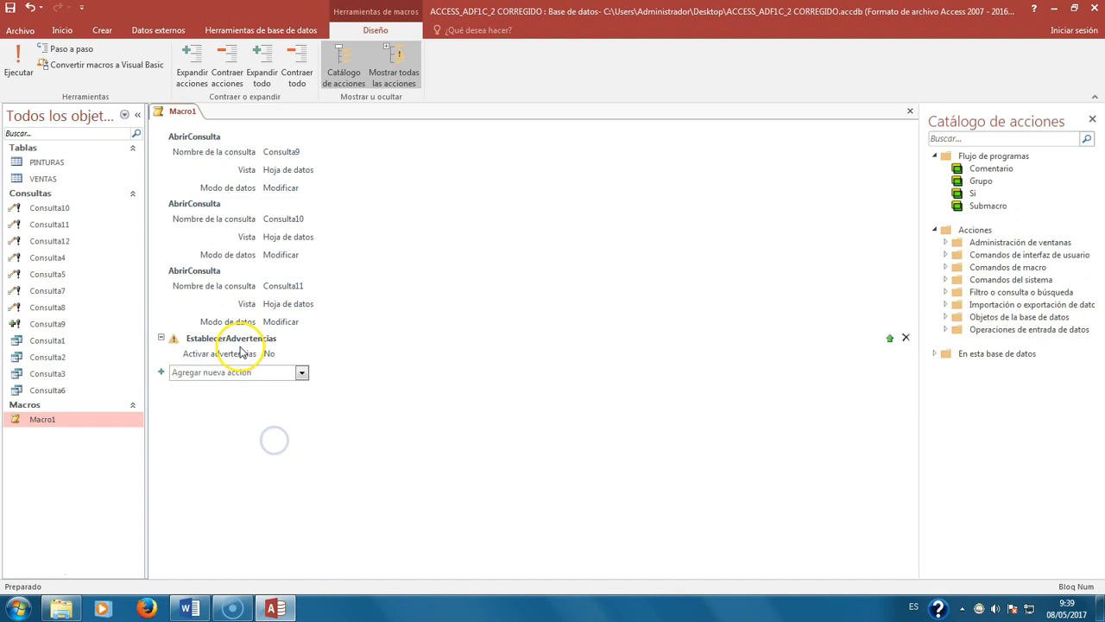
Step: Move the EstablecerAdvertencias action above the three AbrirConsulta actions so it comes first in the macro
{"action": "left_click_drag", "start_coordinate": [233, 350], "coordinate": [226, 127]}
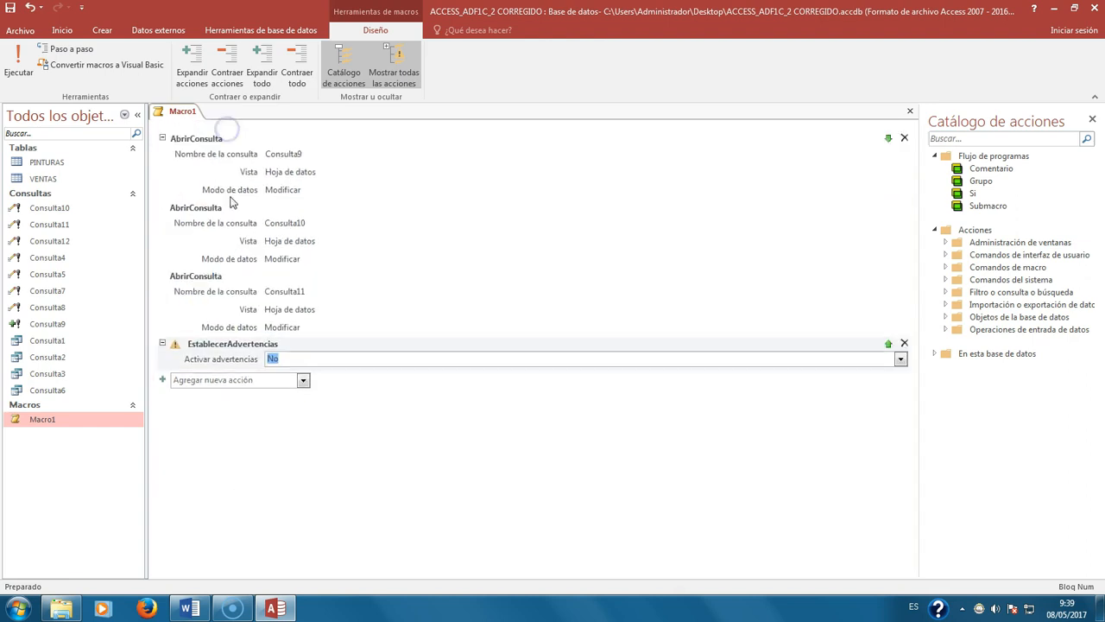
{"action": "left_click", "coordinate": [888, 344]}
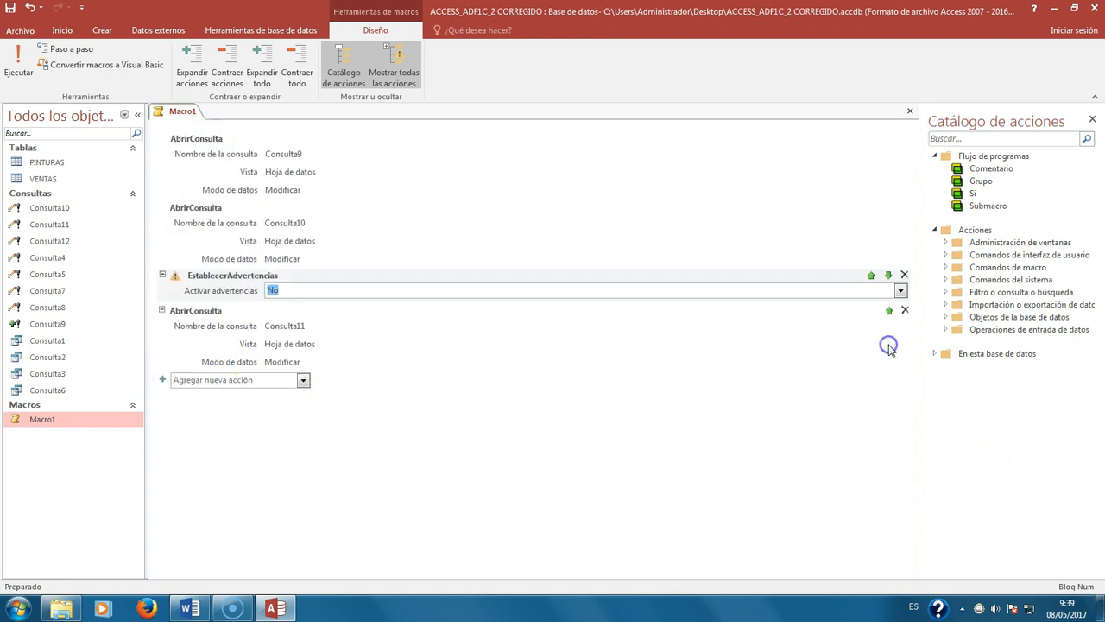
{"action": "left_click", "coordinate": [871, 276]}
{"action": "left_click", "coordinate": [871, 207]}
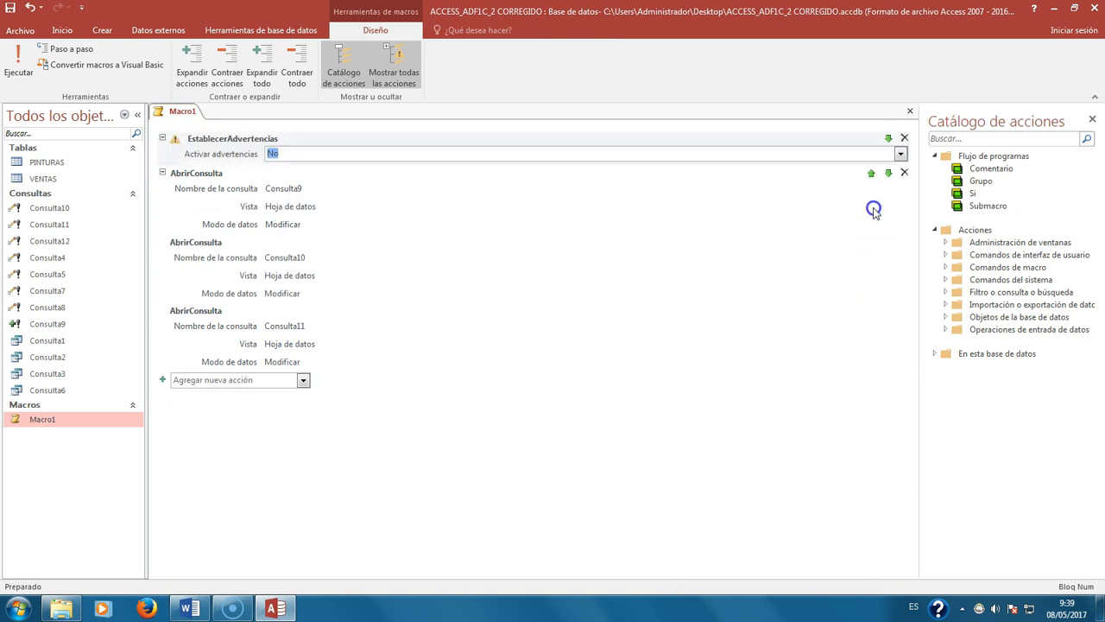
{"action": "left_click", "coordinate": [528, 534]}
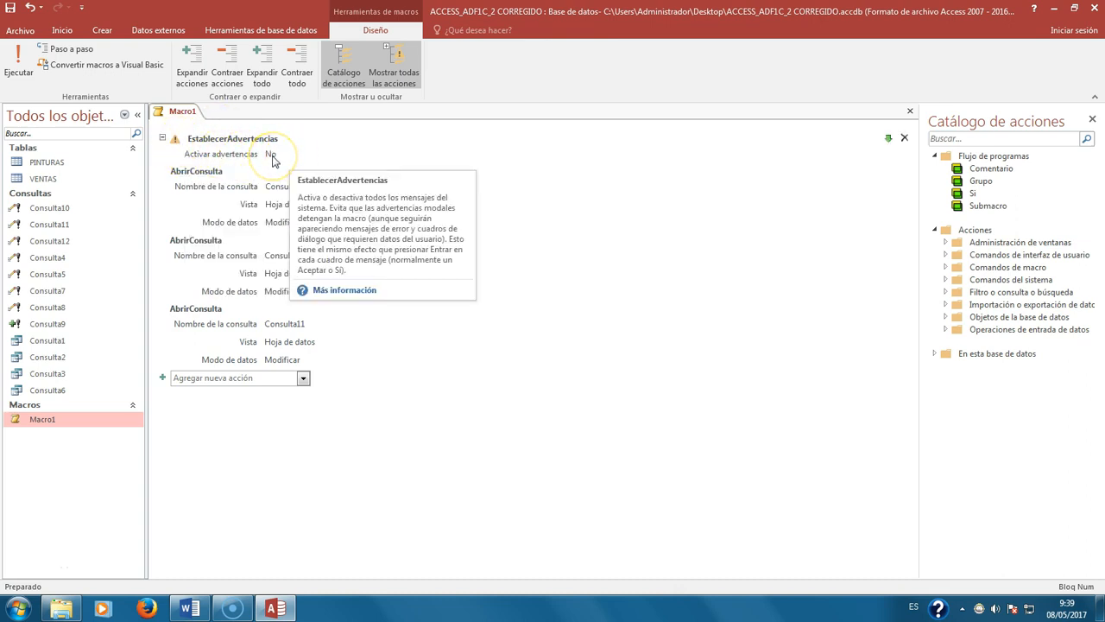
Step: Save the changes to Macro1 and close its design view
{"action": "right_click", "coordinate": [178, 112]}
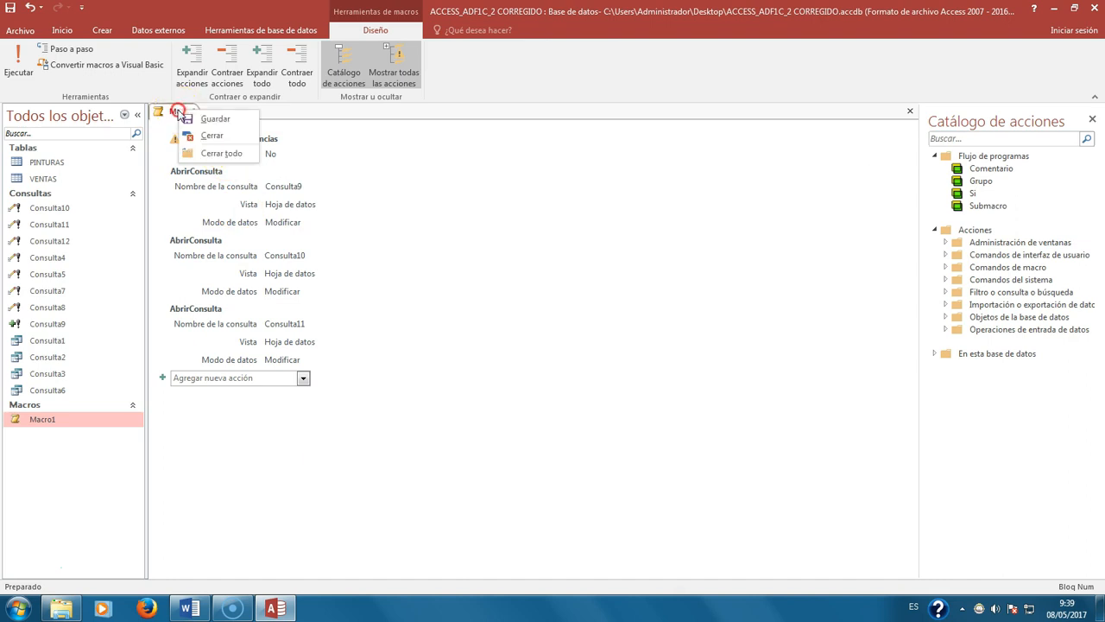
{"action": "left_click", "coordinate": [187, 120]}
{"action": "right_click", "coordinate": [185, 113]}
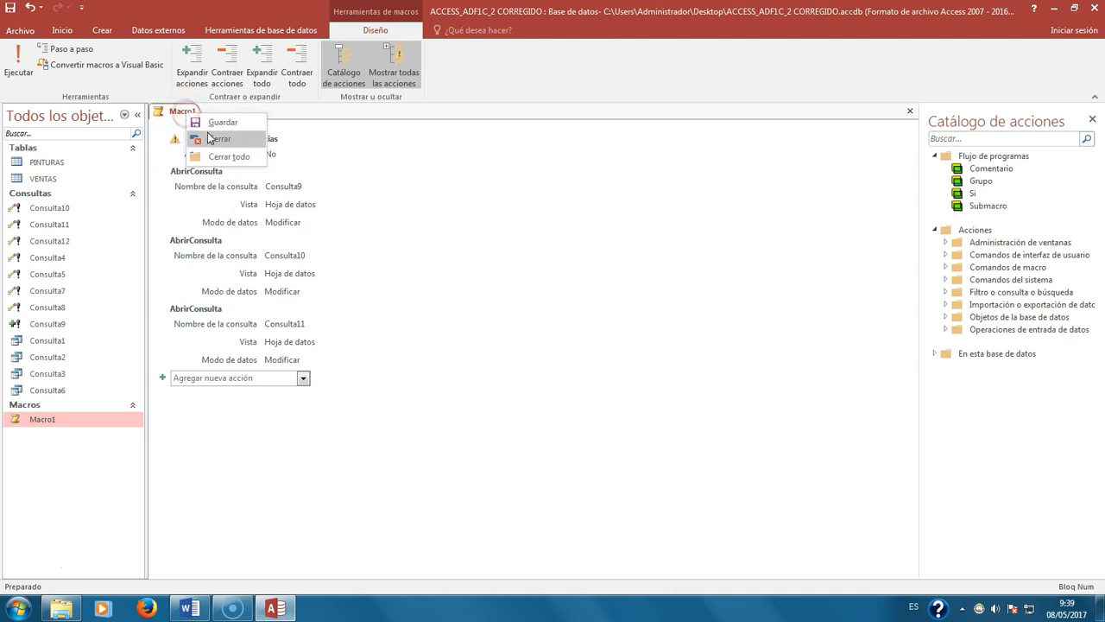
{"action": "left_click", "coordinate": [213, 138]}
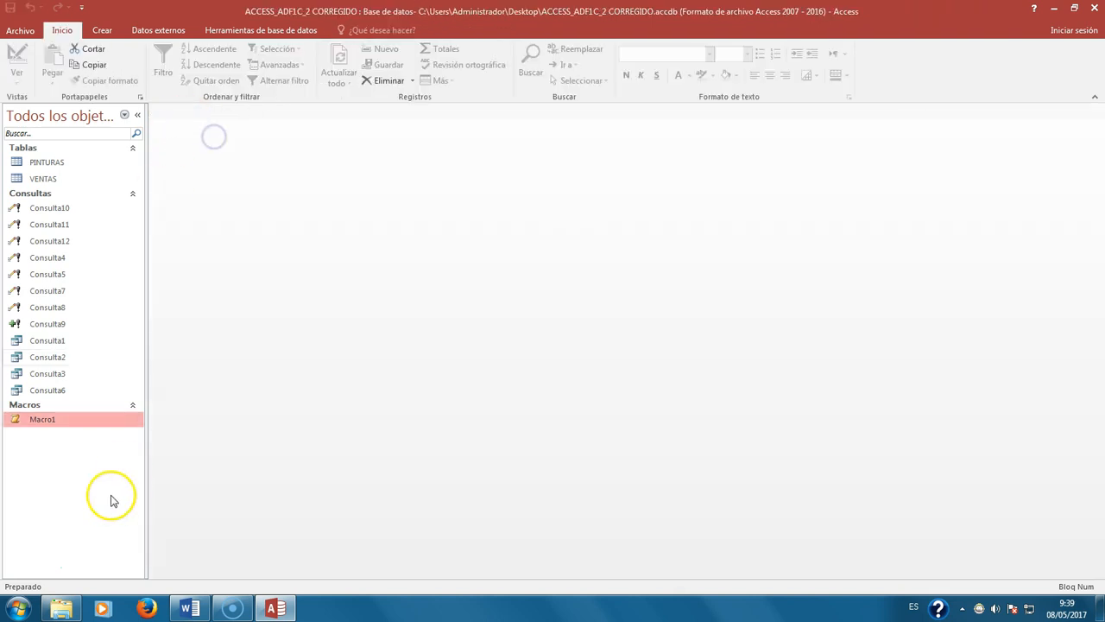
Step: Run Macro1 again, answering the code and units-sold prompts and entering 2/1/17 as the sale date
{"action": "double_click", "coordinate": [46, 422]}
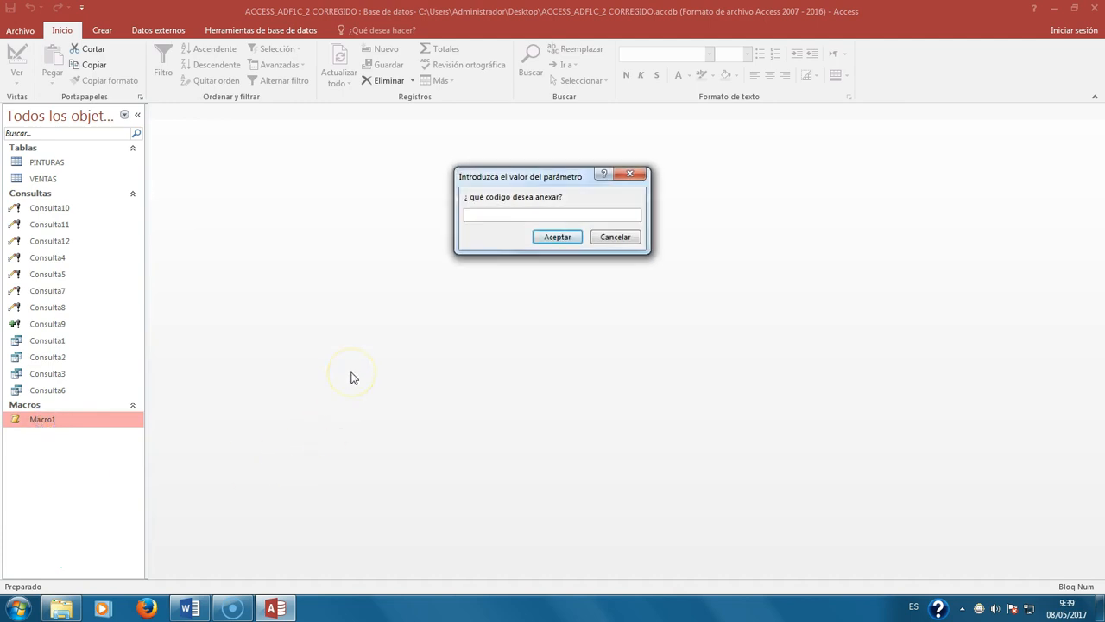
{"action": "key", "text": "Return"}
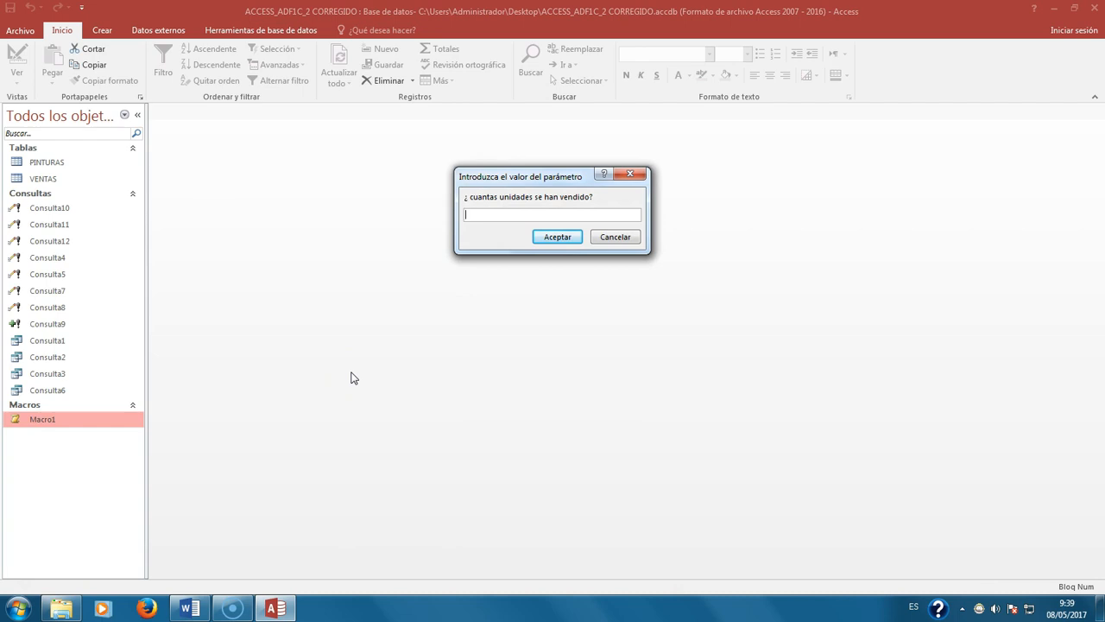
{"action": "key", "text": "Return"}
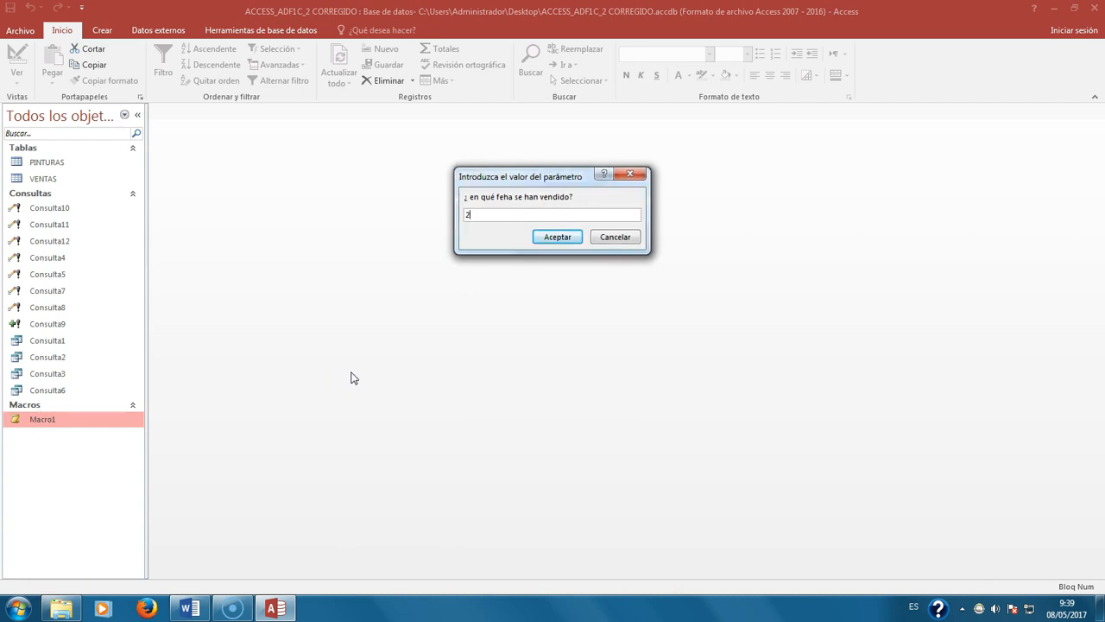
{"action": "type", "text": "2/1/17"}
{"action": "key", "text": "Return"}
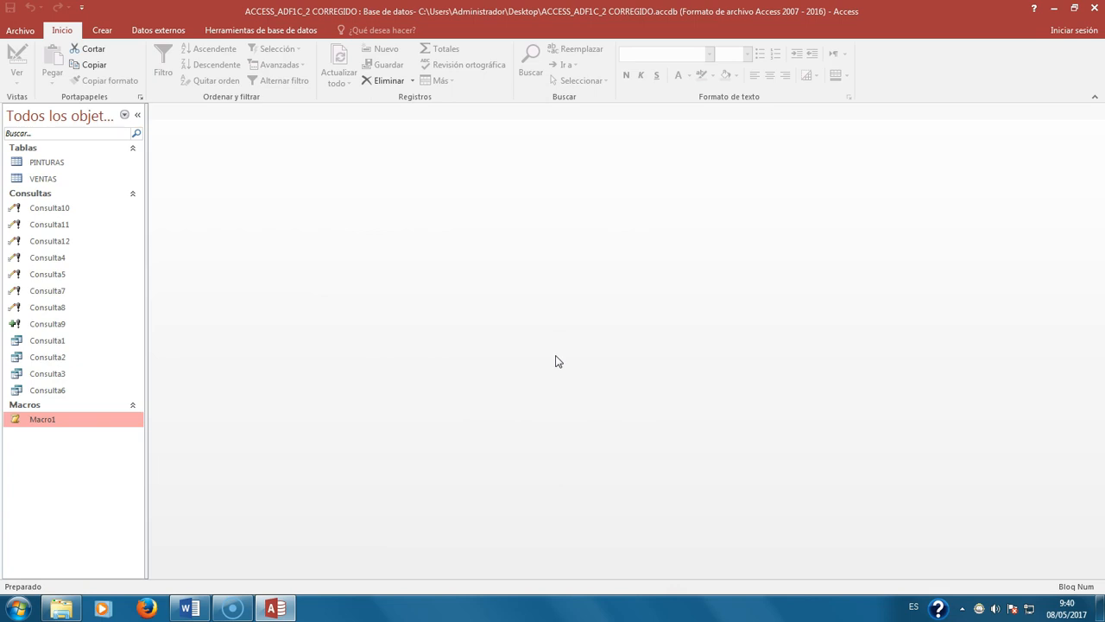
Step: Open Macro1 in design view to review its EstablecerAdvertencias and AbrirConsulta actions, and close it again
{"action": "right_click", "coordinate": [87, 421]}
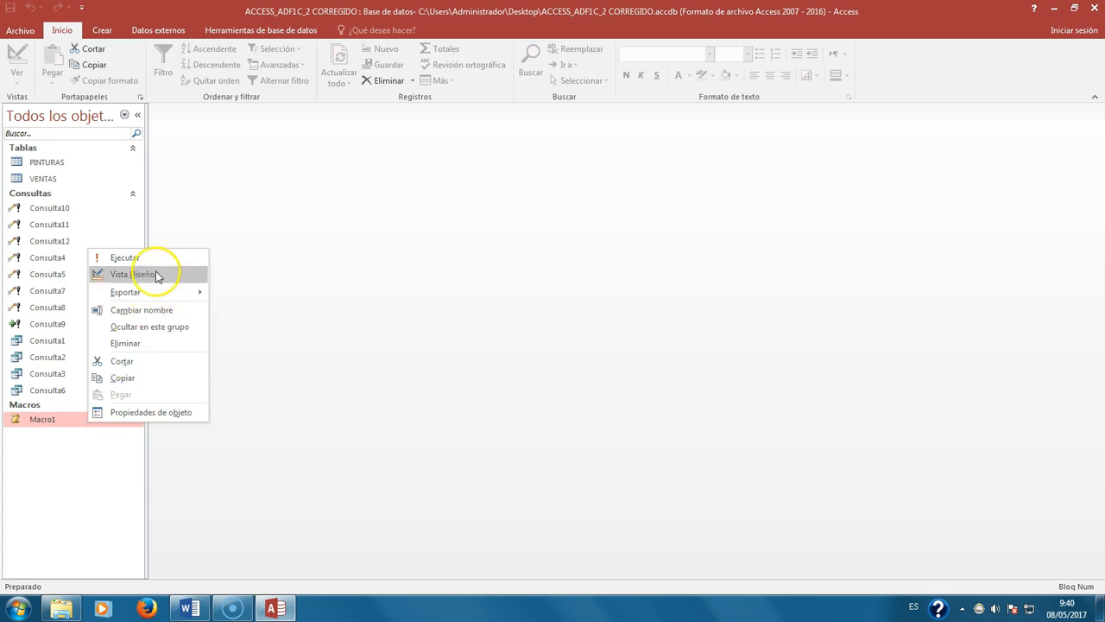
{"action": "left_click", "coordinate": [158, 276]}
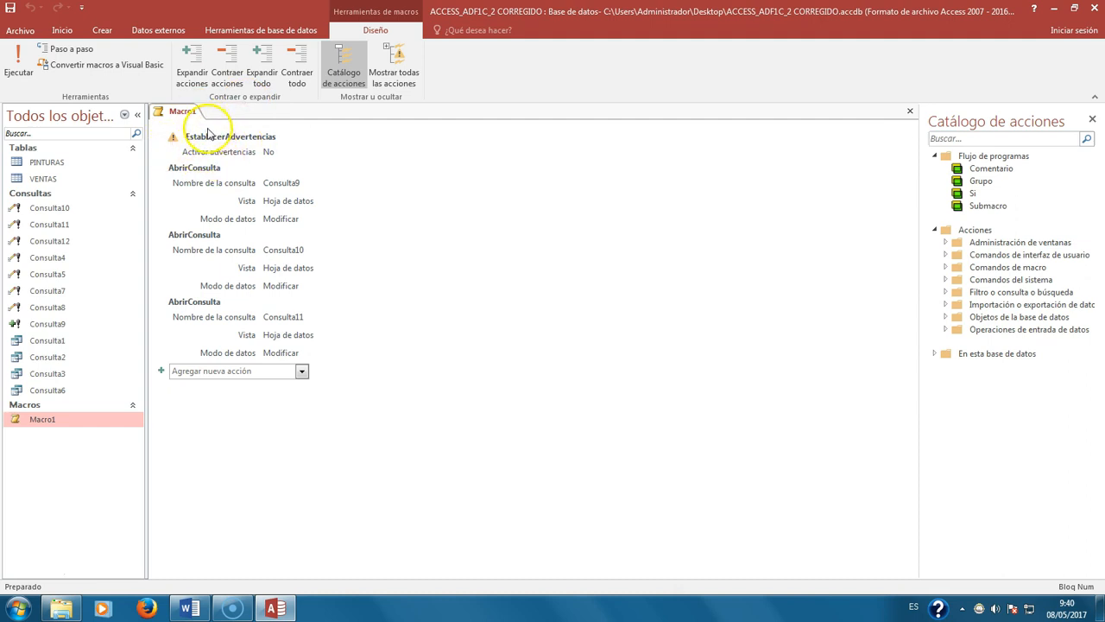
{"action": "mouse_move", "coordinate": [197, 153]}
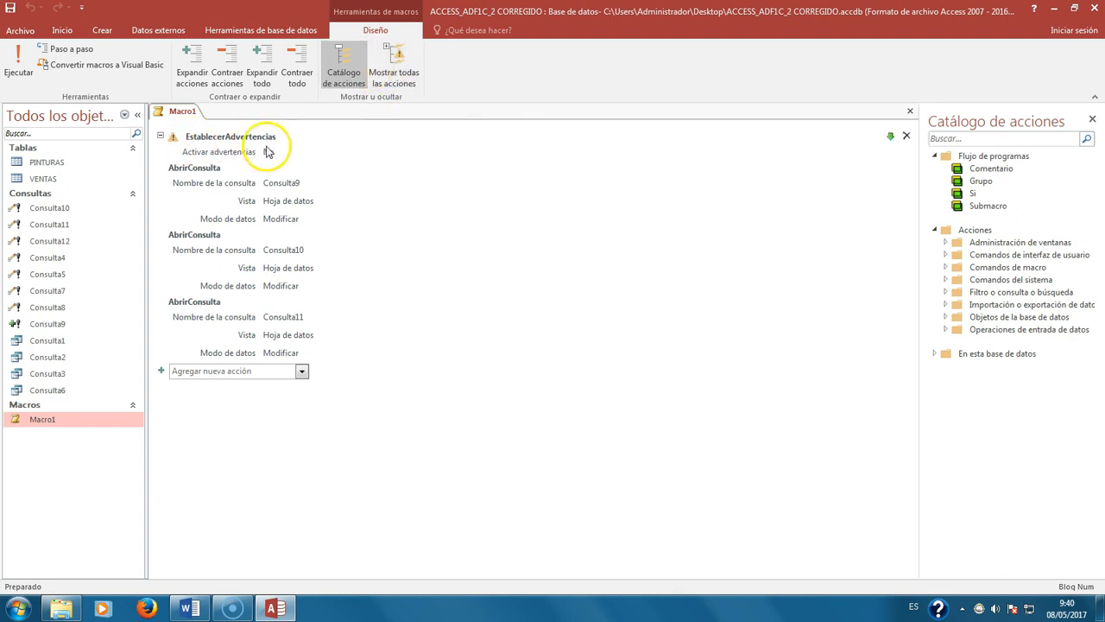
{"action": "right_click", "coordinate": [183, 118]}
{"action": "left_click", "coordinate": [201, 136]}
Step: Check the macro exercise in the Word document, return to Access and inspect the sales records in the VENTAS table, closing it again
{"action": "left_click", "coordinate": [235, 610]}
{"action": "left_click", "coordinate": [192, 609]}
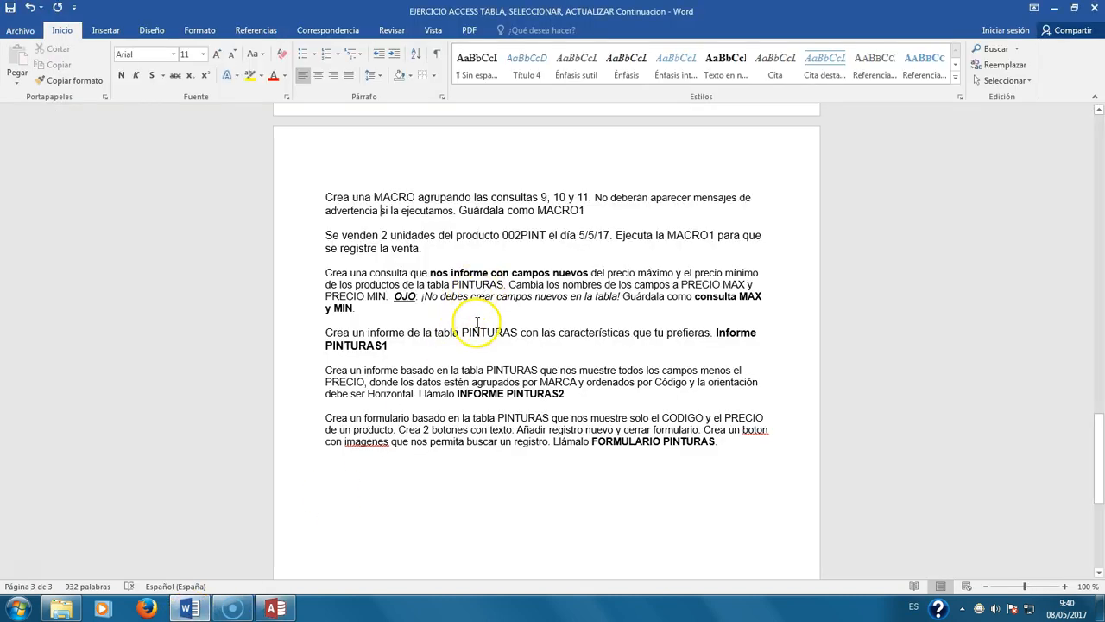
{"action": "left_click", "coordinate": [275, 608]}
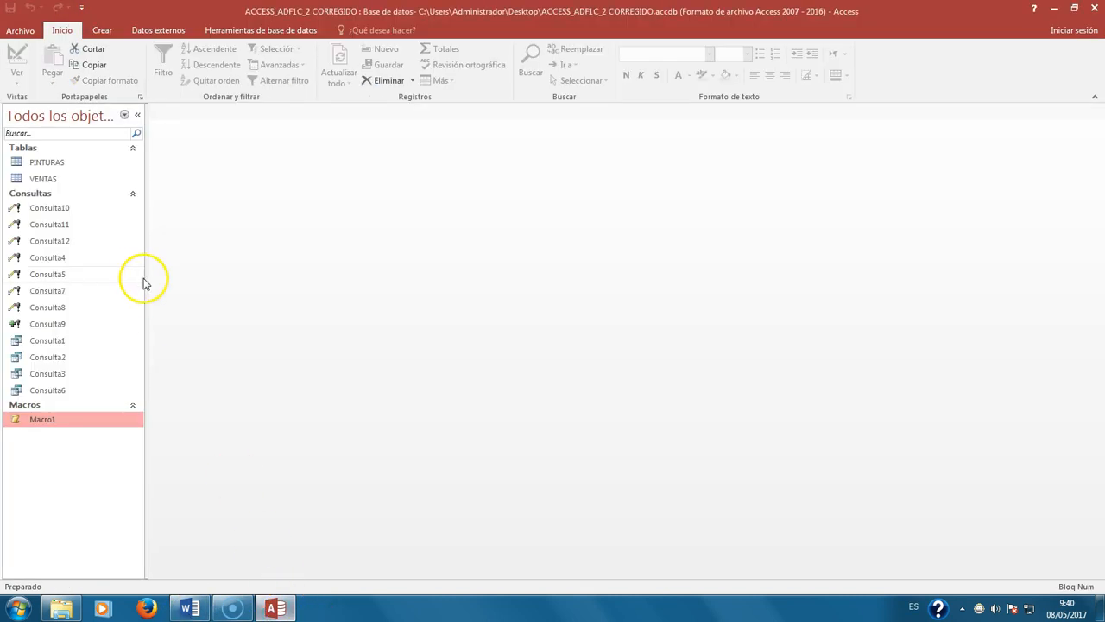
{"action": "double_click", "coordinate": [43, 178]}
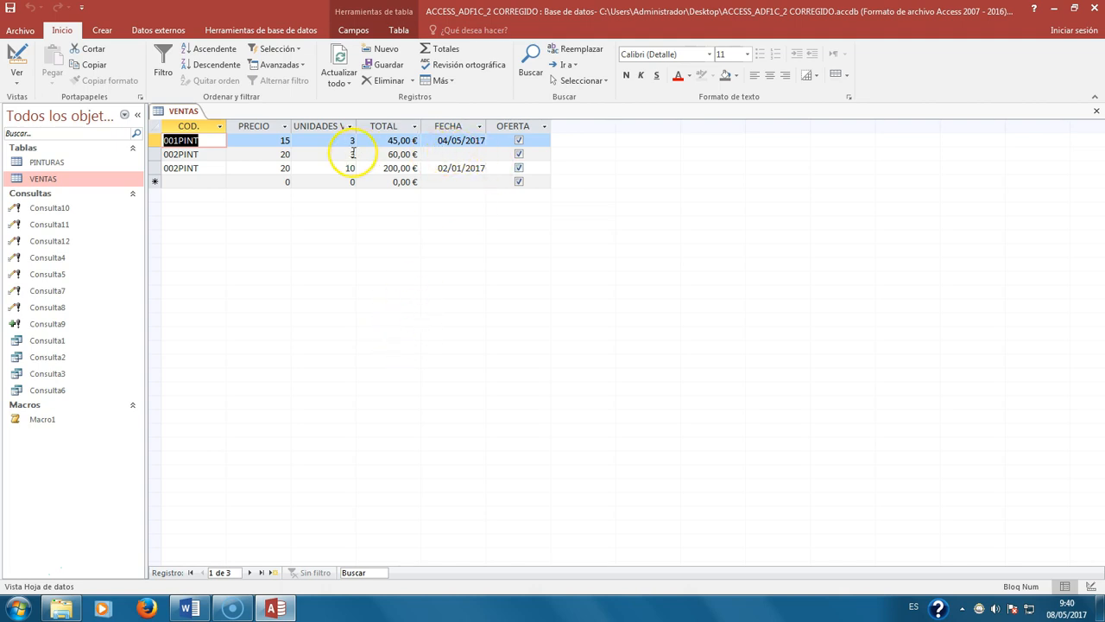
{"action": "right_click", "coordinate": [177, 115]}
{"action": "left_click", "coordinate": [215, 136]}
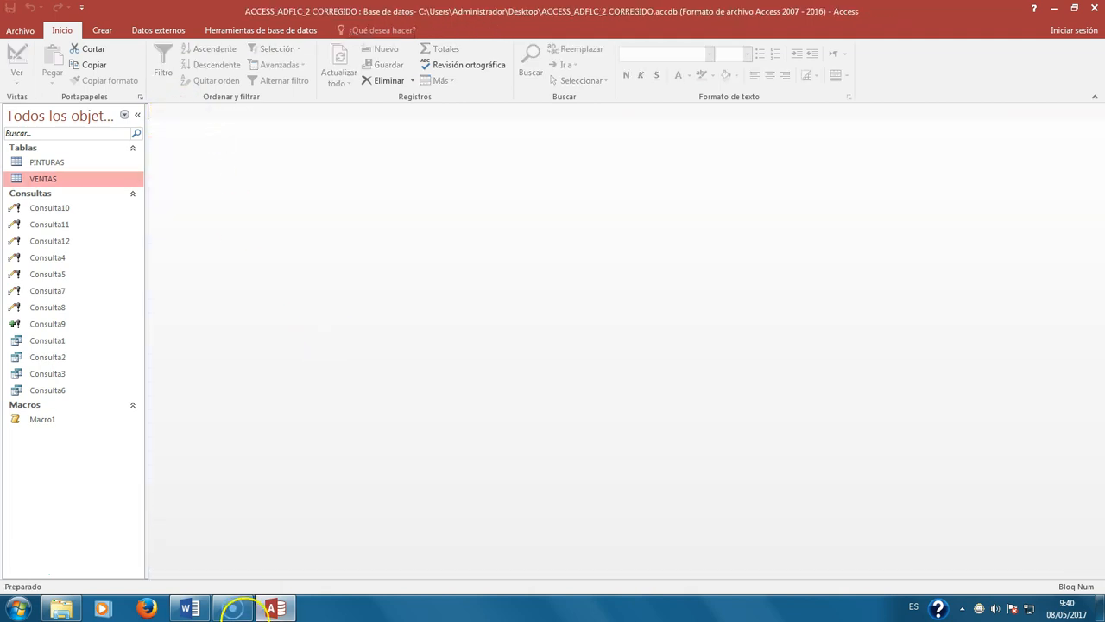
Step: Read the exercises in the Word document about the 002PINT sale and the maximum and minimum price query, and return to Access
{"action": "left_click", "coordinate": [190, 608]}
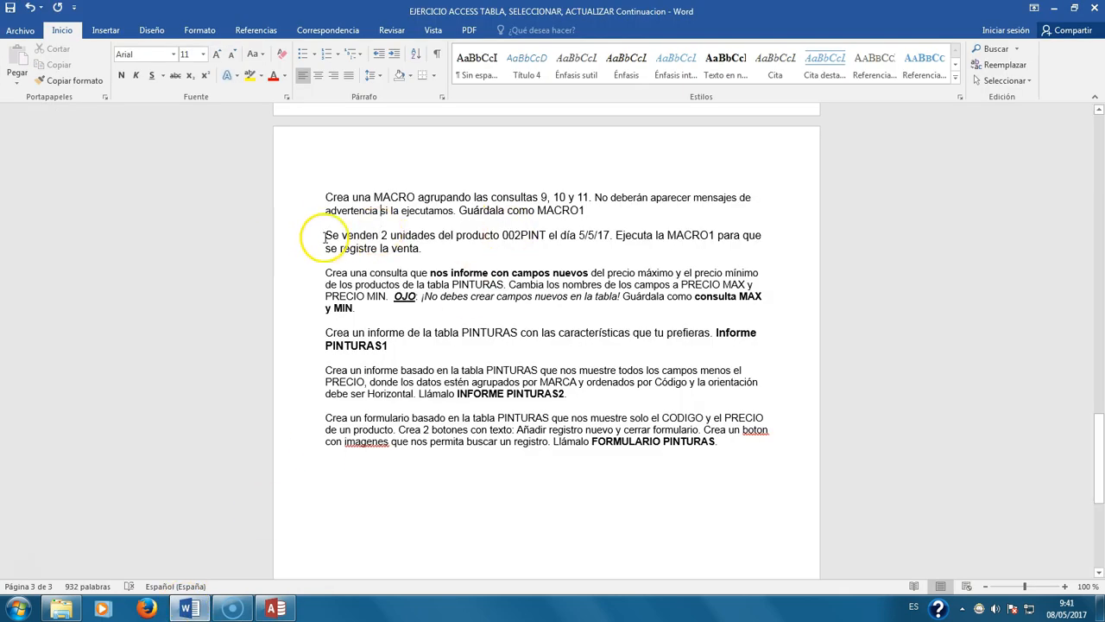
{"action": "left_click_drag", "start_coordinate": [505, 234], "coordinate": [594, 235]}
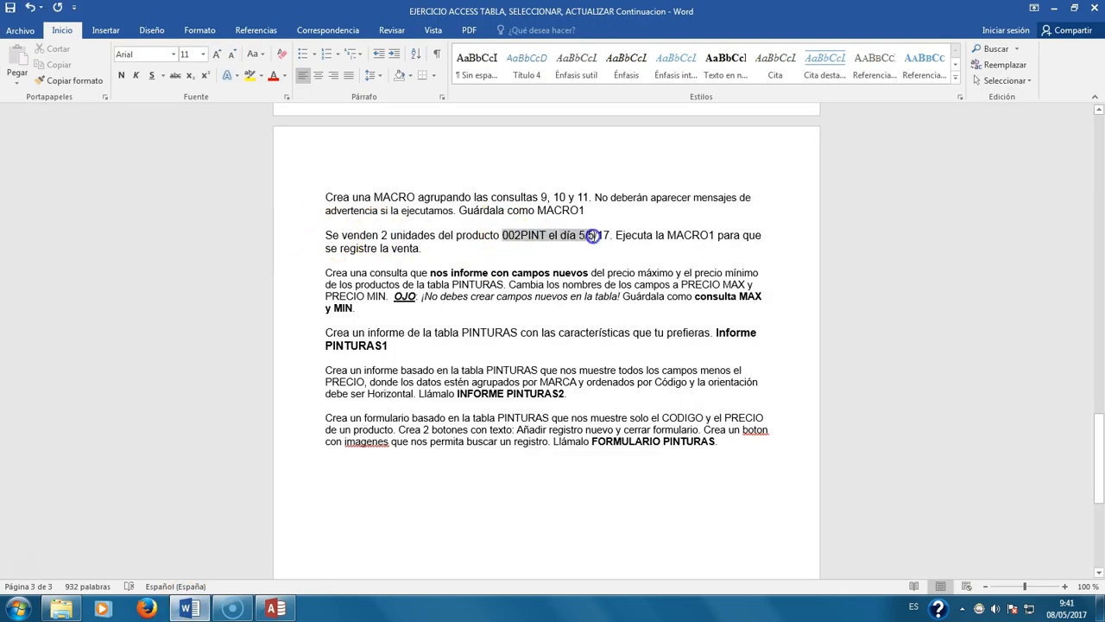
{"action": "left_click", "coordinate": [615, 283]}
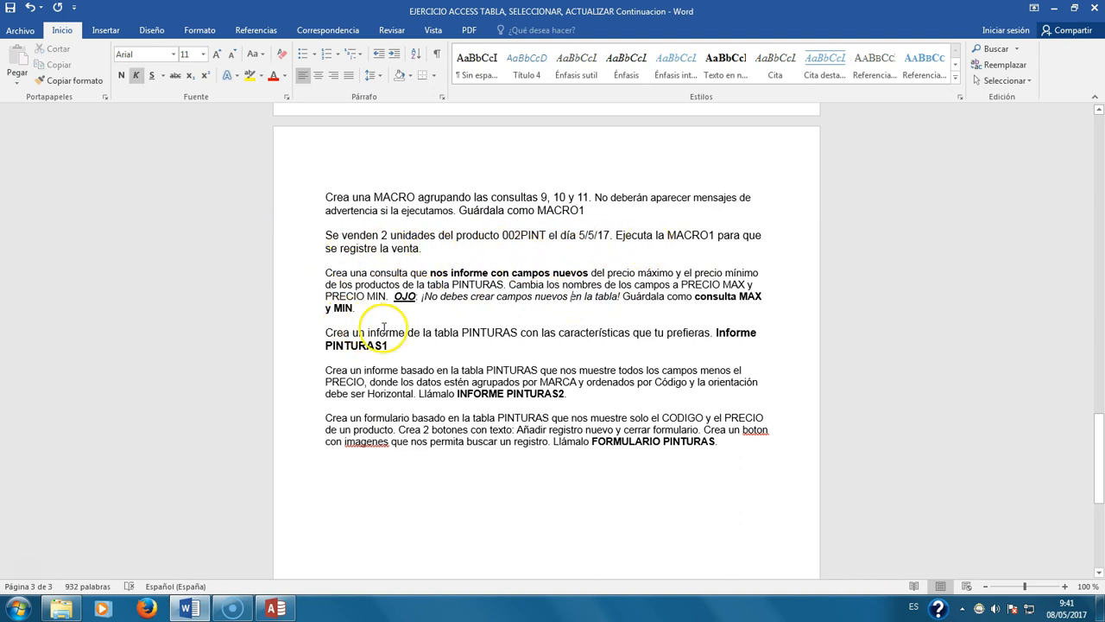
{"action": "scroll", "coordinate": [320, 333], "scroll_direction": "down", "scroll_amount": 2}
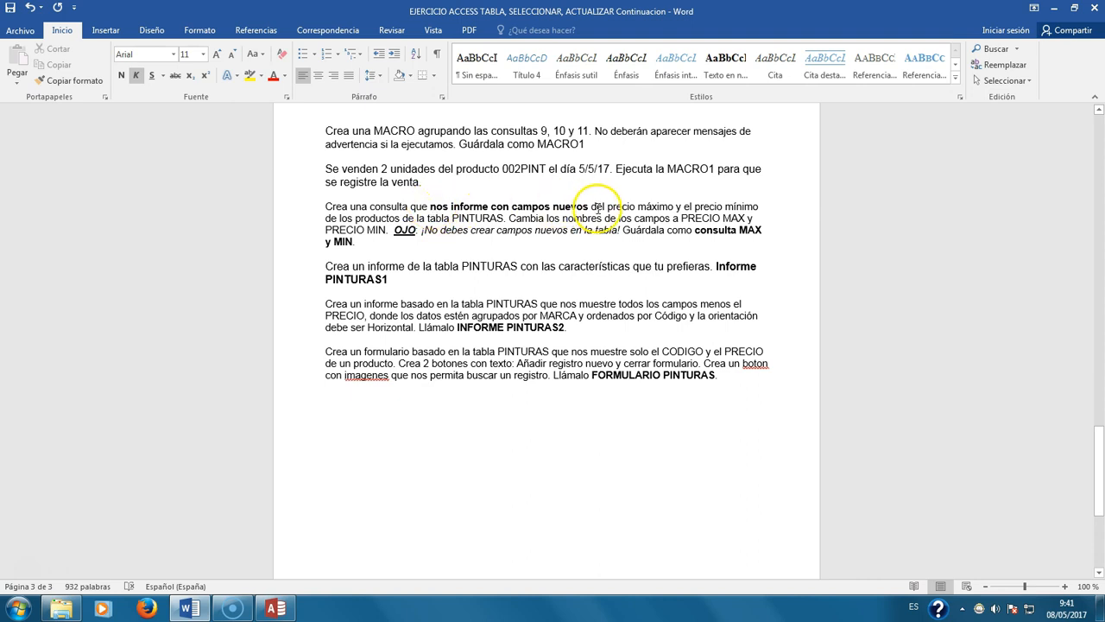
{"action": "left_click", "coordinate": [274, 609]}
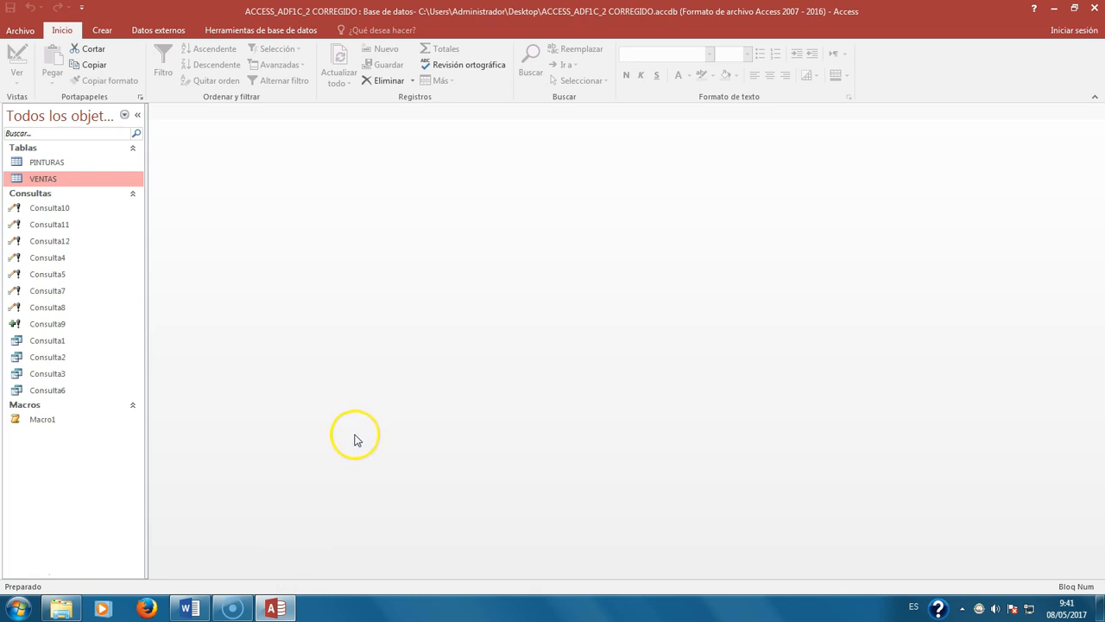
{"action": "left_click", "coordinate": [274, 607]}
{"action": "left_click_drag", "start_coordinate": [452, 206], "coordinate": [469, 207]}
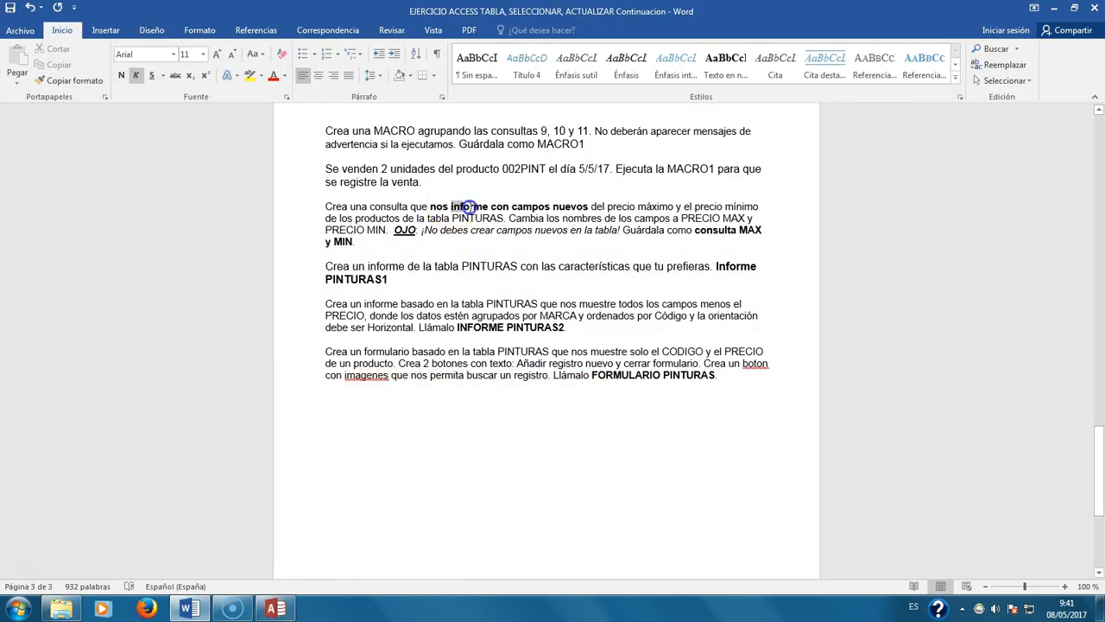
{"action": "left_click", "coordinate": [275, 607]}
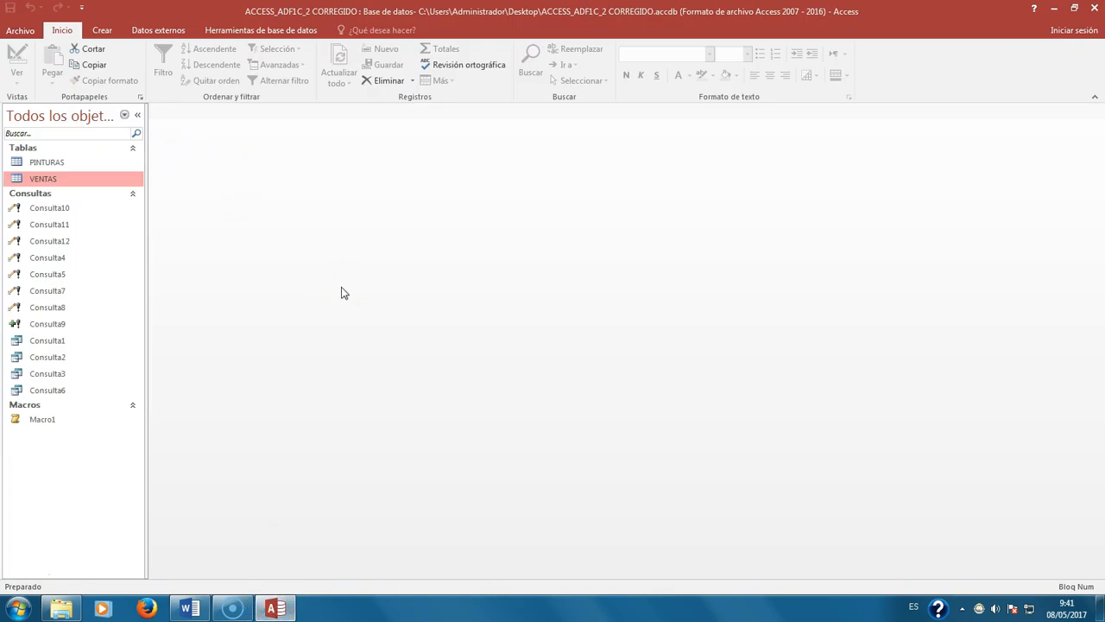
Step: Create a new query in design view based on the PINTURAS table
{"action": "left_click", "coordinate": [352, 293]}
{"action": "left_click", "coordinate": [99, 29]}
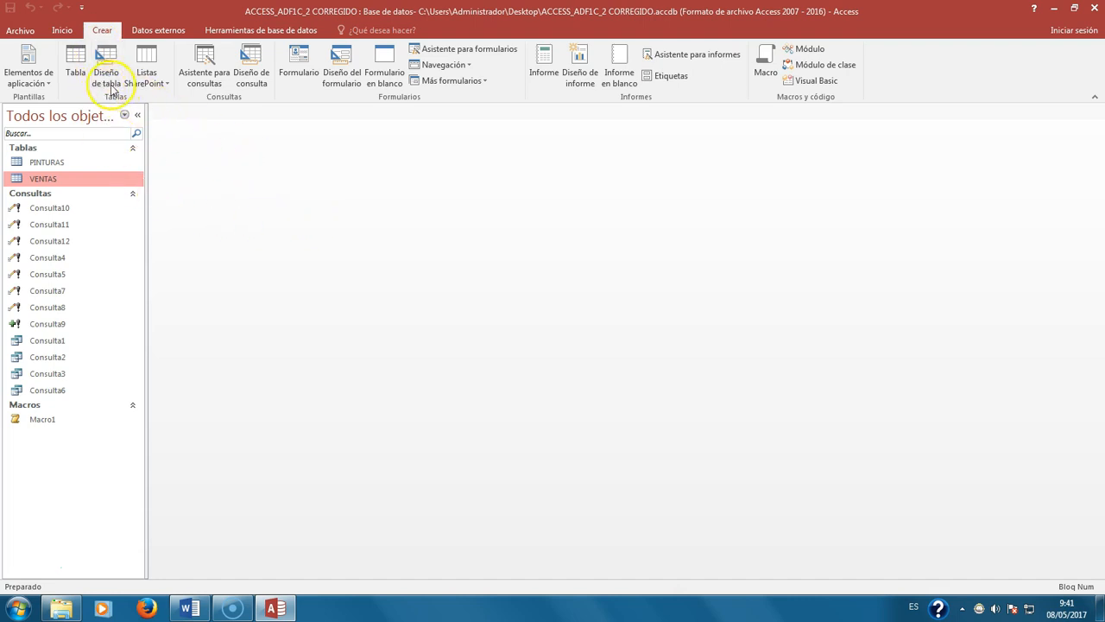
{"action": "left_click", "coordinate": [251, 62]}
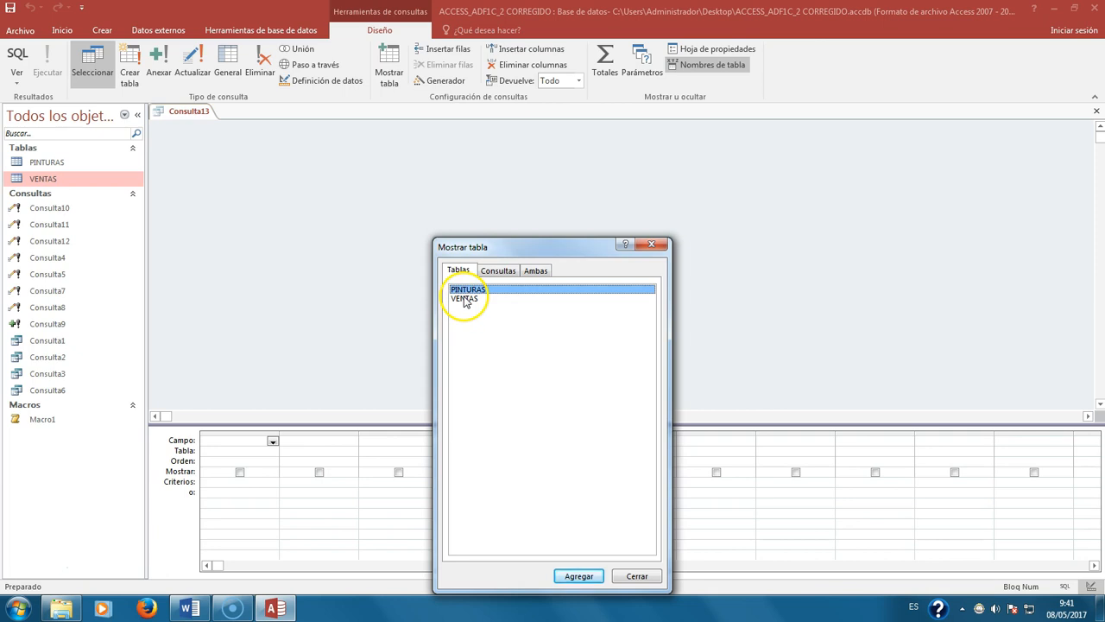
{"action": "left_click", "coordinate": [190, 608]}
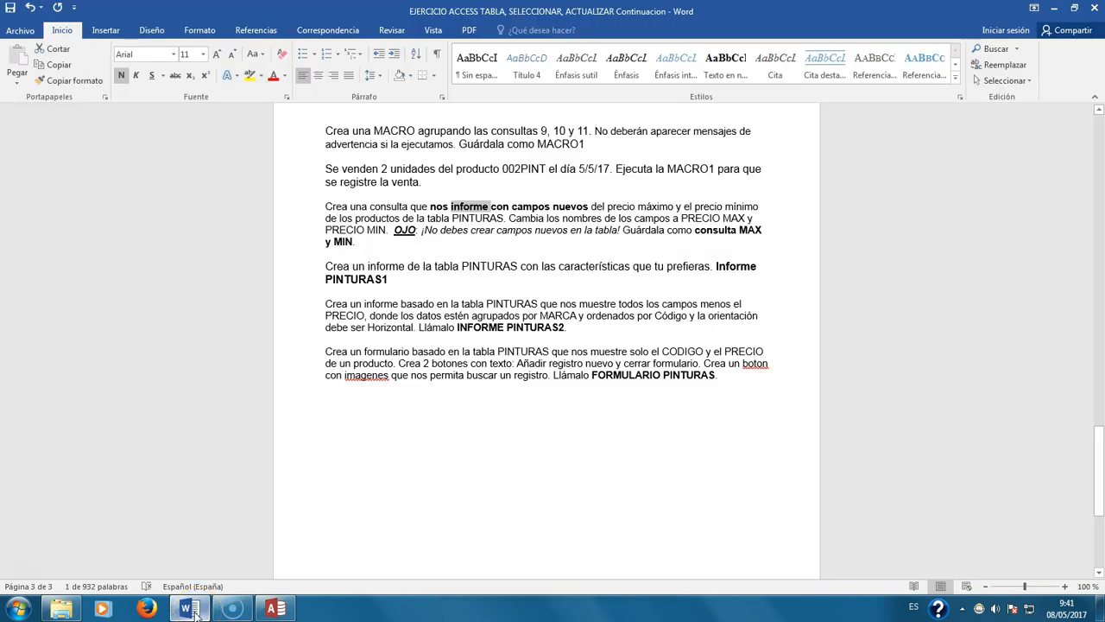
{"action": "left_click", "coordinate": [190, 608]}
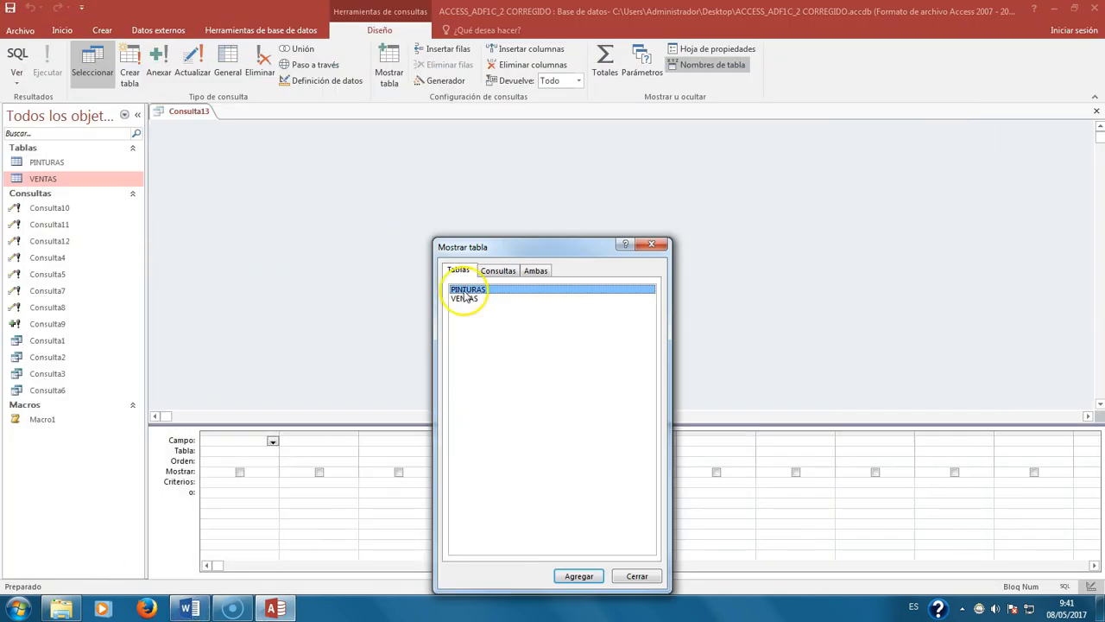
{"action": "double_click", "coordinate": [470, 290]}
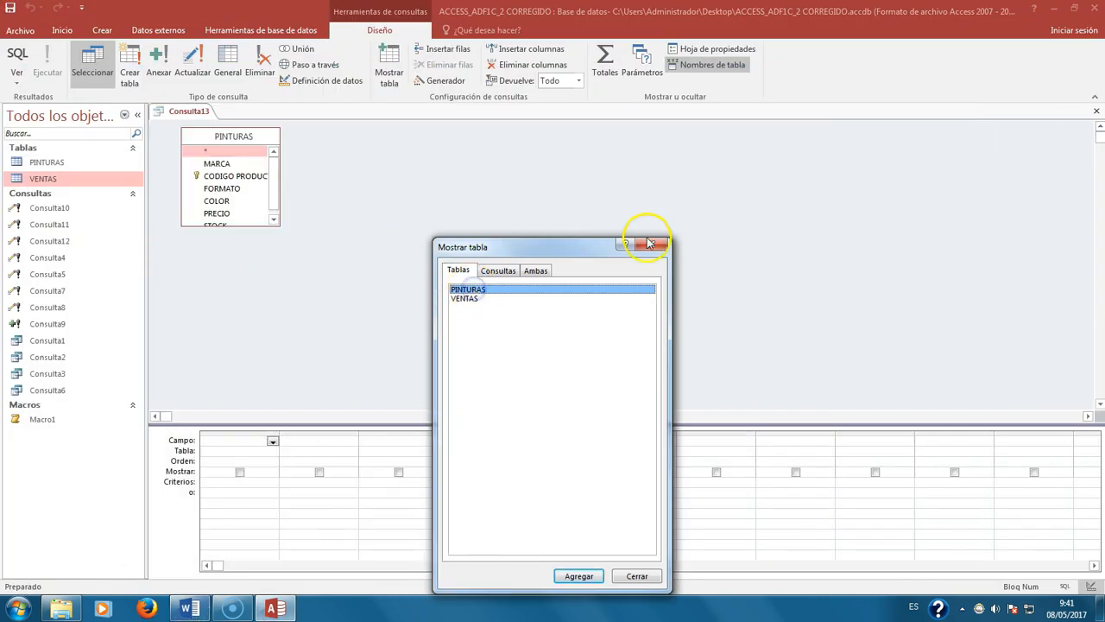
{"action": "left_click", "coordinate": [652, 244]}
Step: Add the PRECIO field to the query grid and show the Total row
{"action": "left_click", "coordinate": [275, 220]}
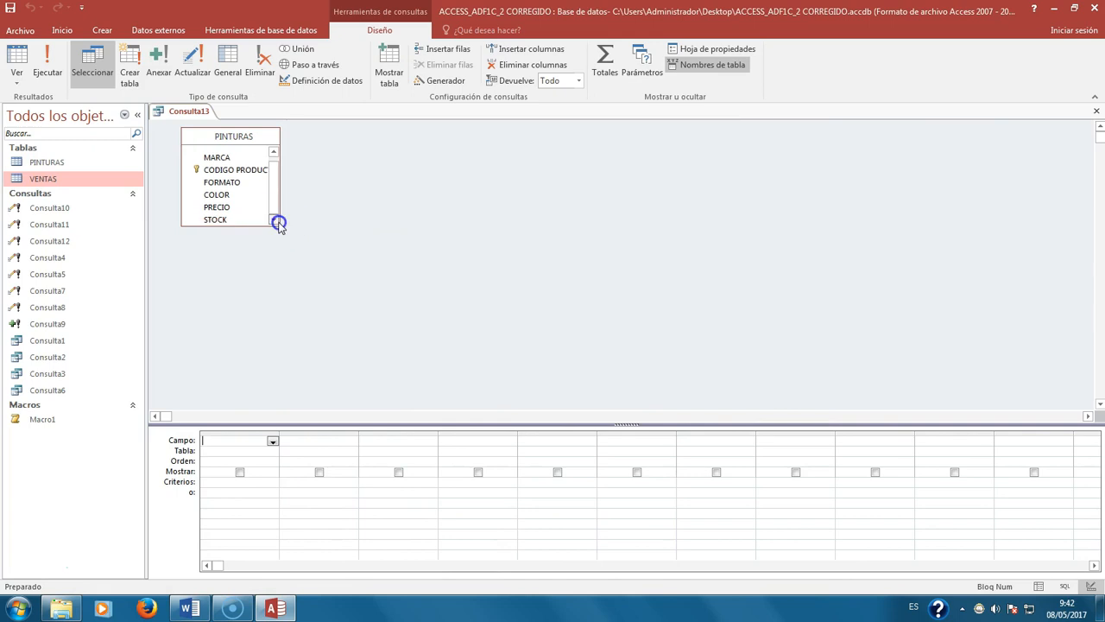
{"action": "double_click", "coordinate": [216, 207]}
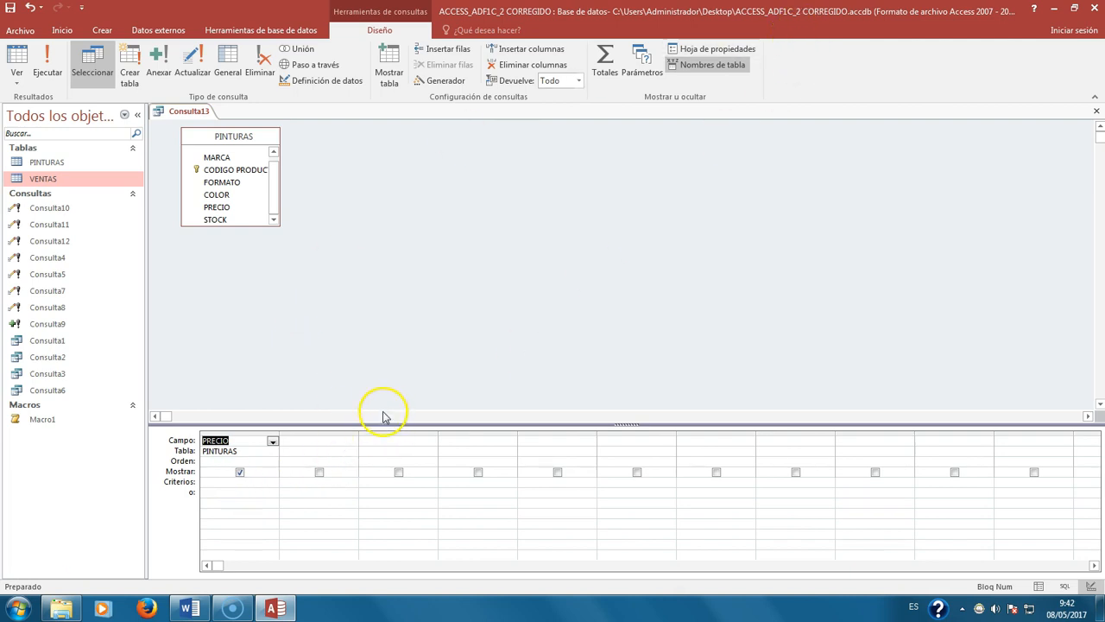
{"action": "left_click", "coordinate": [601, 80]}
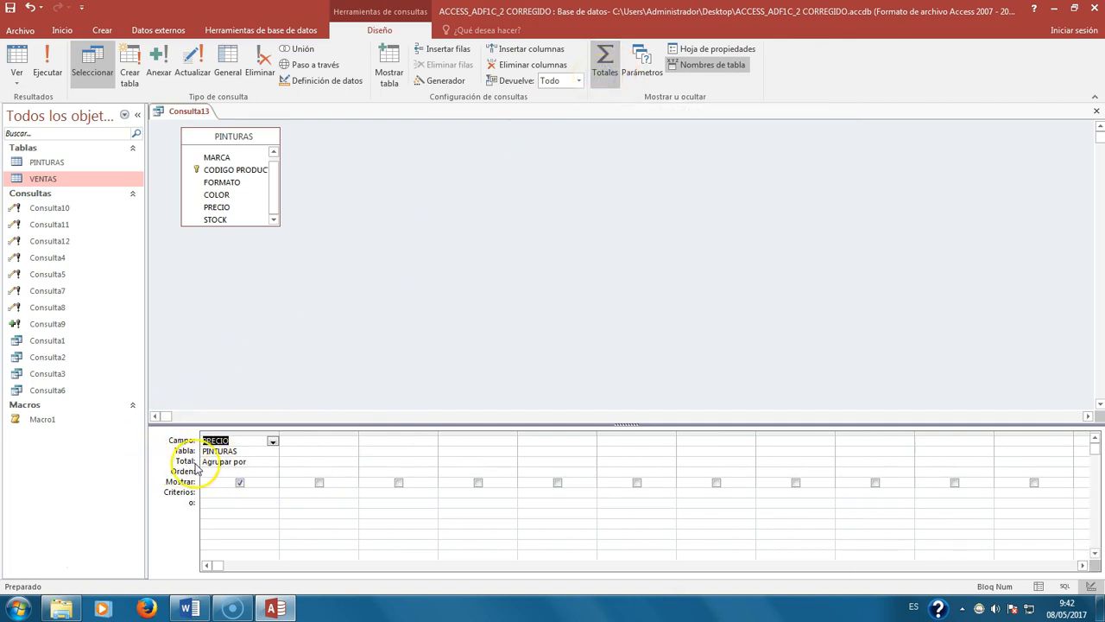
{"action": "left_click", "coordinate": [604, 54]}
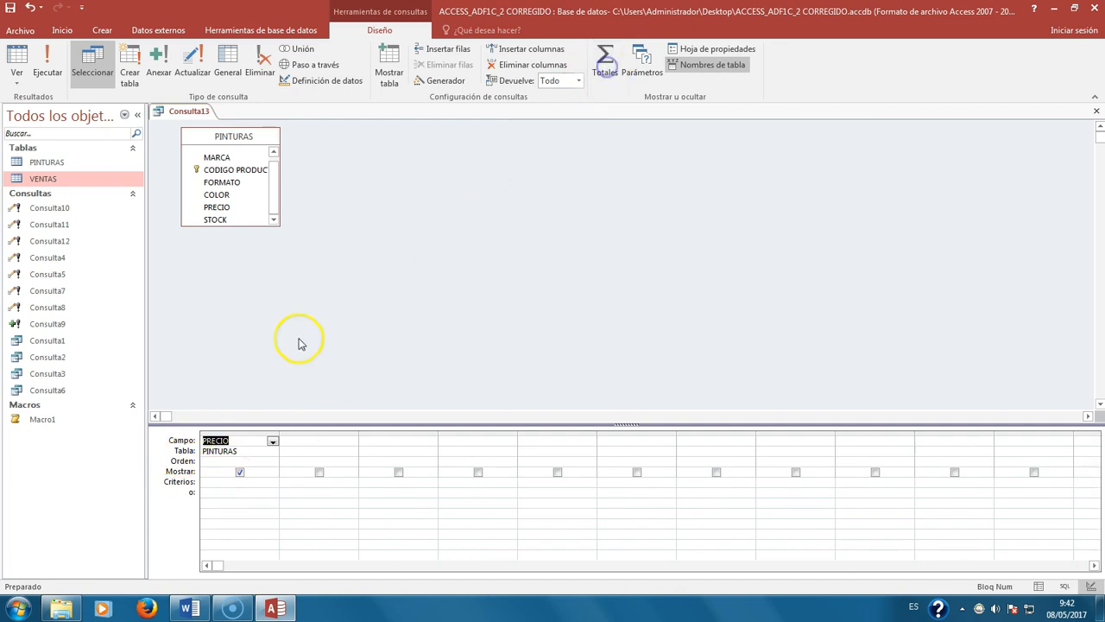
{"action": "left_click", "coordinate": [604, 56]}
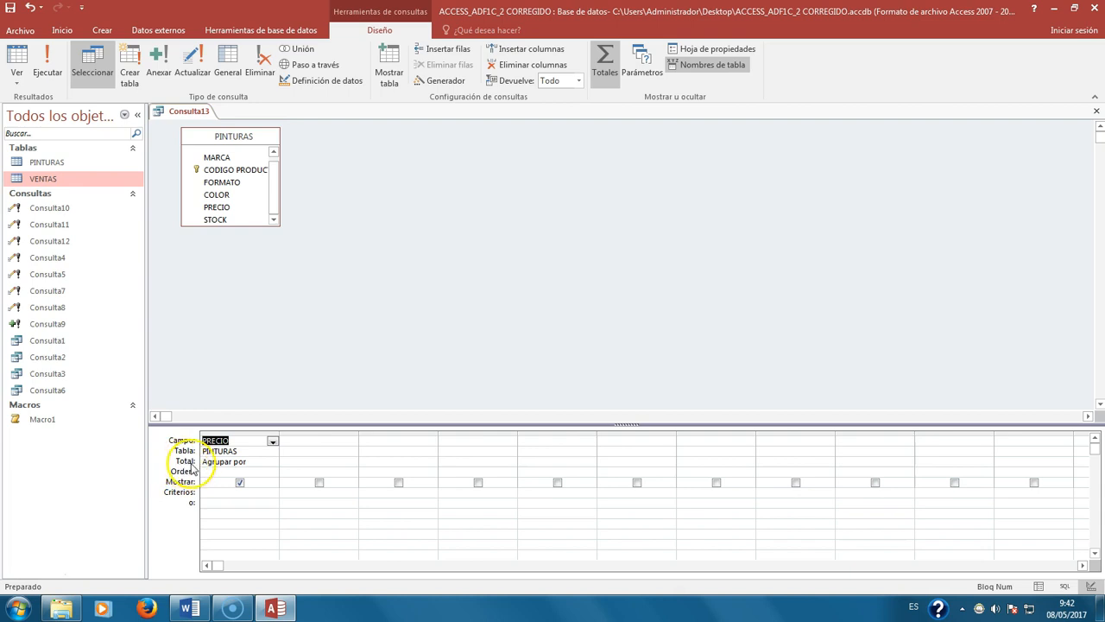
Step: Set the Total function of the PRECIO column to Mín
{"action": "left_click", "coordinate": [264, 462]}
{"action": "left_click", "coordinate": [273, 464]}
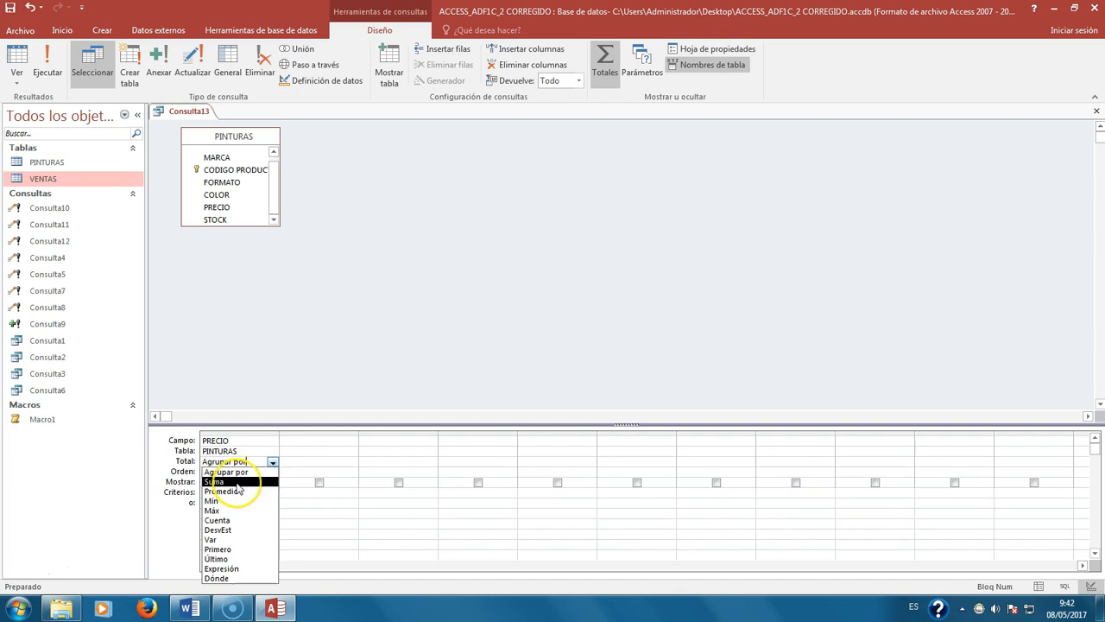
{"action": "left_click", "coordinate": [272, 462]}
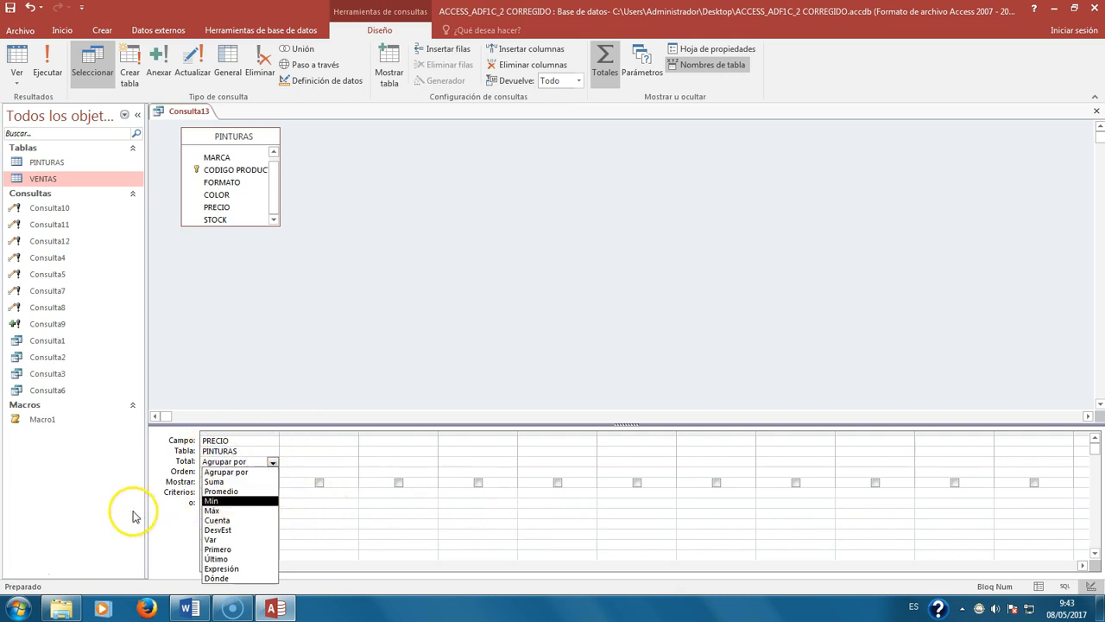
{"action": "left_click", "coordinate": [212, 501]}
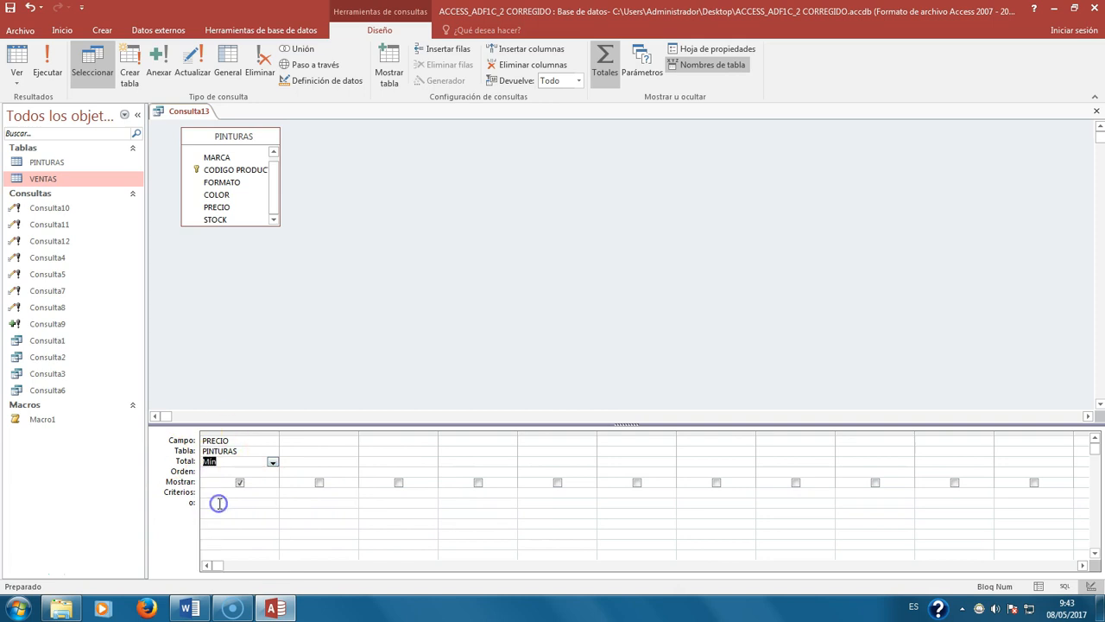
Step: Add PRECIO again in the second column of the query grid and set its Total function to Máx
{"action": "left_click", "coordinate": [304, 441]}
{"action": "left_click", "coordinate": [352, 442]}
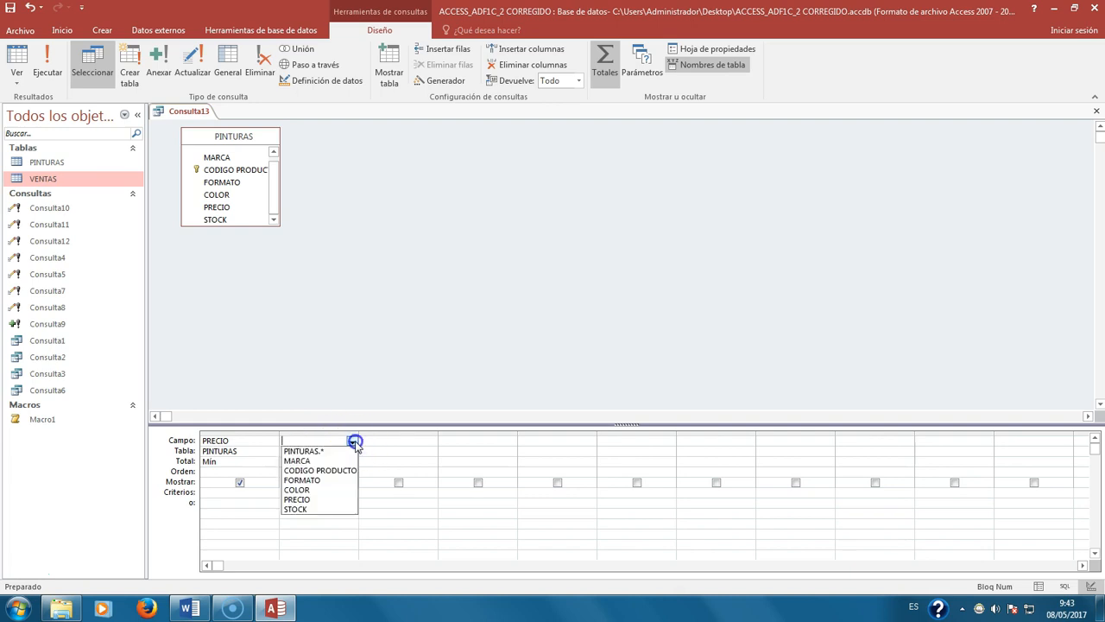
{"action": "left_click", "coordinate": [321, 499]}
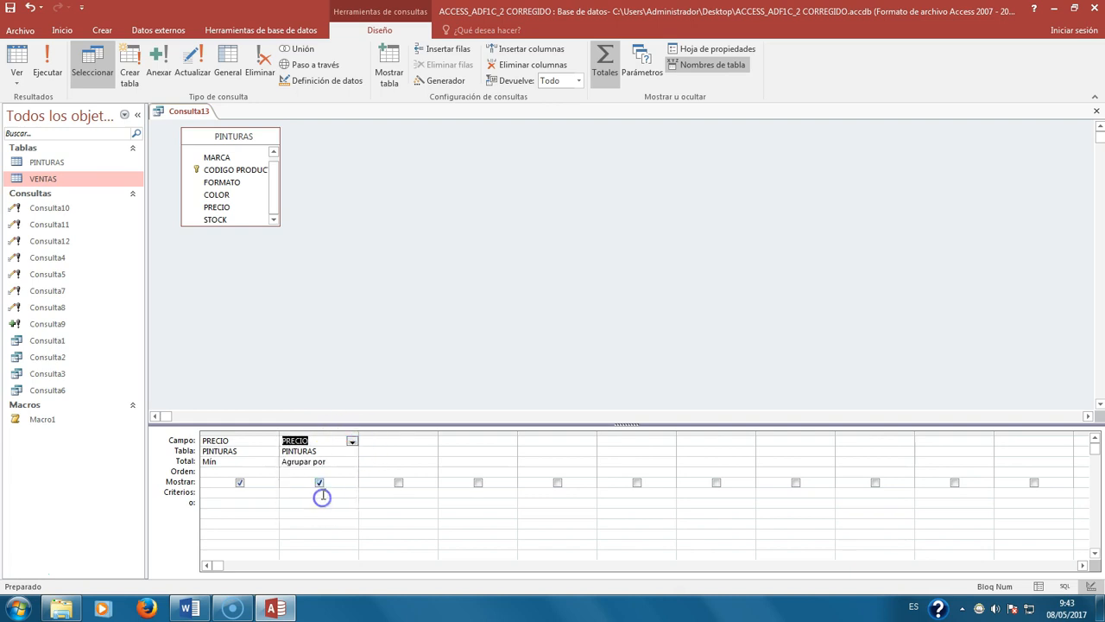
{"action": "left_click", "coordinate": [315, 461]}
{"action": "left_click", "coordinate": [352, 462]}
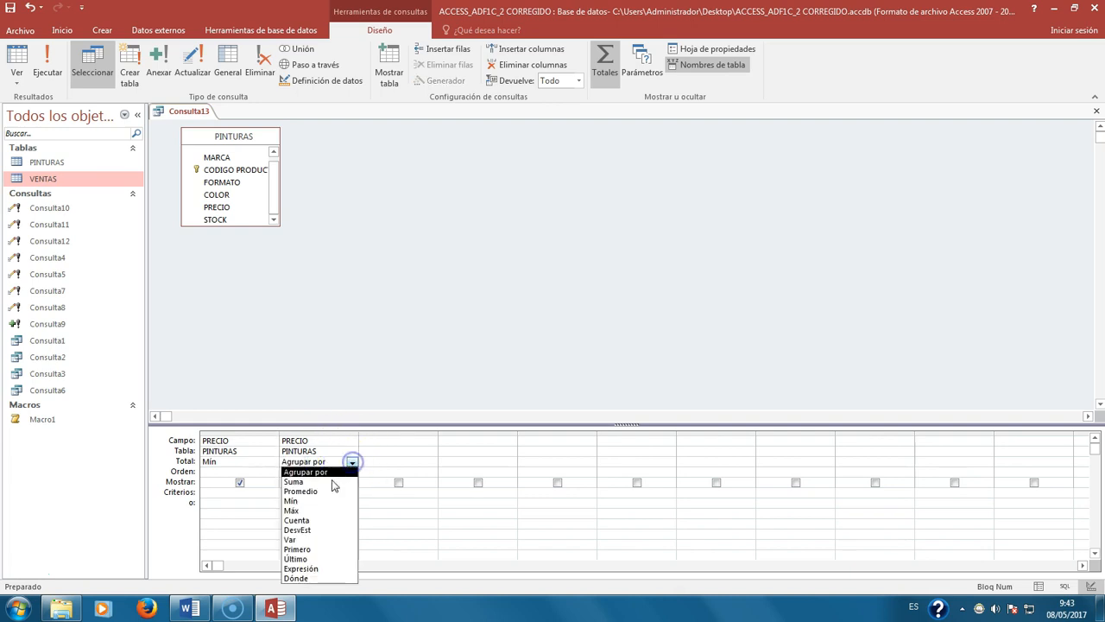
{"action": "left_click", "coordinate": [325, 513]}
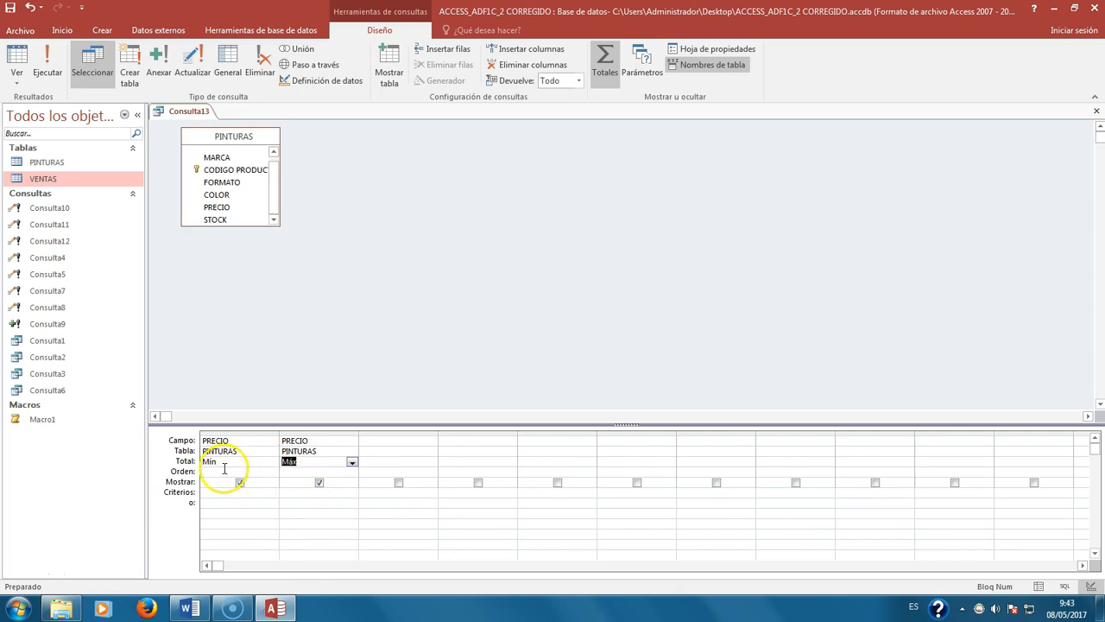
{"action": "left_click", "coordinate": [367, 335]}
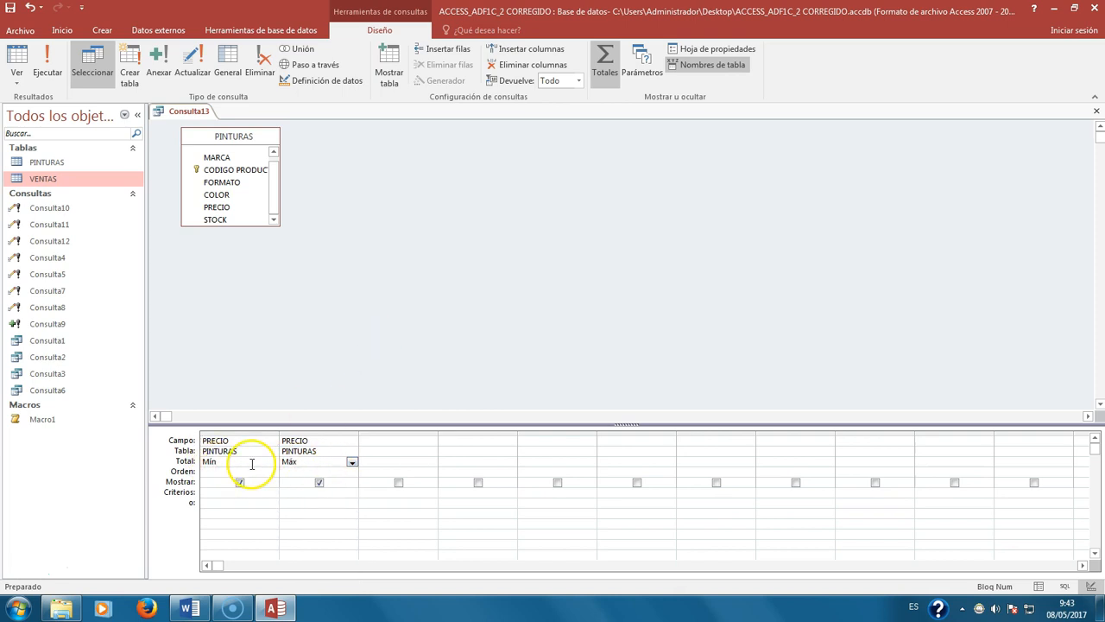
Step: Save the query as Consulta13 and open its datasheet to check the minimum and maximum prices
{"action": "right_click", "coordinate": [185, 115]}
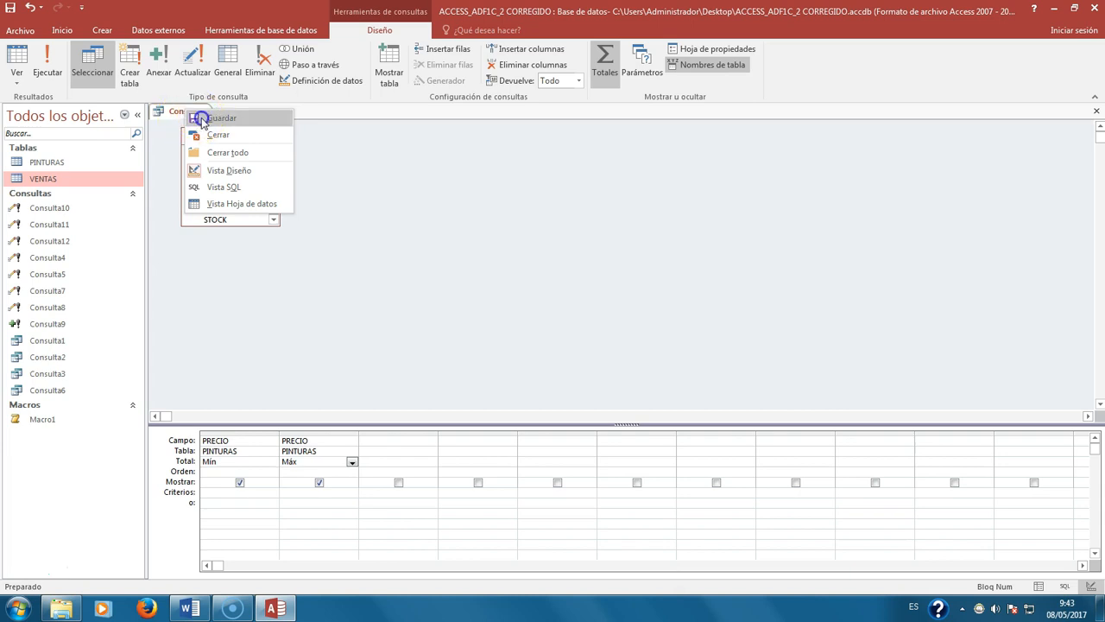
{"action": "left_click", "coordinate": [210, 117]}
{"action": "left_click", "coordinate": [556, 236]}
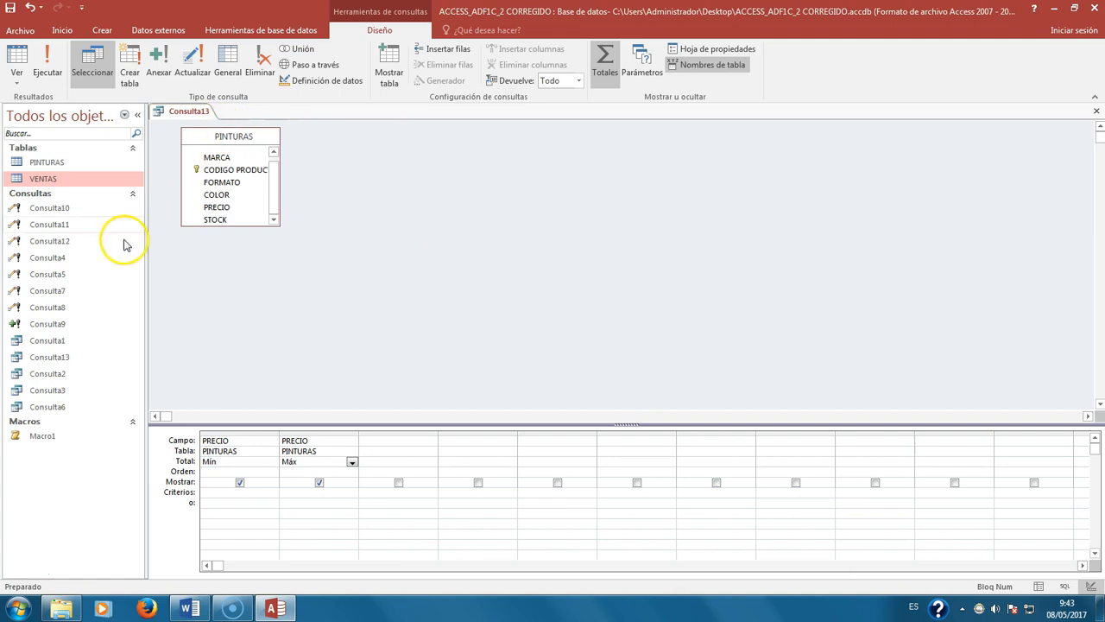
{"action": "double_click", "coordinate": [69, 356]}
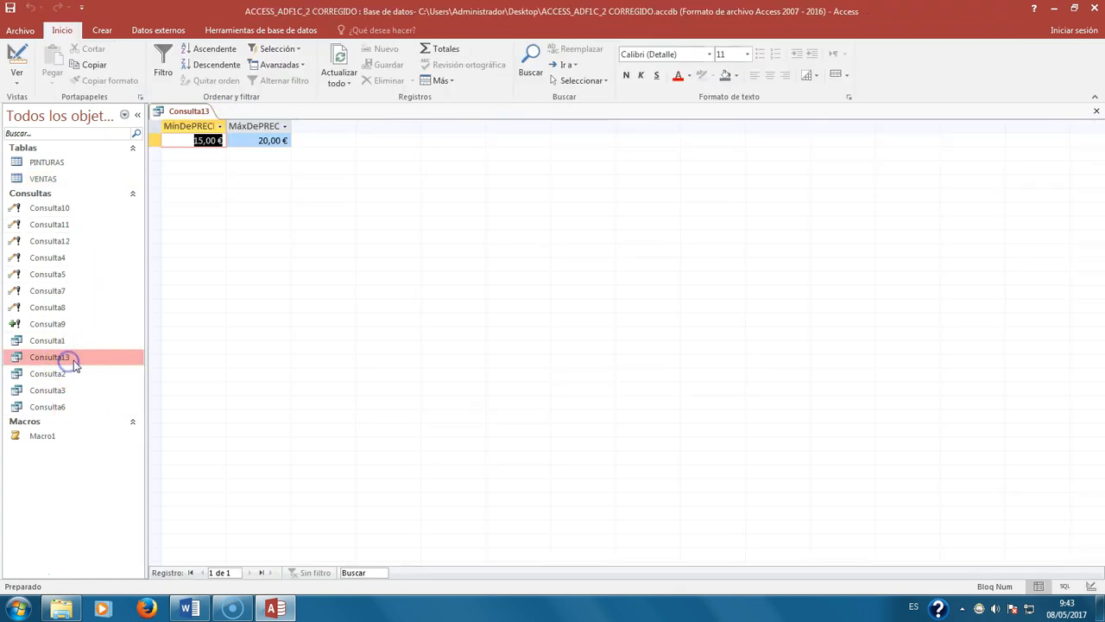
Step: Widen the minimum and maximum price columns of the Consulta13 datasheet so their full headings show
{"action": "double_click", "coordinate": [225, 126]}
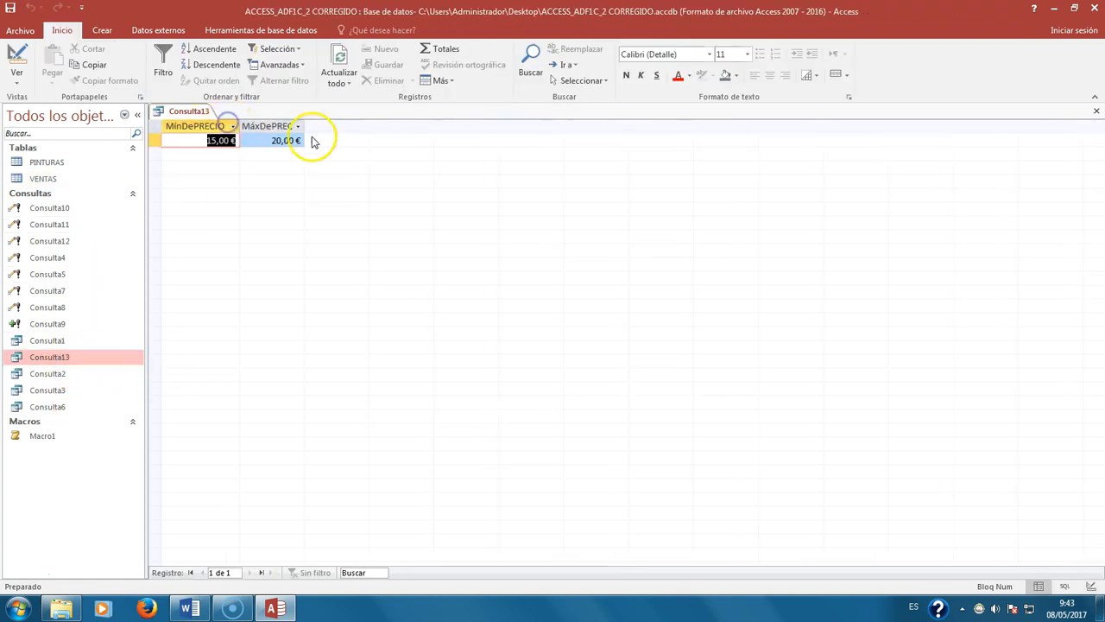
{"action": "left_click", "coordinate": [302, 126]}
{"action": "left_click", "coordinate": [419, 336]}
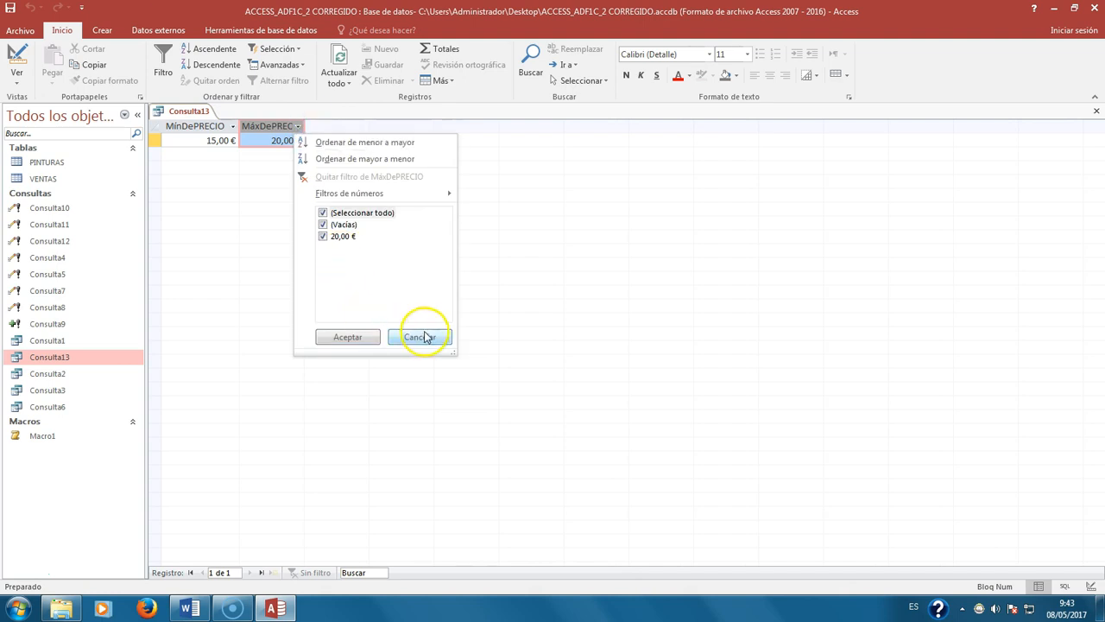
{"action": "left_click_drag", "start_coordinate": [304, 126], "coordinate": [388, 126]}
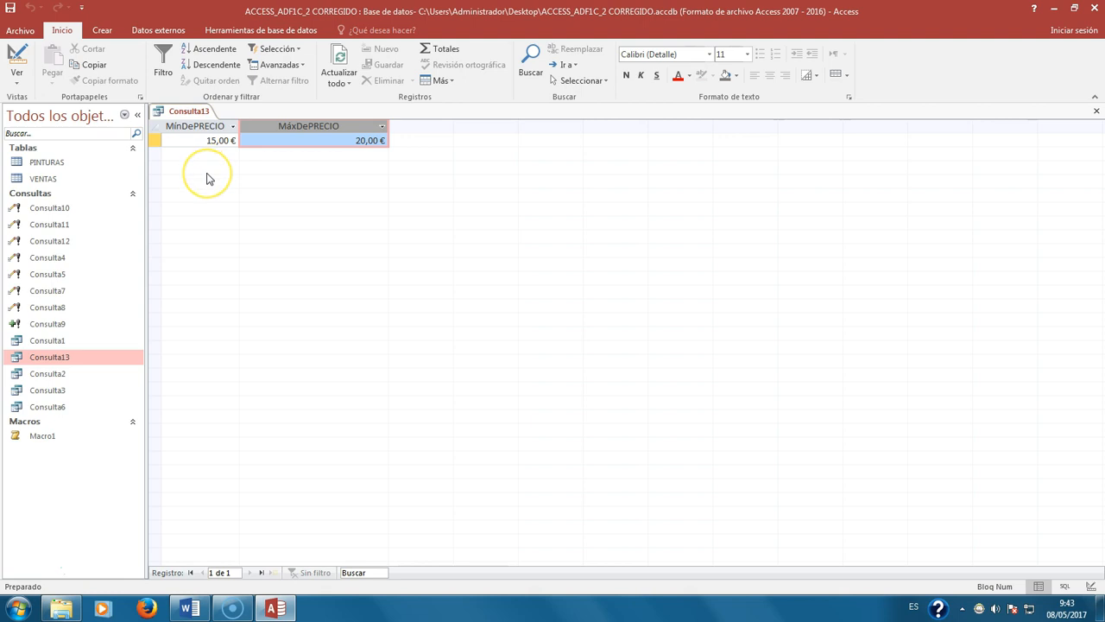
Step: In the design of Consulta13, rename the Mín field as Precio Mínimo: PRECIO and widen its grid column
{"action": "right_click", "coordinate": [192, 113]}
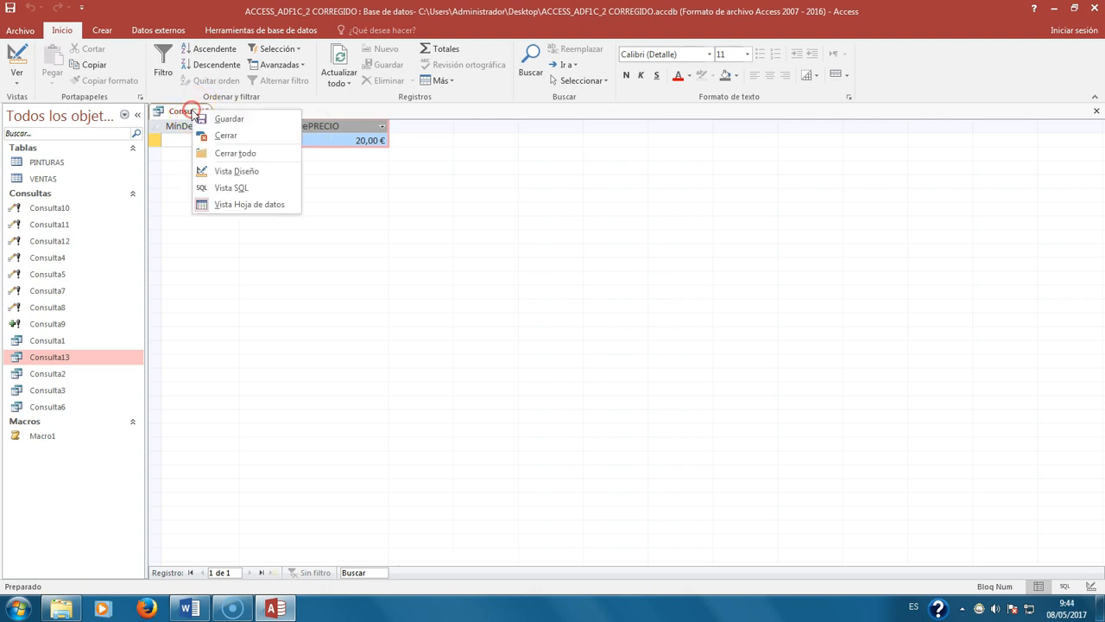
{"action": "left_click", "coordinate": [235, 171]}
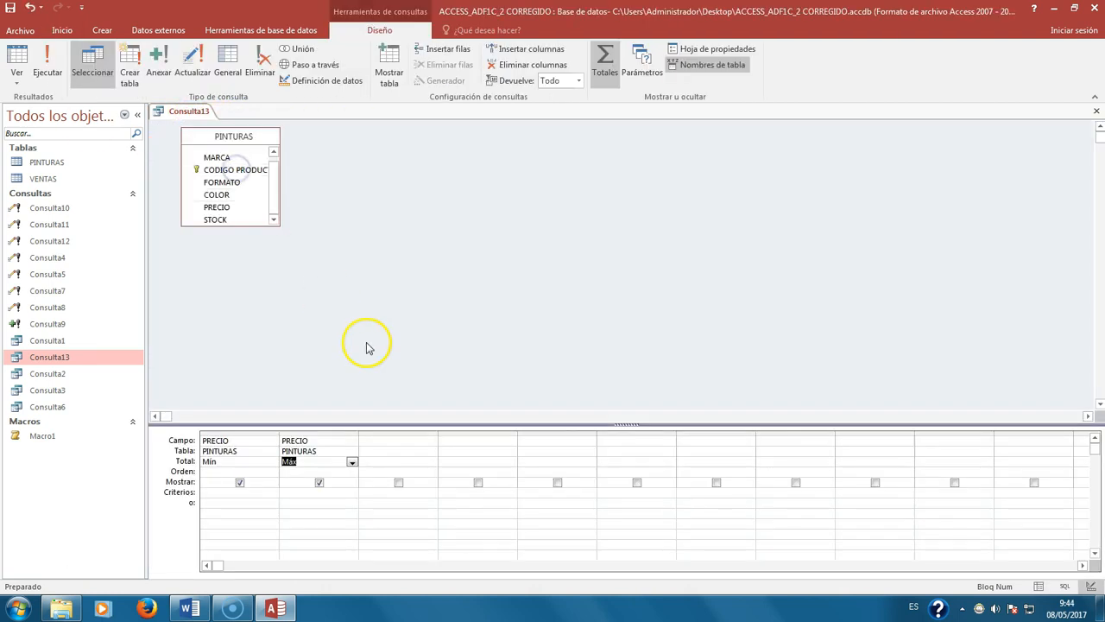
{"action": "left_click", "coordinate": [205, 441]}
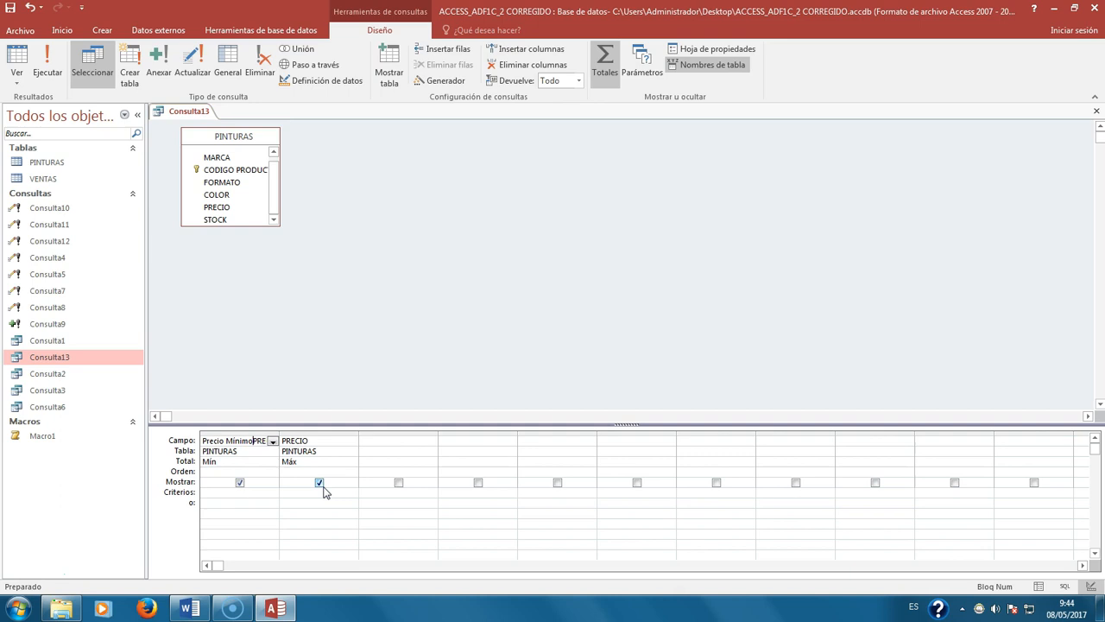
{"action": "left_click_drag", "start_coordinate": [279, 434], "coordinate": [382, 424]}
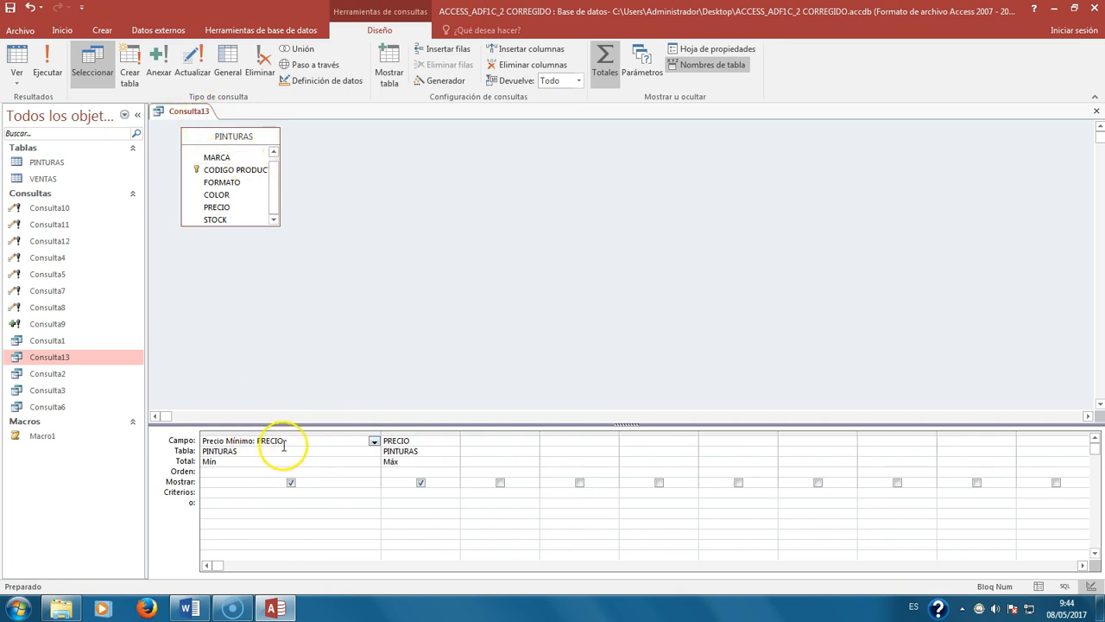
Step: Save and close Consulta13, and reopen its datasheet to check the new minimum price heading
{"action": "right_click", "coordinate": [203, 110]}
{"action": "left_click", "coordinate": [222, 121]}
{"action": "right_click", "coordinate": [193, 113]}
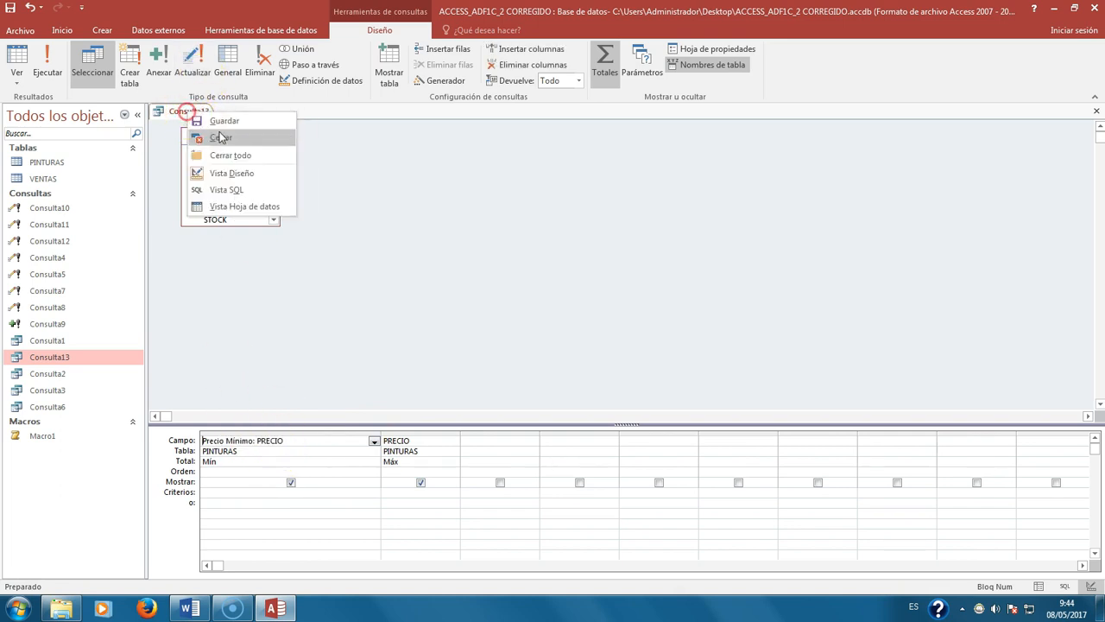
{"action": "left_click", "coordinate": [216, 136]}
{"action": "double_click", "coordinate": [68, 361]}
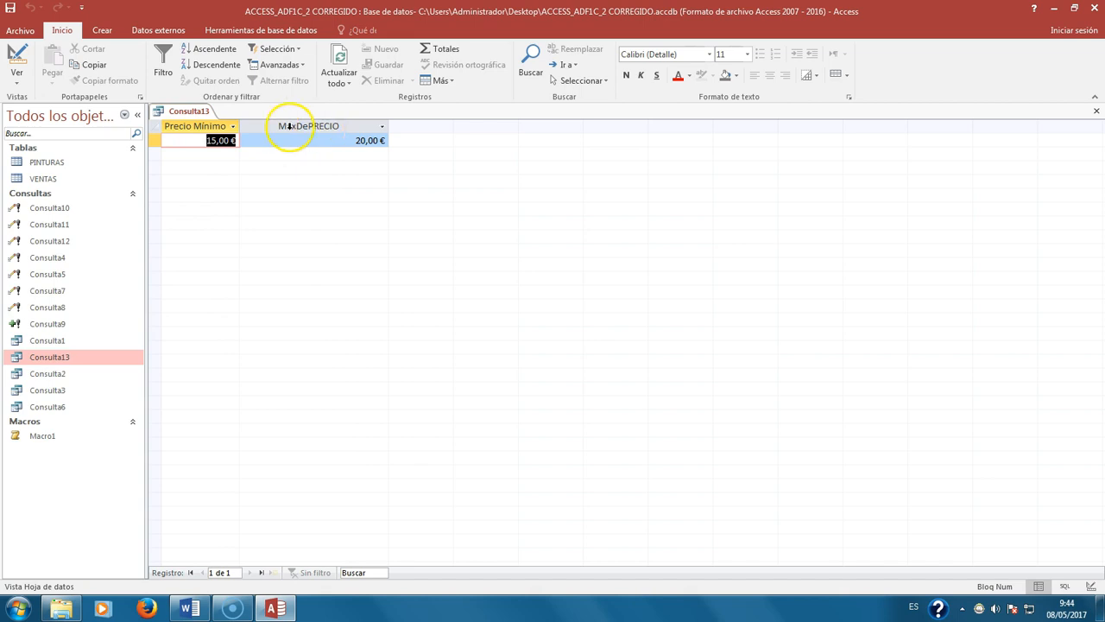
Step: In the design of Consulta13, rename the Máx field as Precio Máximo: PRECIO and widen its grid column
{"action": "left_click", "coordinate": [69, 360]}
{"action": "left_click", "coordinate": [112, 387]}
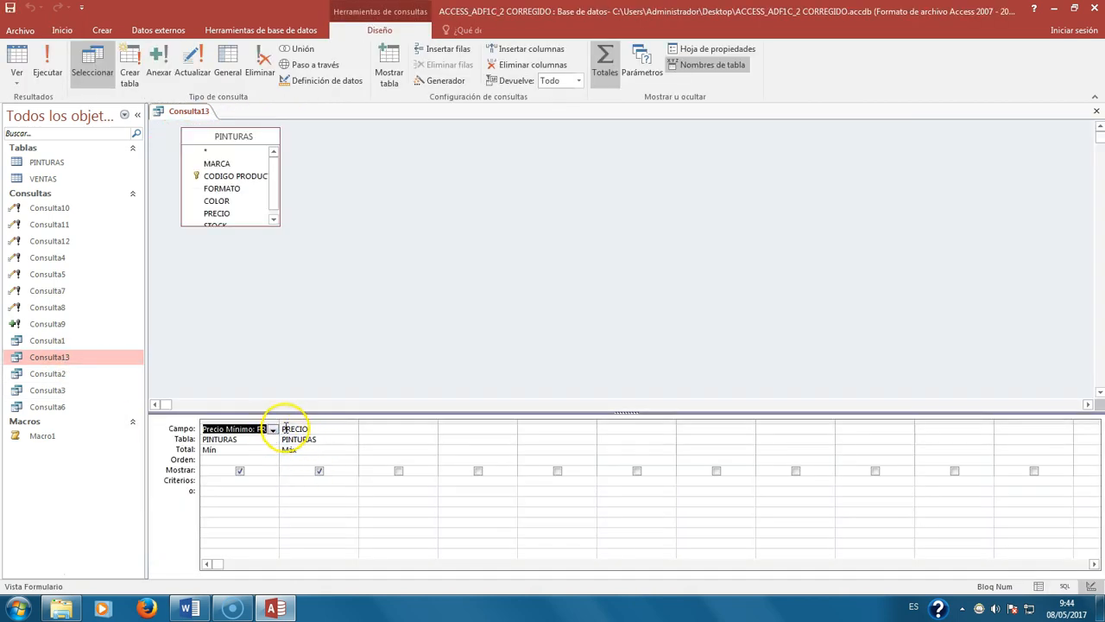
{"action": "left_click", "coordinate": [286, 428]}
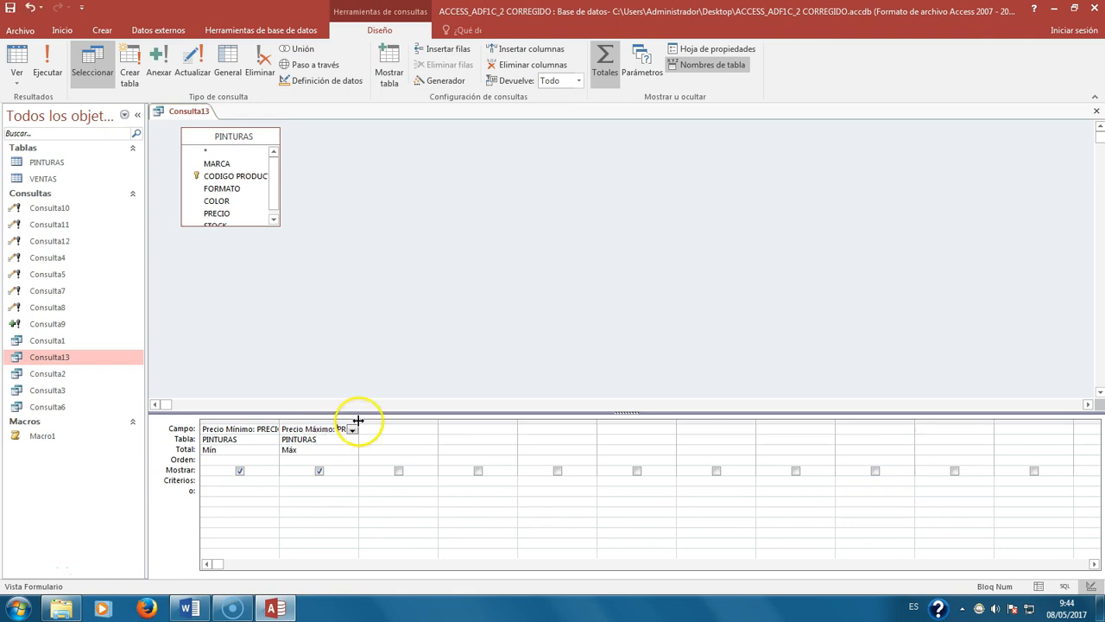
{"action": "left_click_drag", "start_coordinate": [358, 421], "coordinate": [499, 420]}
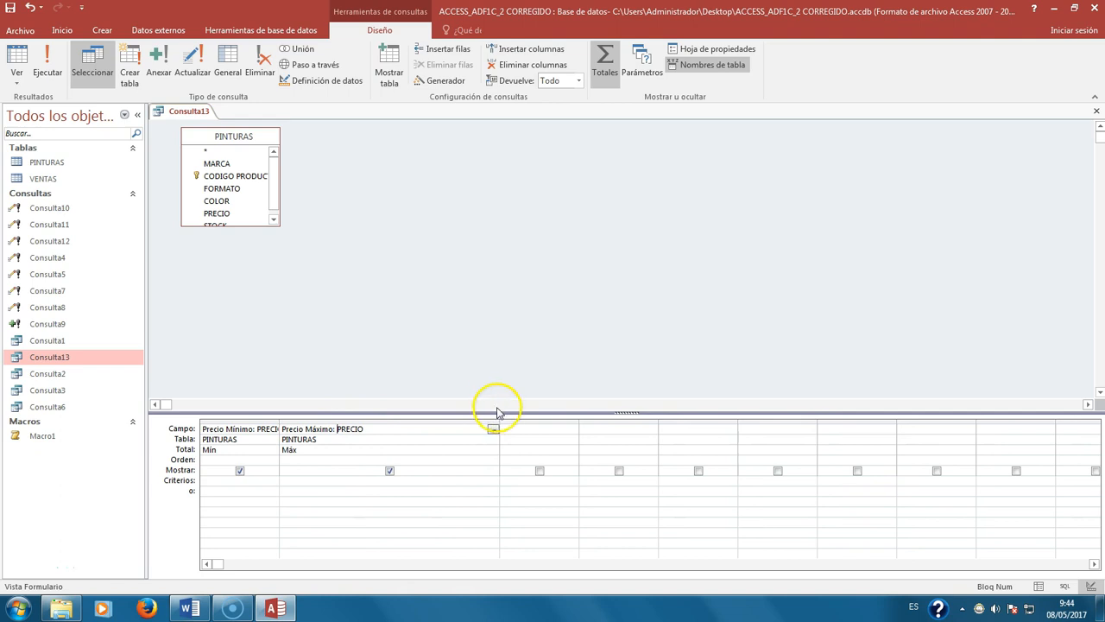
Step: Run Consulta13 to check both renamed price columns, and close it with its design changes saved
{"action": "left_click", "coordinate": [48, 65]}
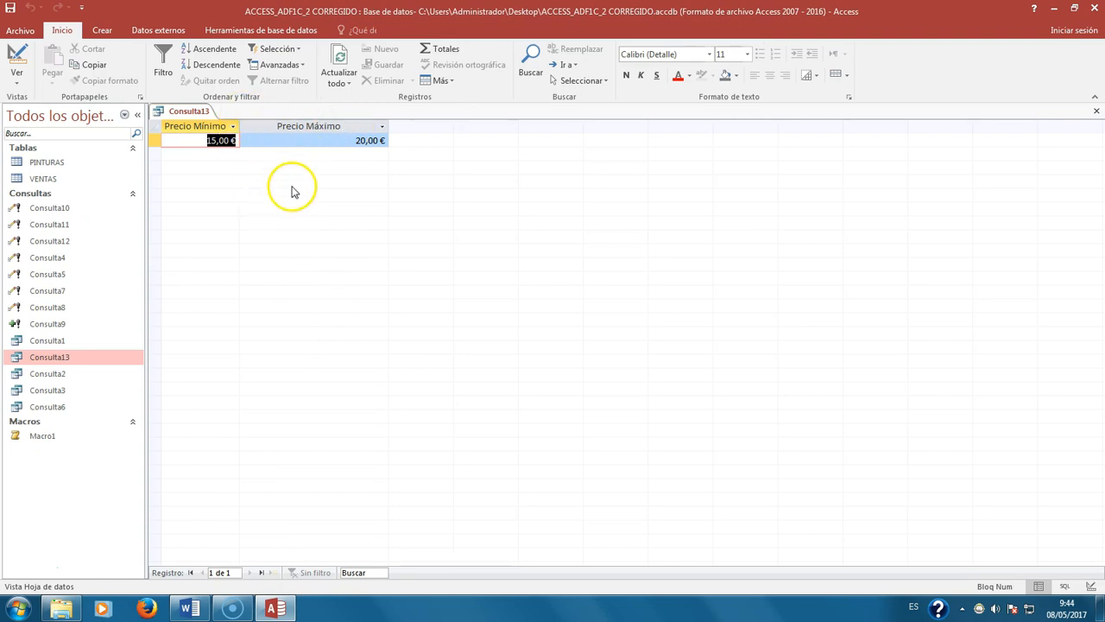
{"action": "right_click", "coordinate": [184, 110]}
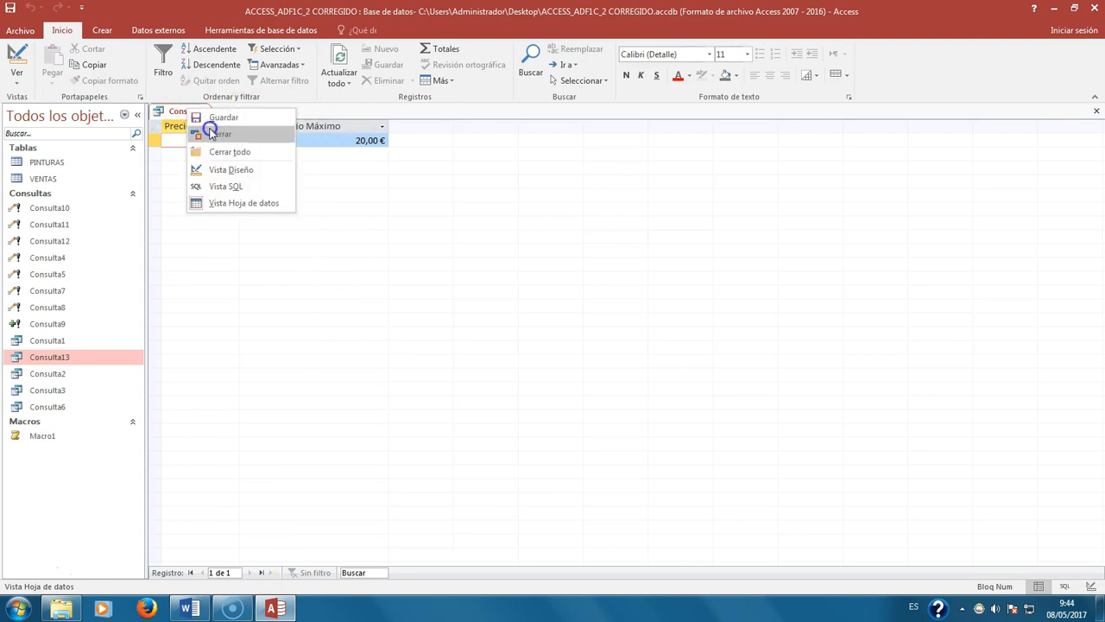
{"action": "left_click", "coordinate": [211, 134]}
{"action": "left_click", "coordinate": [501, 342]}
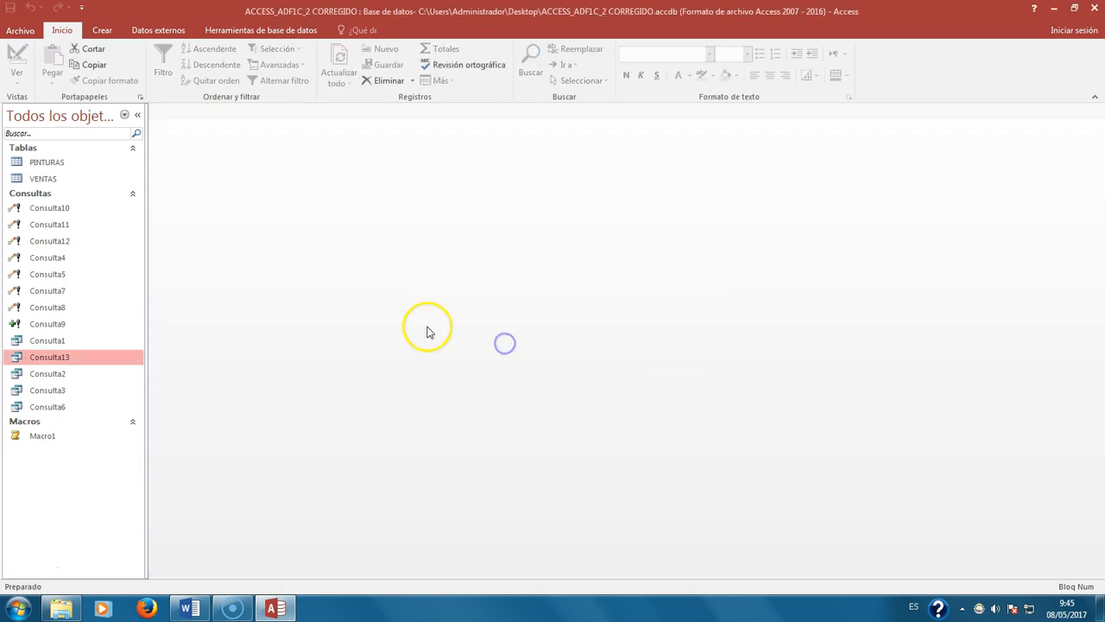
Step: Open Consulta13 in design view and widen the Precio Mínimo and Precio Máximo grid columns
{"action": "right_click", "coordinate": [68, 355]}
{"action": "left_click", "coordinate": [95, 377]}
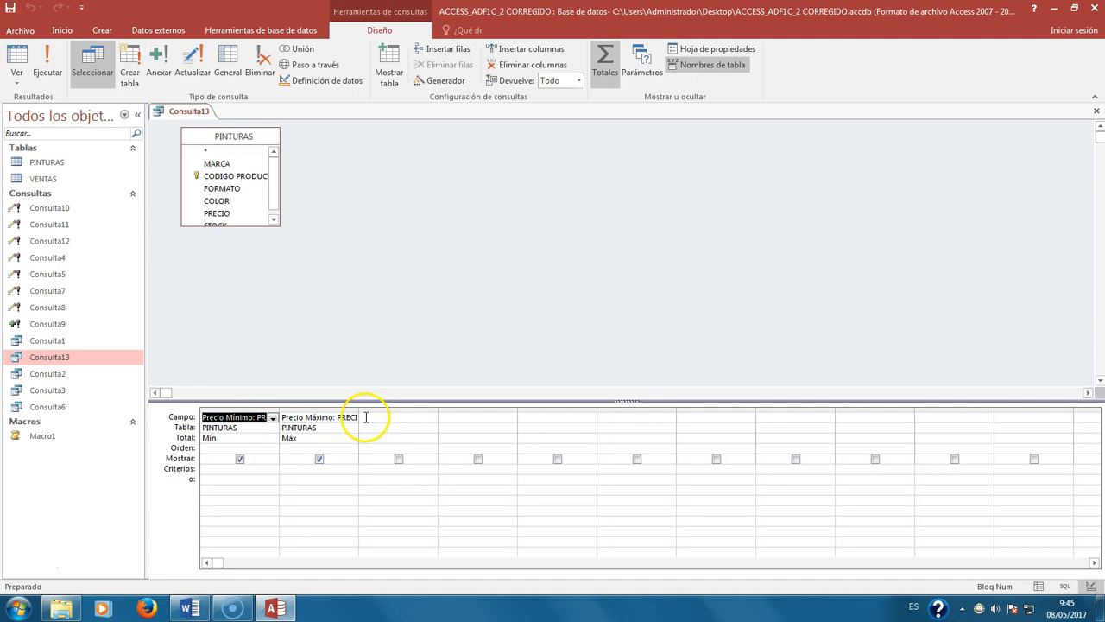
{"action": "left_click_drag", "start_coordinate": [359, 415], "coordinate": [432, 412]}
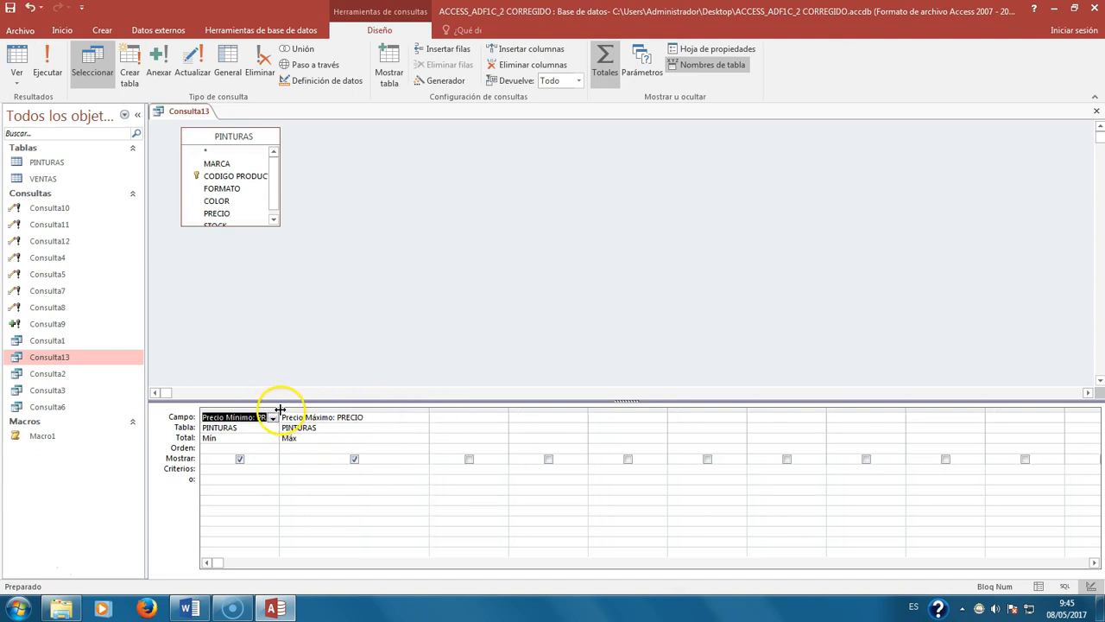
{"action": "left_click_drag", "start_coordinate": [280, 409], "coordinate": [343, 408]}
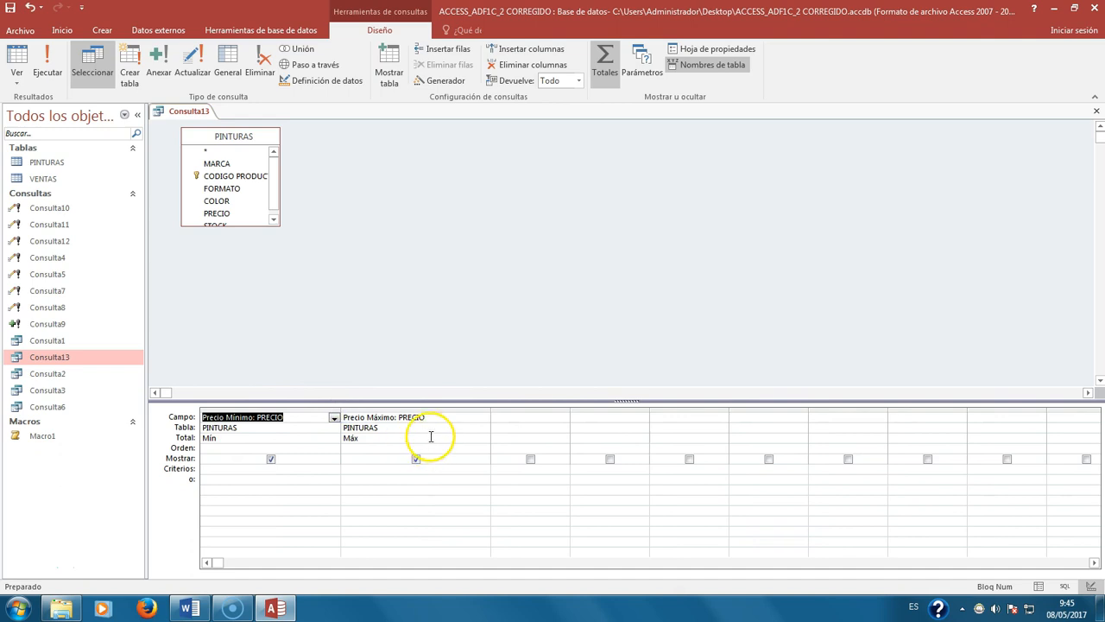
Step: Add the calculated field total Inversion: [Precio]*[Stock] in the third grid column, enlarge the PINTURAS field list, and make the new field shown
{"action": "left_click", "coordinate": [499, 417]}
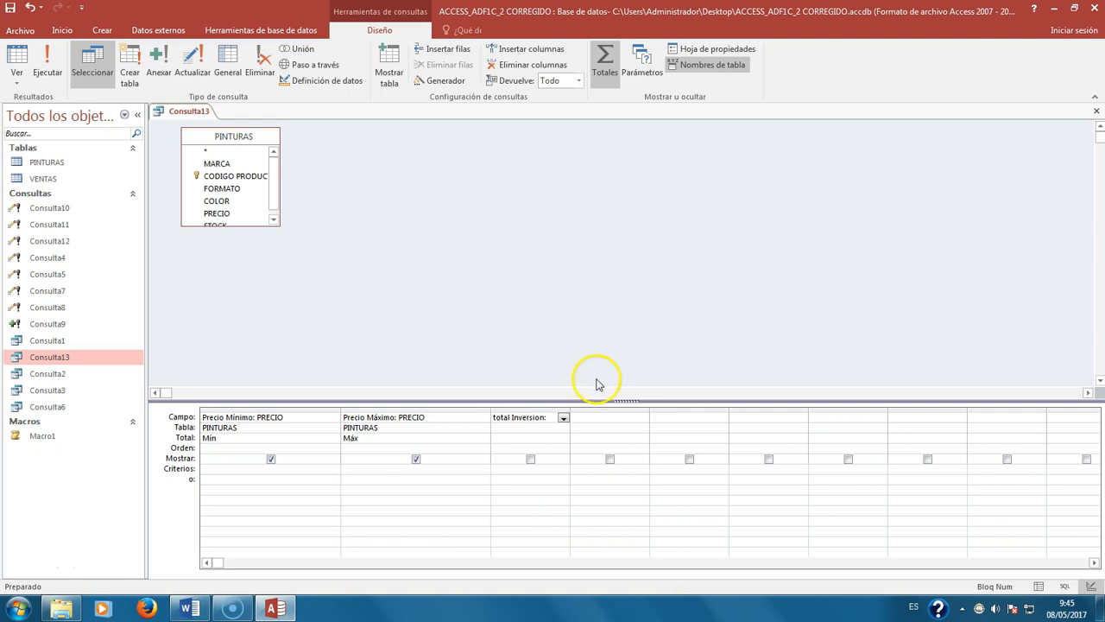
{"action": "left_click_drag", "start_coordinate": [570, 411], "coordinate": [702, 412]}
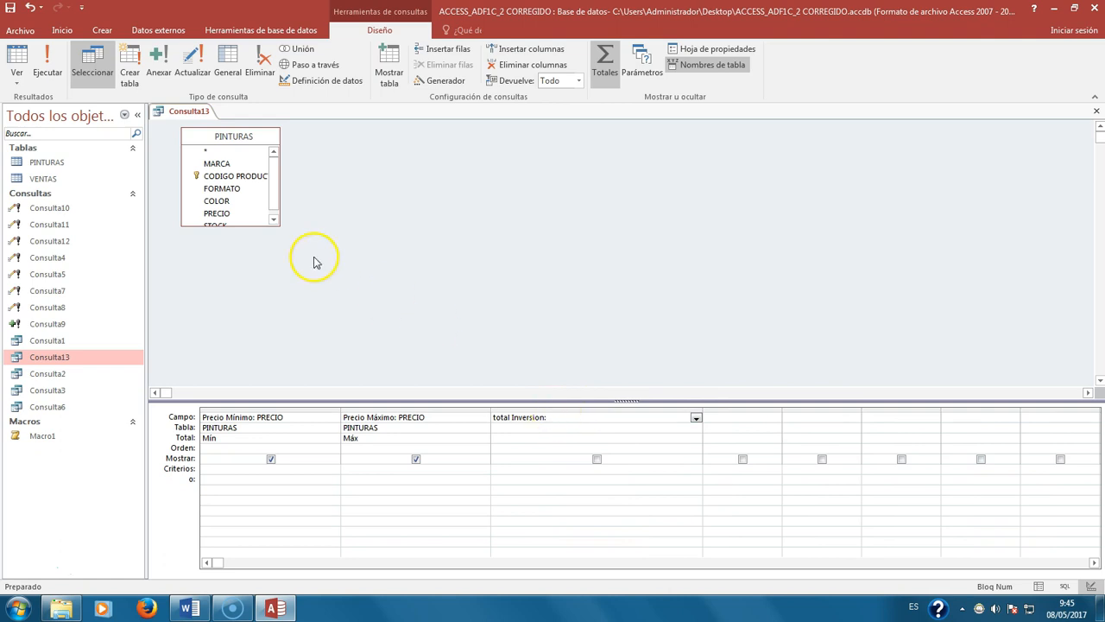
{"action": "left_click_drag", "start_coordinate": [276, 226], "coordinate": [313, 270]}
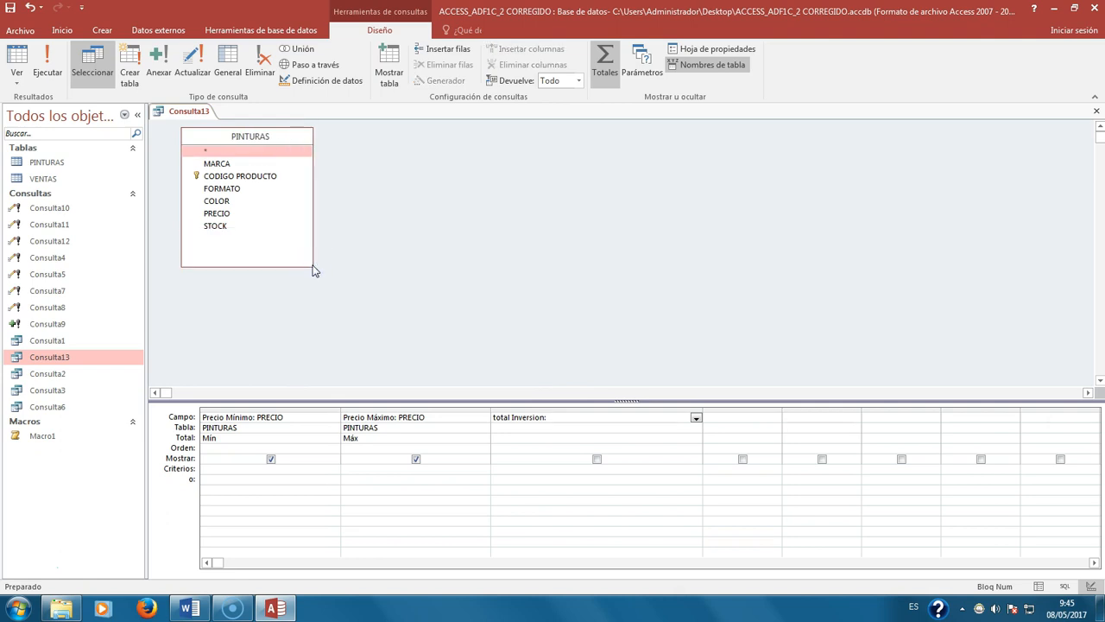
{"action": "left_click", "coordinate": [579, 420]}
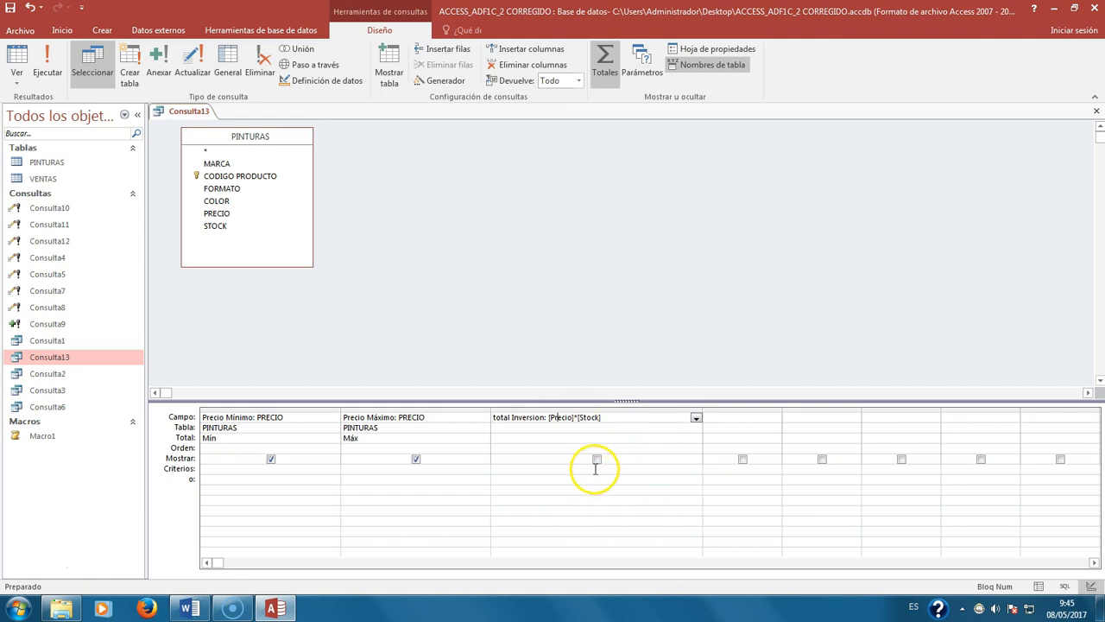
{"action": "left_click", "coordinate": [598, 460]}
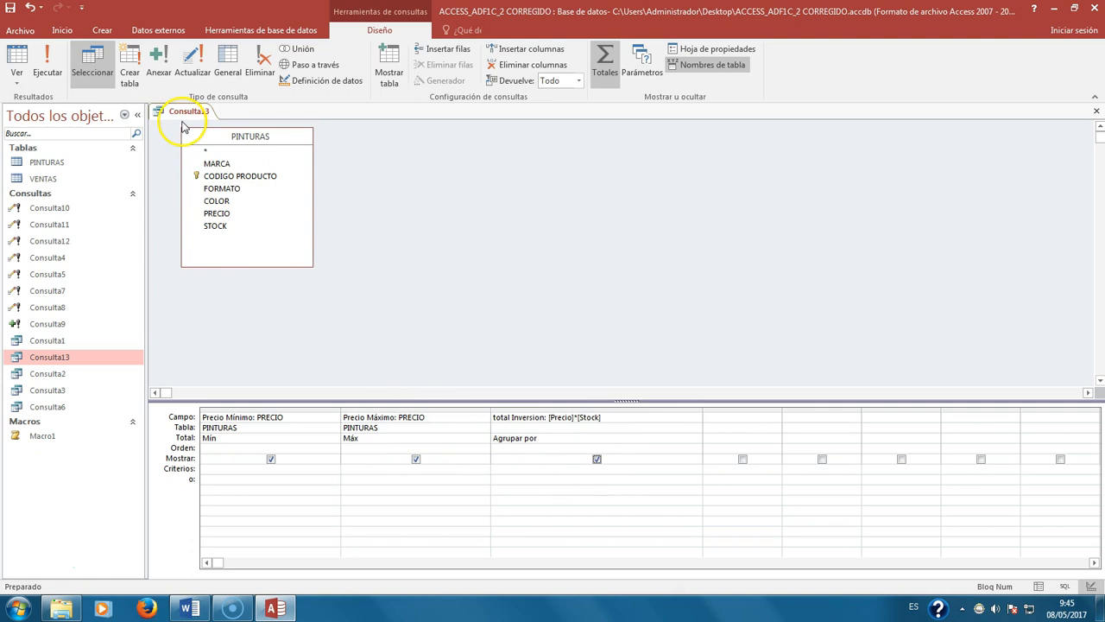
Step: Run Consulta13, widen the total Inversion datasheet column, and close the query with its changes saved
{"action": "left_click", "coordinate": [48, 69]}
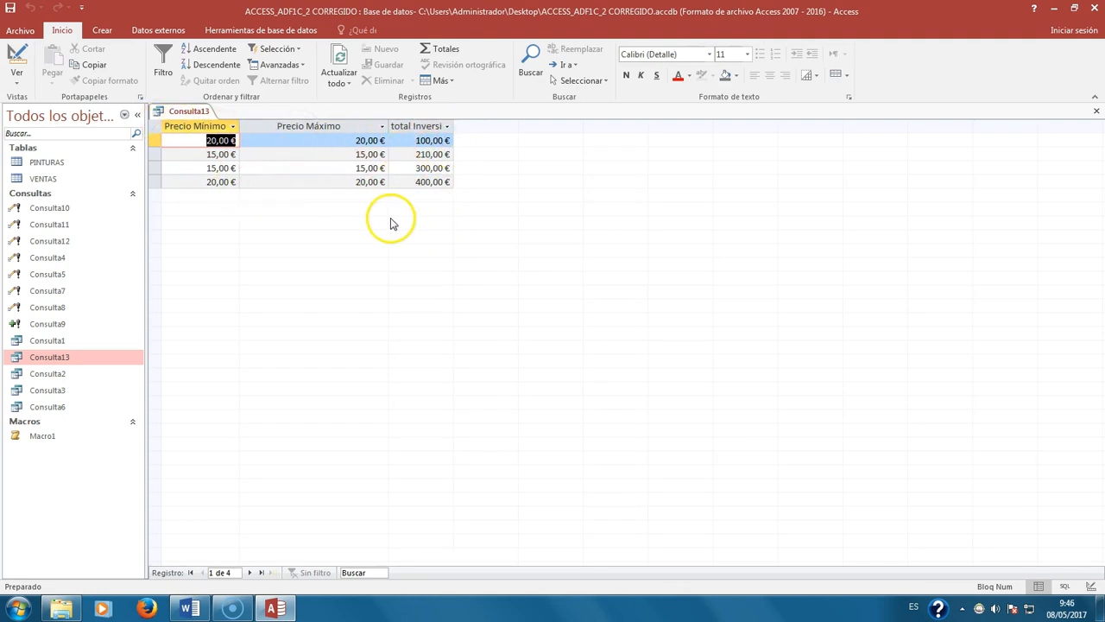
{"action": "left_click_drag", "start_coordinate": [452, 125], "coordinate": [509, 126]}
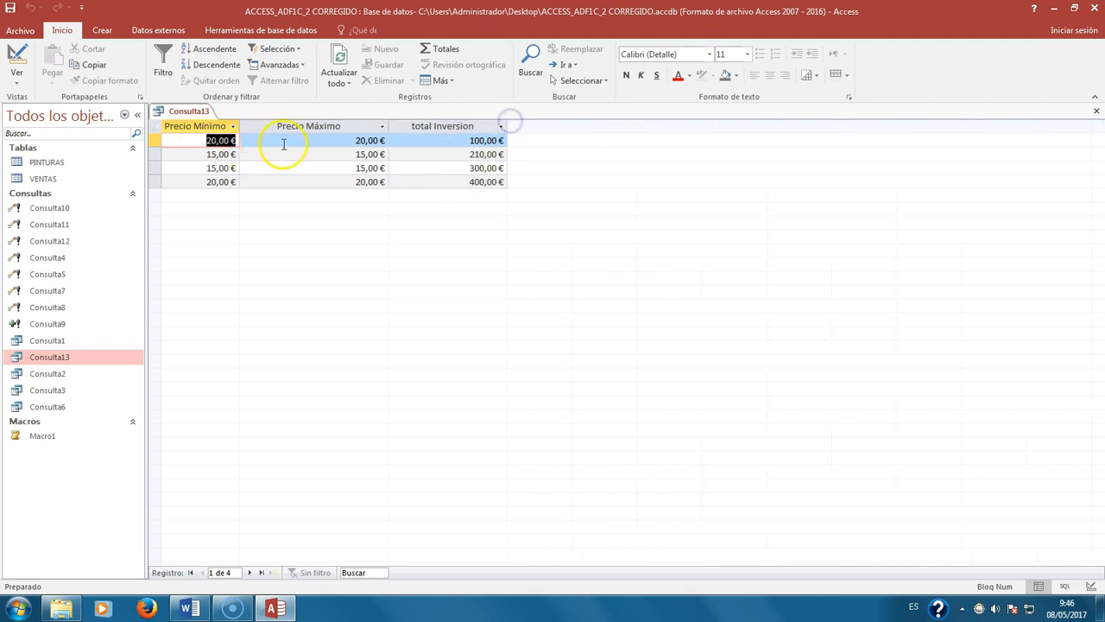
{"action": "right_click", "coordinate": [181, 113]}
{"action": "left_click", "coordinate": [212, 139]}
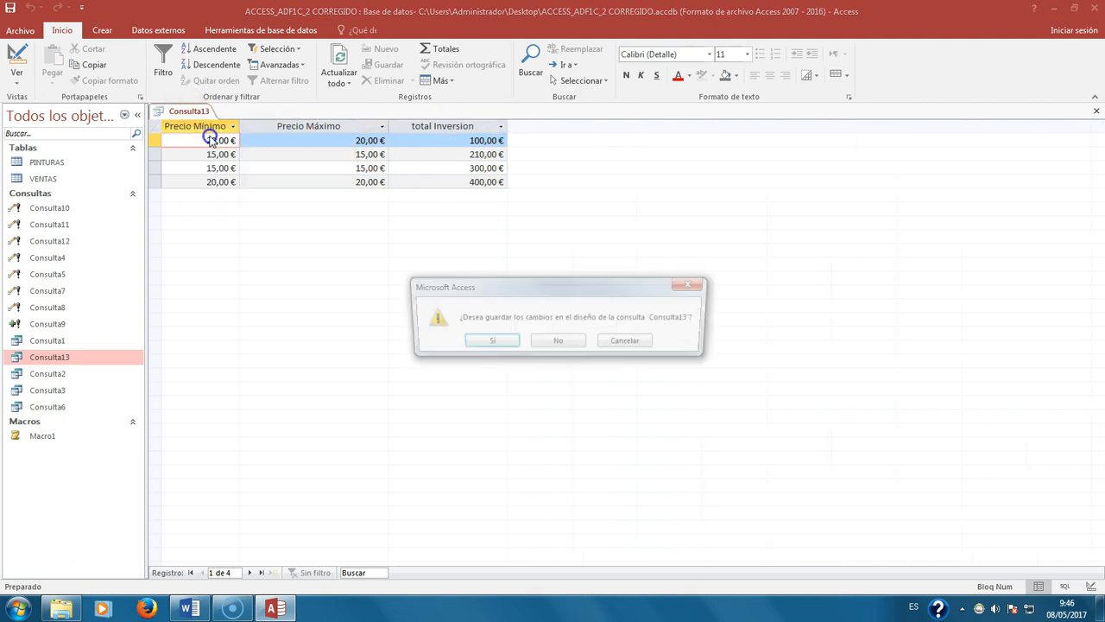
{"action": "left_click", "coordinate": [483, 342]}
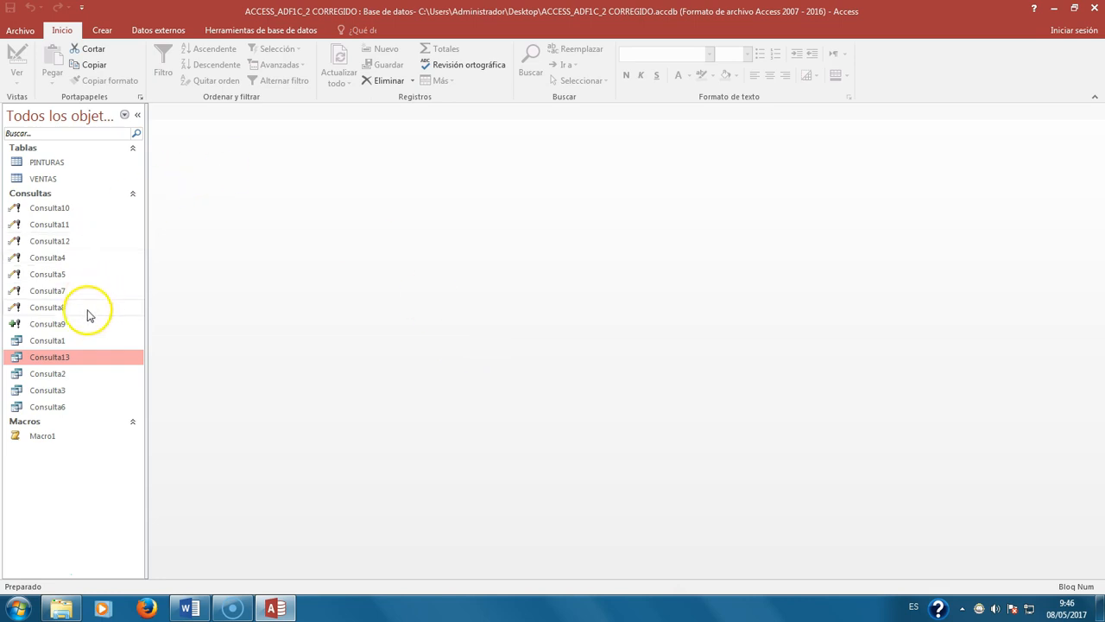
Step: Delete the Precio Mínimo and Precio Máximo columns from the design grid of Consulta13
{"action": "right_click", "coordinate": [66, 358]}
{"action": "left_click", "coordinate": [129, 391]}
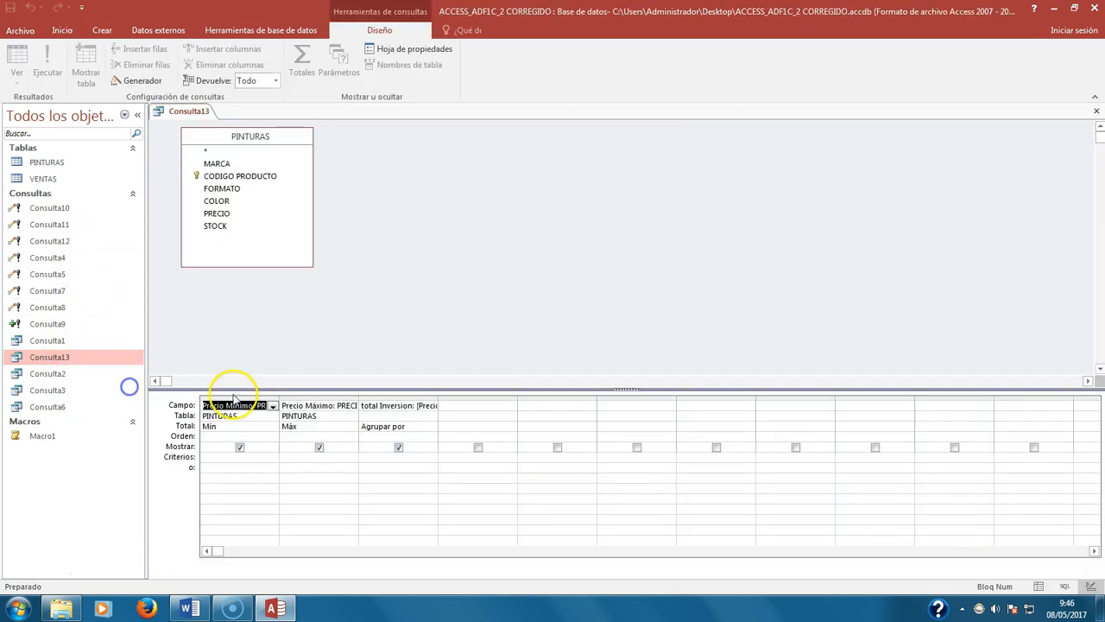
{"action": "left_click_drag", "start_coordinate": [240, 398], "coordinate": [312, 400]}
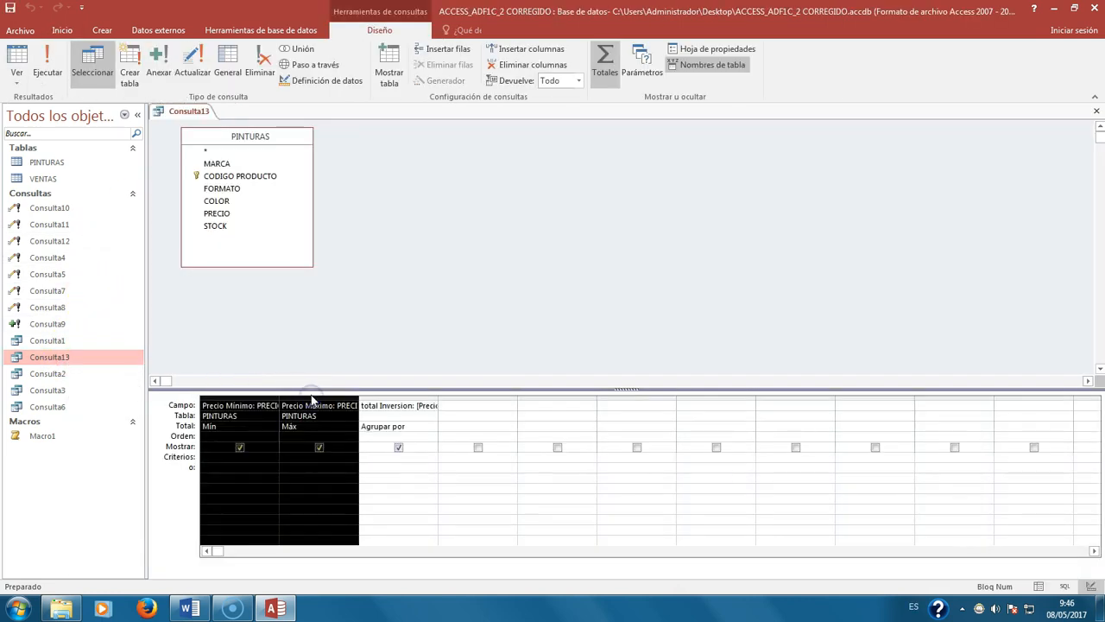
{"action": "key", "text": "Delete"}
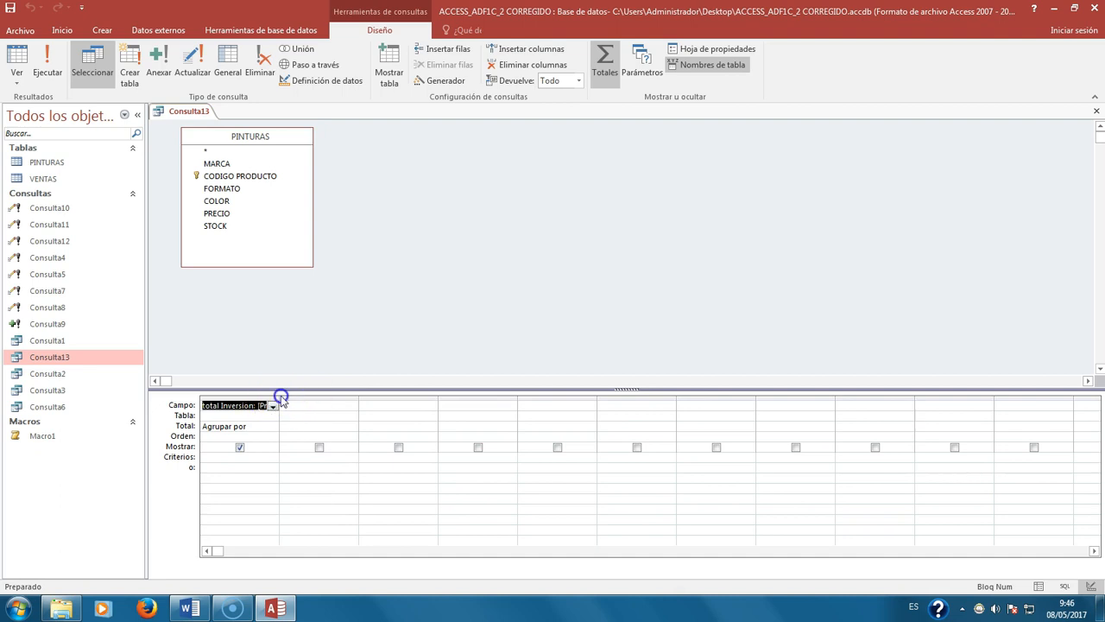
Step: Widen the total Inversion grid column and set its Total function to Suma
{"action": "left_click_drag", "start_coordinate": [280, 399], "coordinate": [395, 397]}
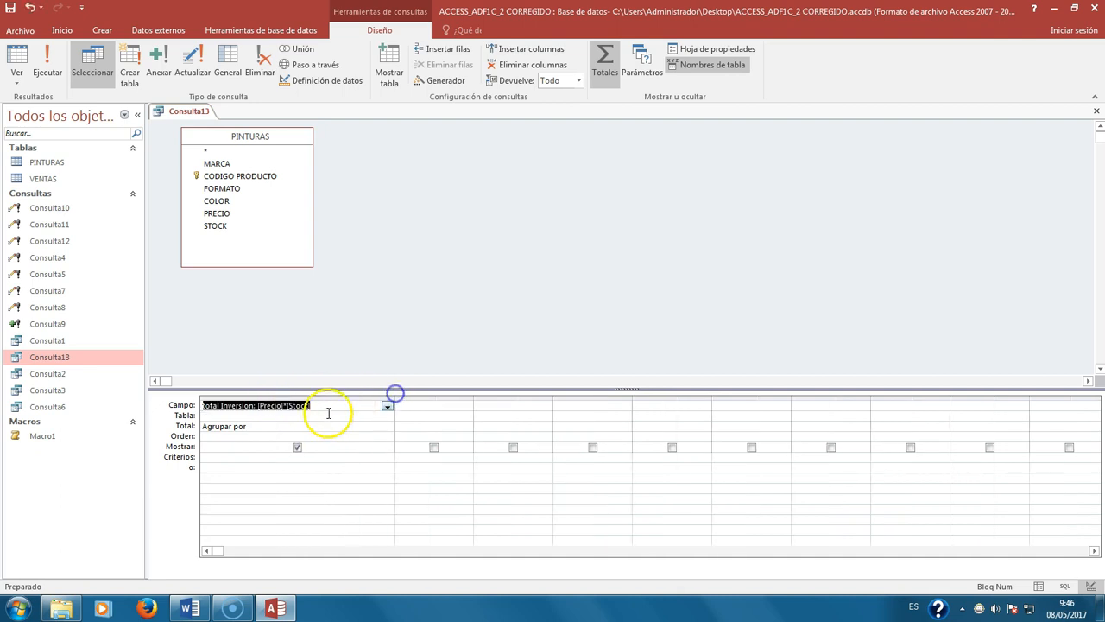
{"action": "left_click", "coordinate": [234, 426]}
{"action": "left_click", "coordinate": [387, 427]}
{"action": "left_click", "coordinate": [315, 446]}
{"action": "left_click", "coordinate": [401, 331]}
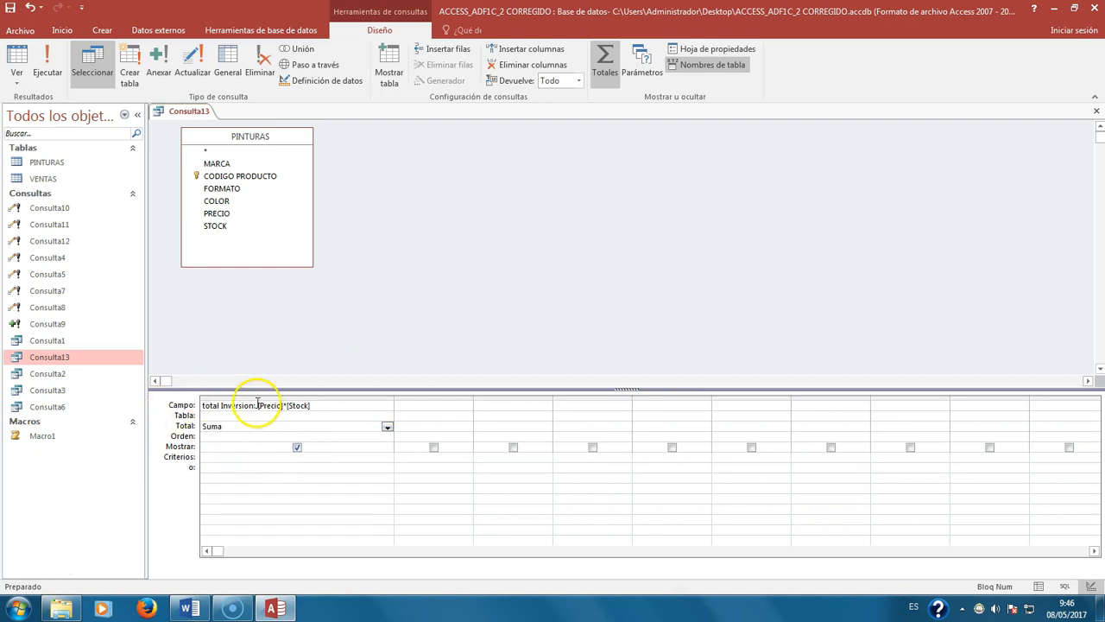
Step: Open the PINTURAS table to review the PRECIO and STOCK values, and close it again
{"action": "double_click", "coordinate": [80, 162]}
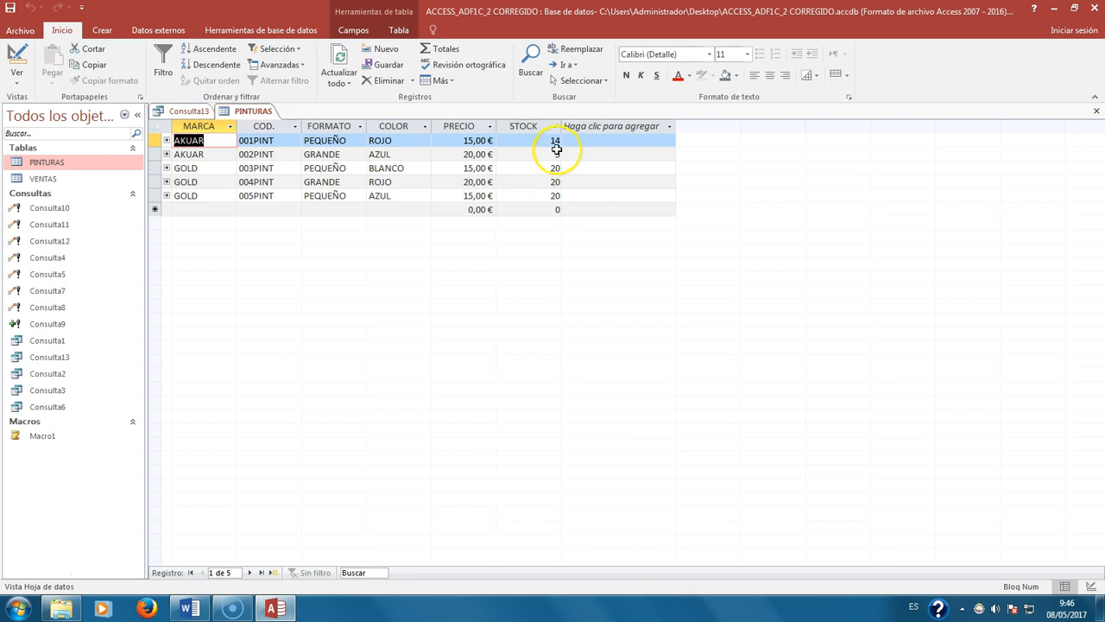
{"action": "right_click", "coordinate": [253, 113]}
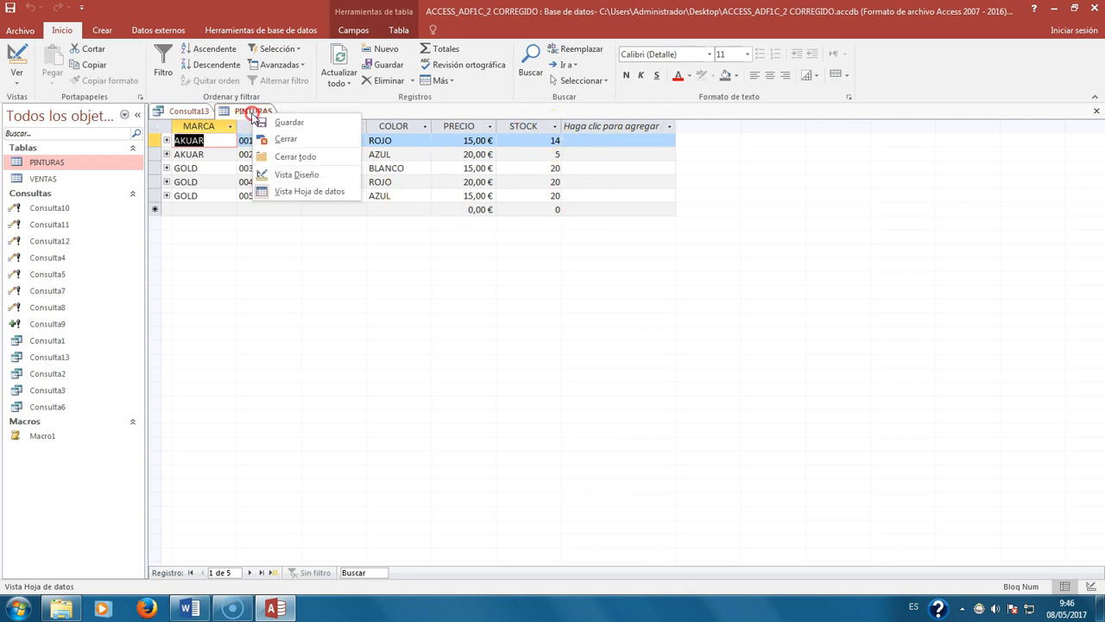
{"action": "left_click", "coordinate": [274, 139]}
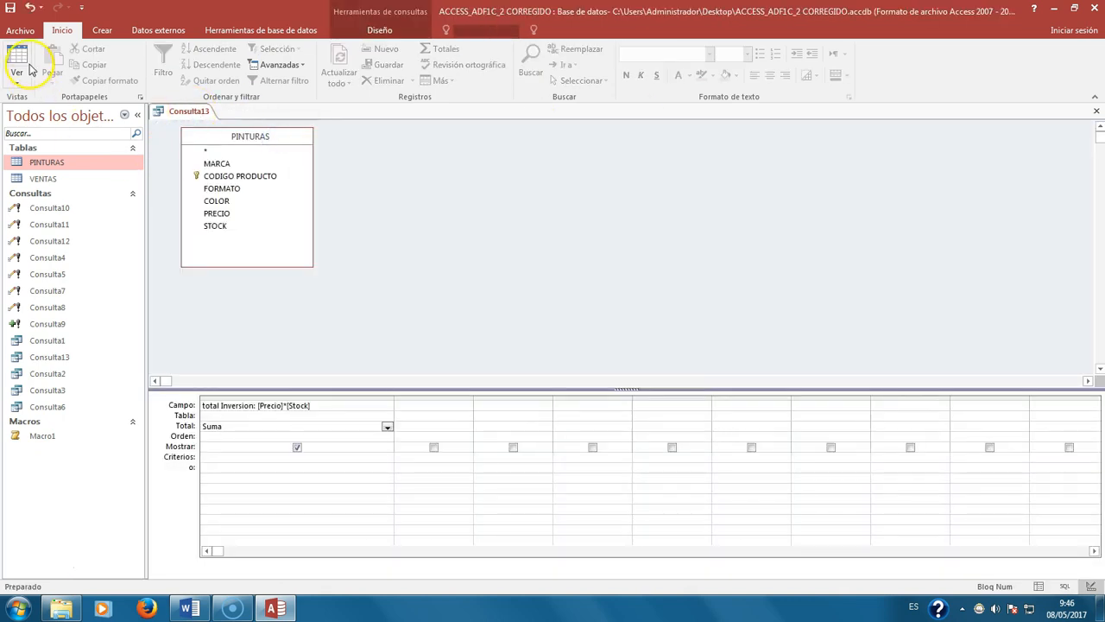
Step: Close Consulta13 with its changes saved, run it, and widen the total Inversion datasheet column
{"action": "right_click", "coordinate": [190, 113]}
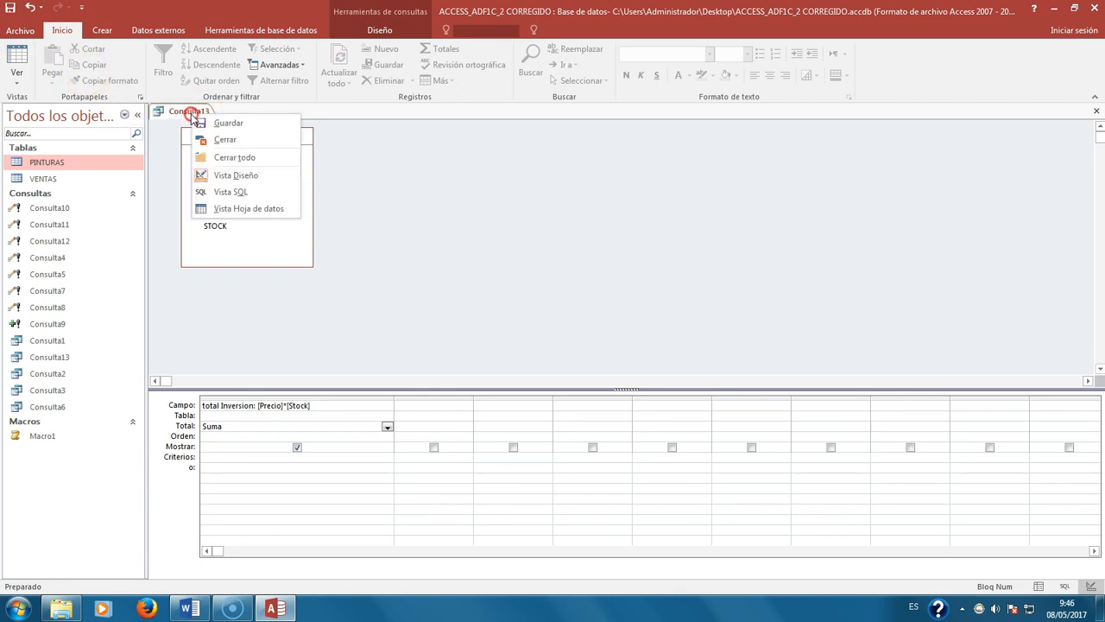
{"action": "left_click", "coordinate": [218, 139]}
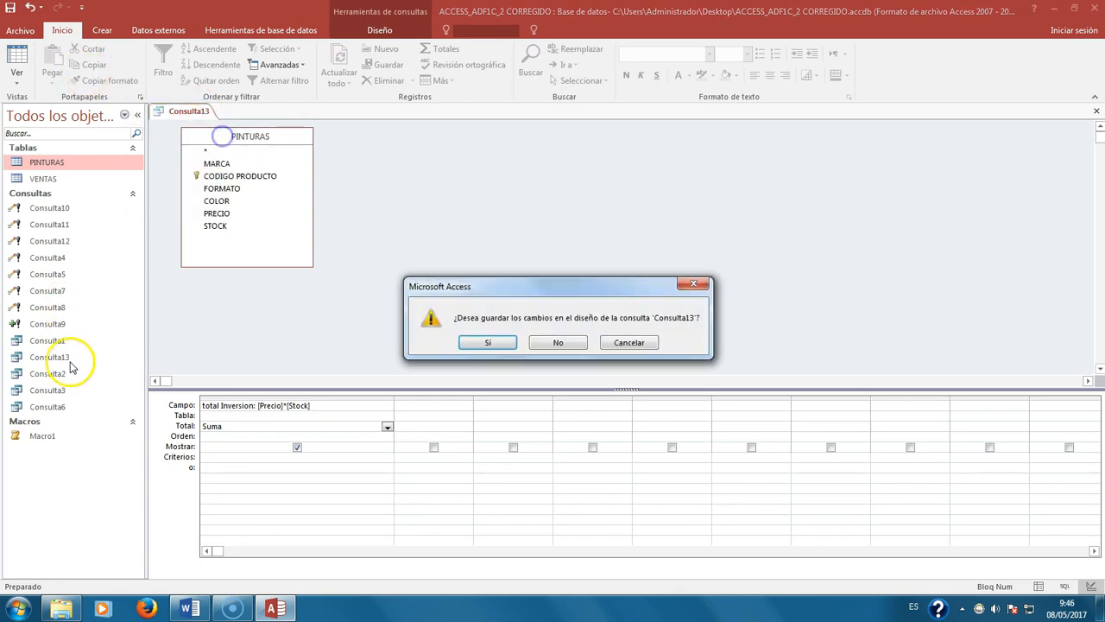
{"action": "left_click", "coordinate": [486, 344]}
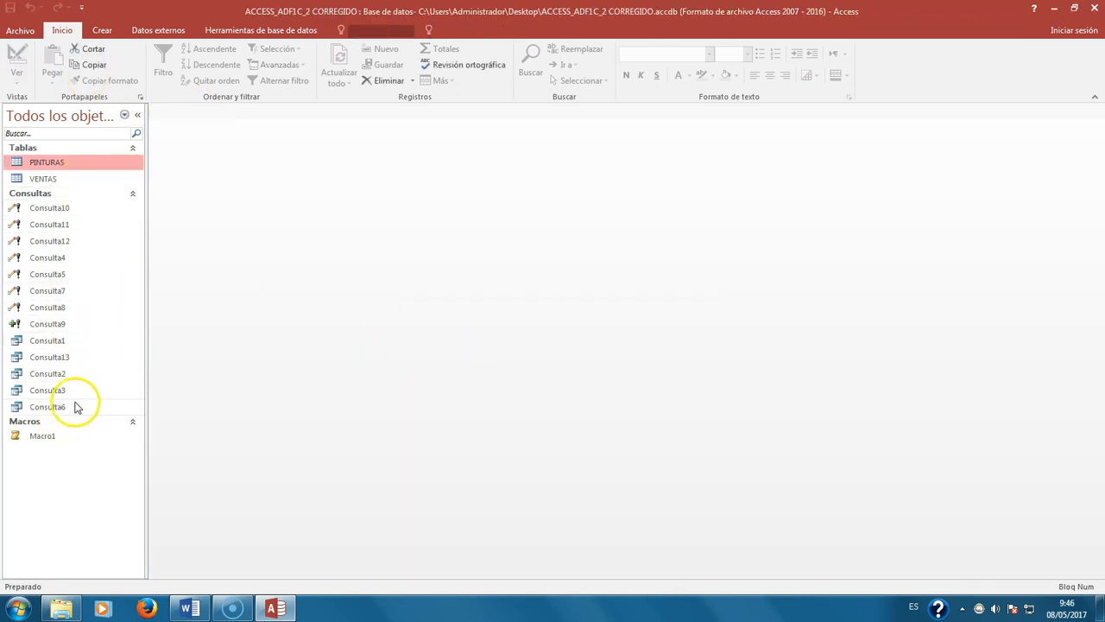
{"action": "double_click", "coordinate": [60, 357]}
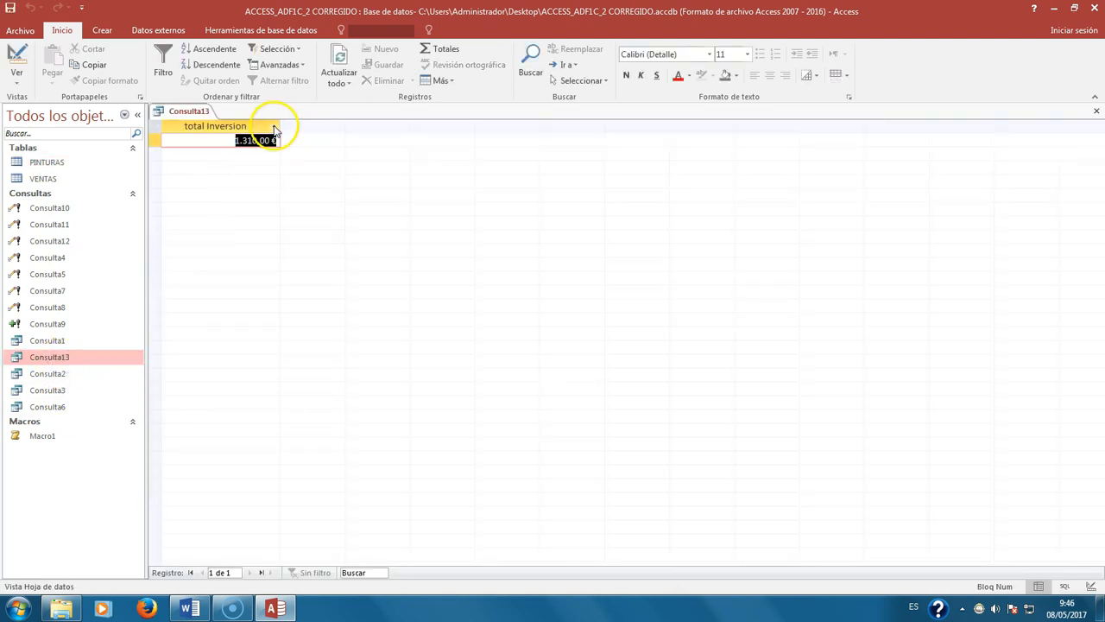
{"action": "left_click_drag", "start_coordinate": [279, 122], "coordinate": [337, 125]}
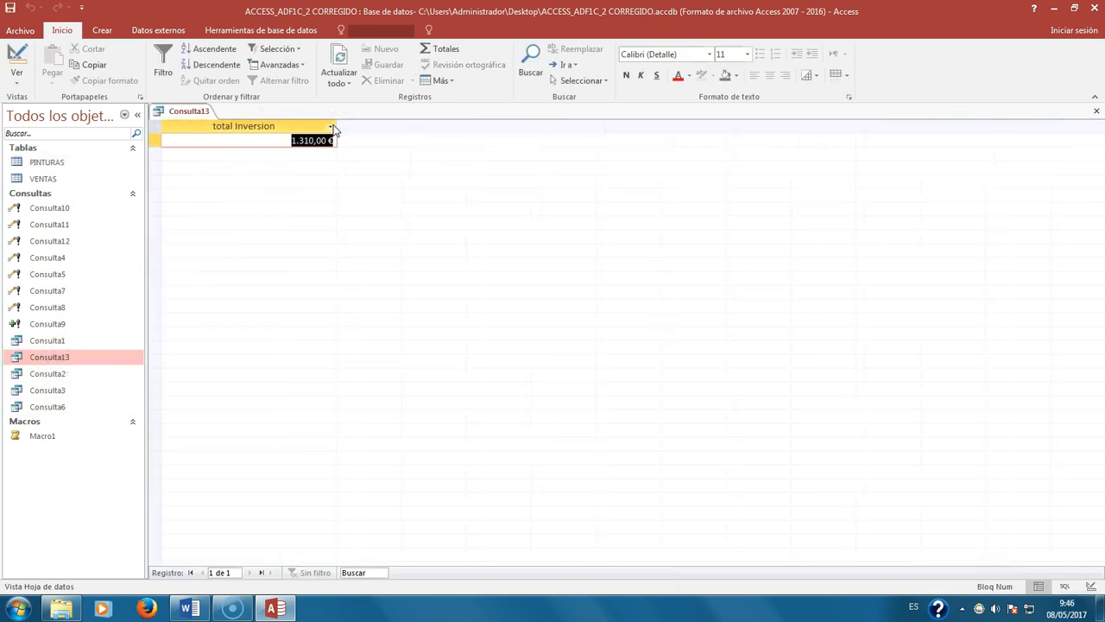
Step: Open the VENTAS and PINTURAS tables to review their records, and close all open objects, saving the changes to Consulta13
{"action": "double_click", "coordinate": [43, 178]}
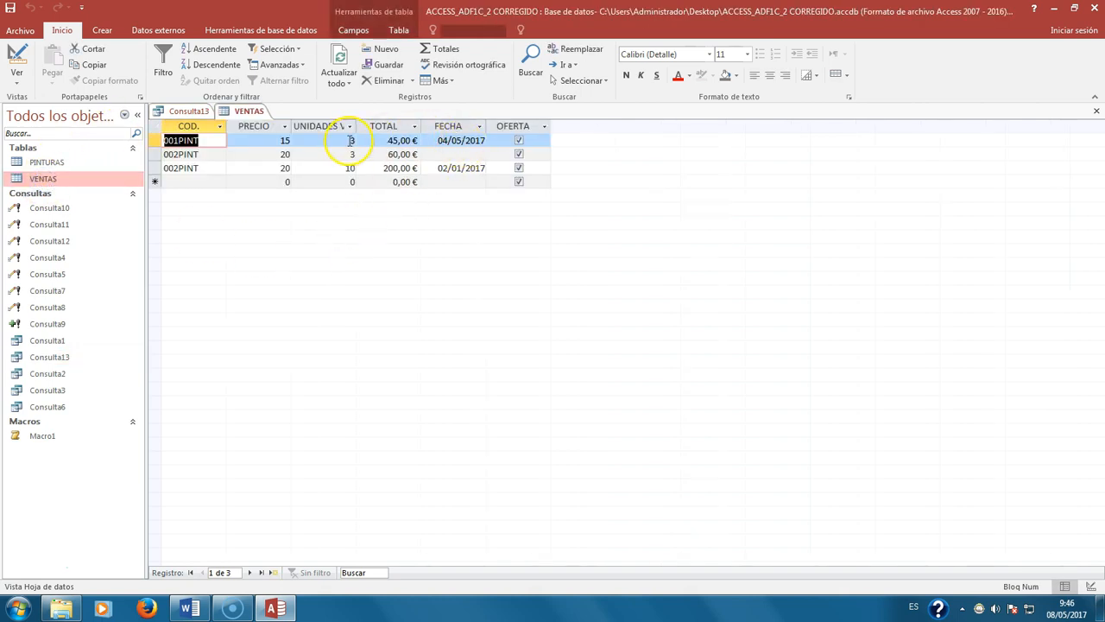
{"action": "double_click", "coordinate": [69, 162]}
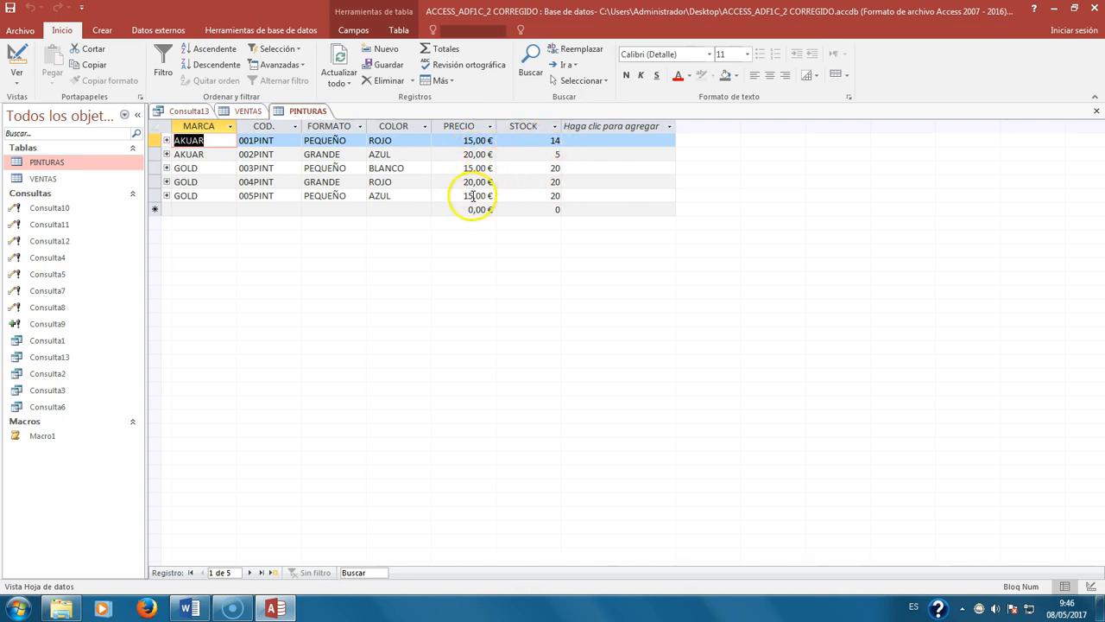
{"action": "right_click", "coordinate": [277, 118]}
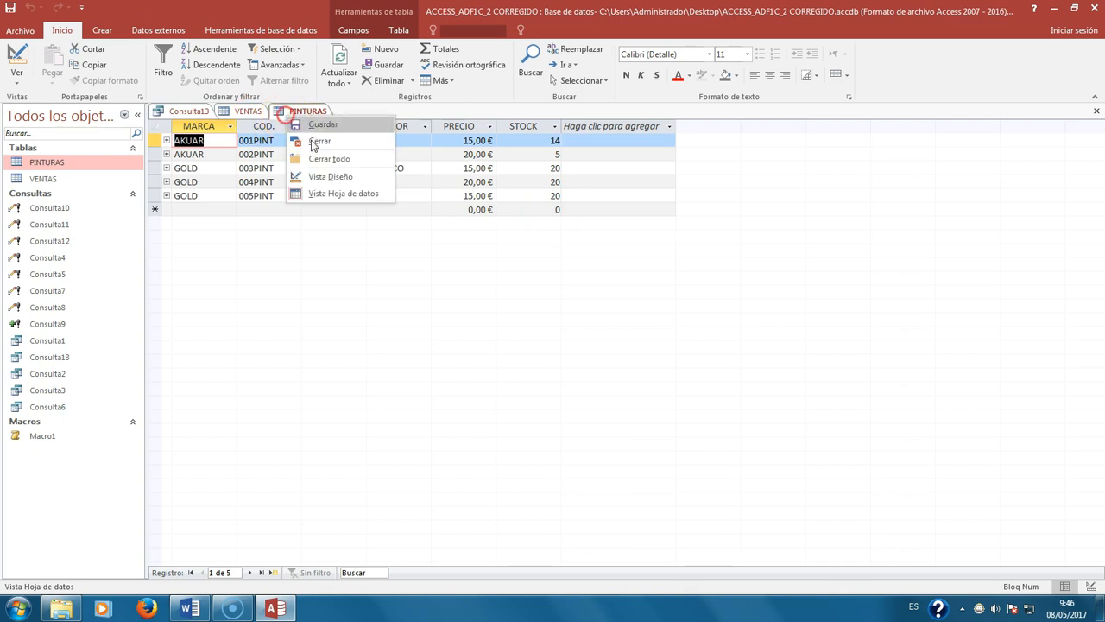
{"action": "left_click", "coordinate": [330, 158]}
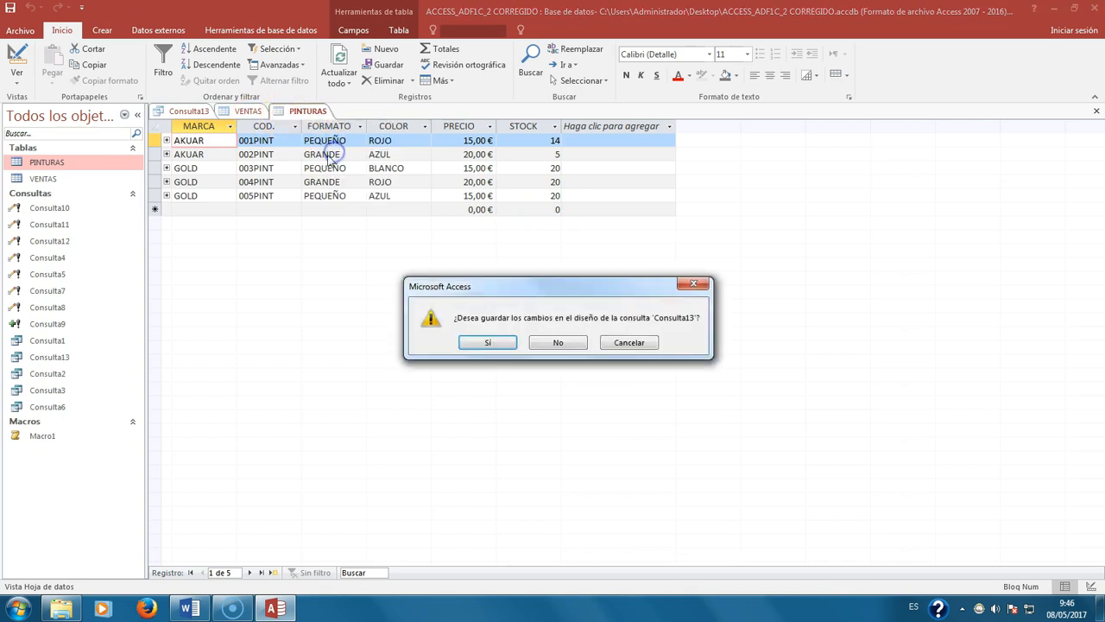
{"action": "left_click", "coordinate": [499, 344]}
Step: Open Consulta13 in design view, widen its column to examine the full total Inversion expression, and close the query
{"action": "right_click", "coordinate": [67, 358]}
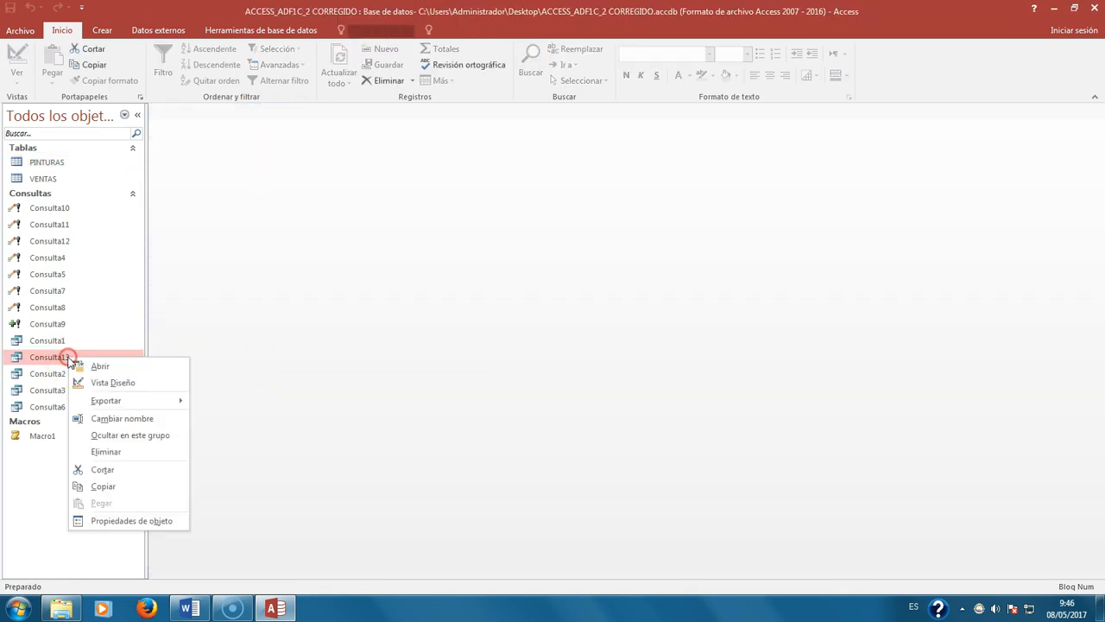
{"action": "left_click", "coordinate": [110, 380]}
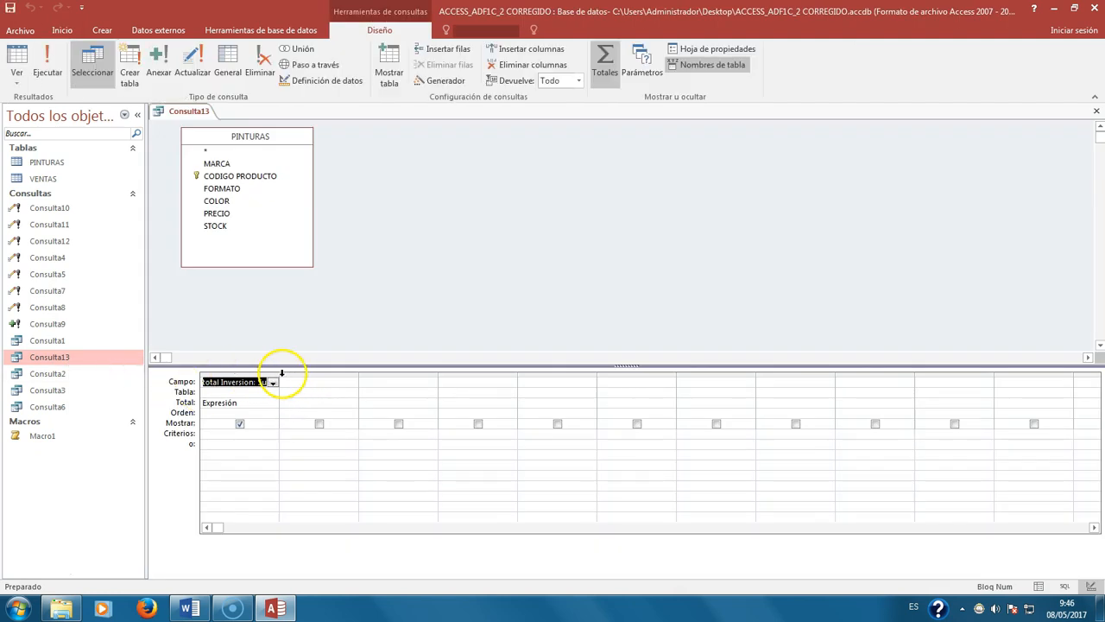
{"action": "left_click_drag", "start_coordinate": [279, 374], "coordinate": [390, 373]}
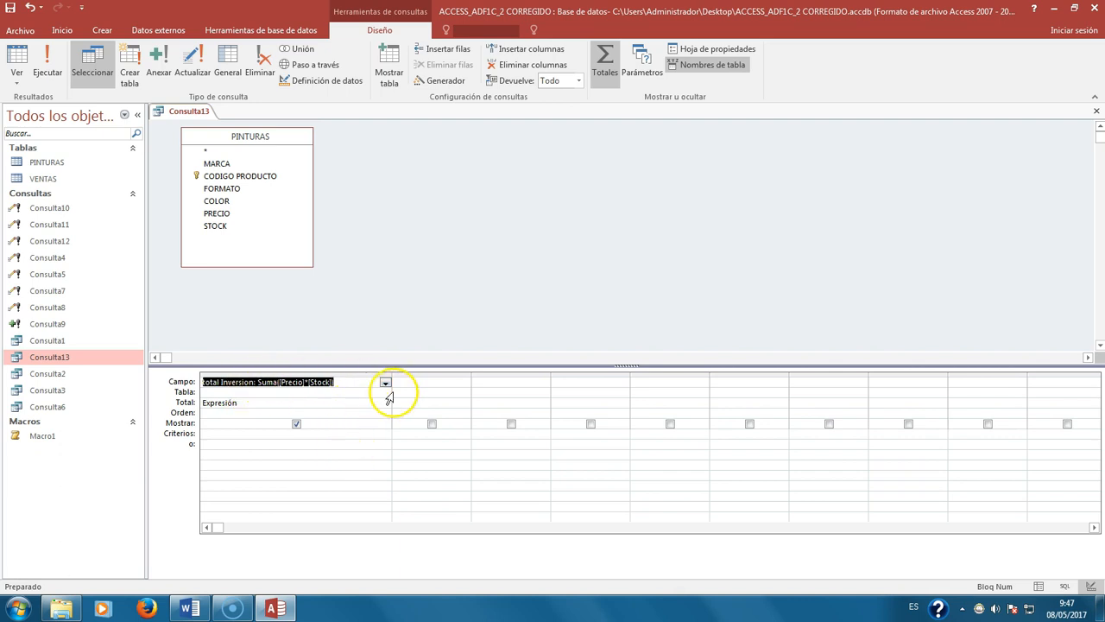
{"action": "left_click", "coordinate": [261, 413]}
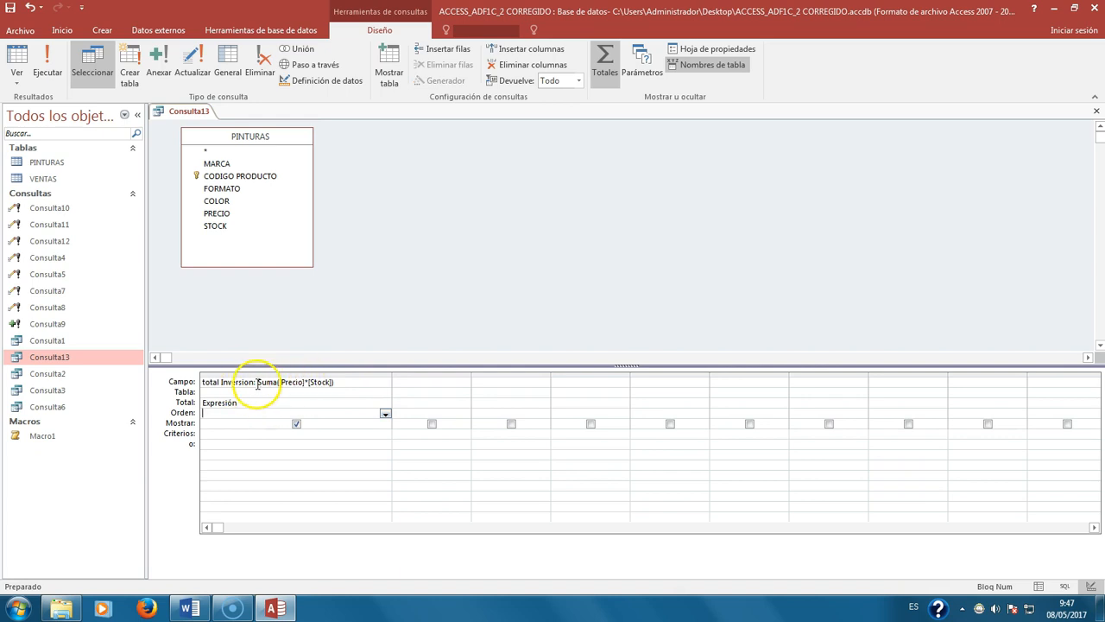
{"action": "left_click_drag", "start_coordinate": [257, 382], "coordinate": [353, 380]}
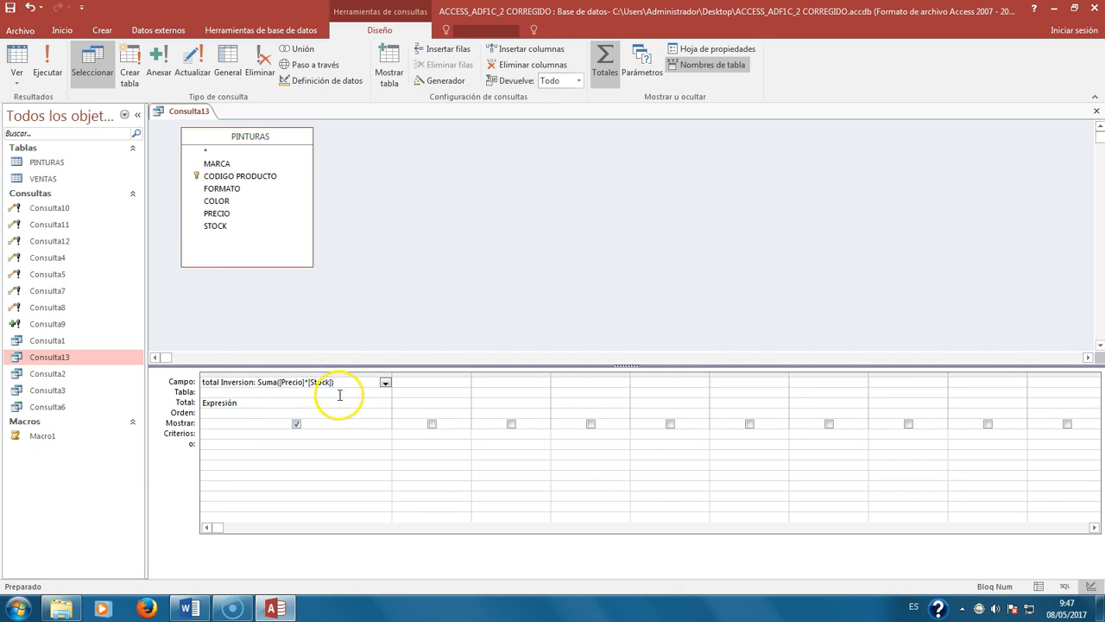
{"action": "right_click", "coordinate": [205, 113]}
{"action": "left_click", "coordinate": [218, 136]}
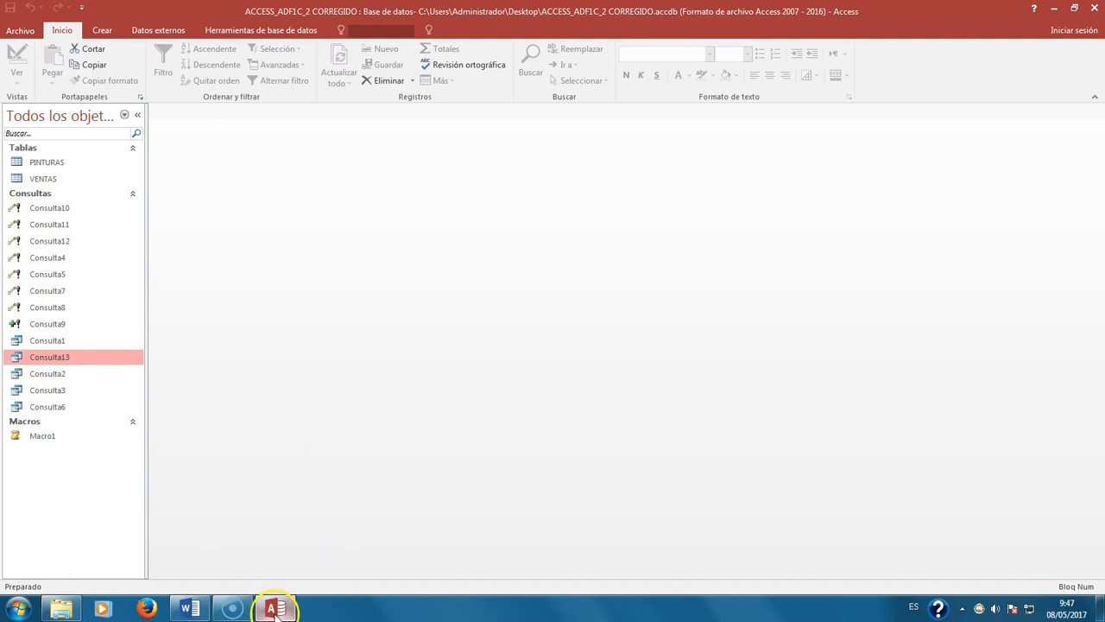
Step: Switch to the Word exercise document and read the task for the PINTURAS report named Informe PINTURAS1
{"action": "left_click", "coordinate": [274, 608]}
{"action": "left_click", "coordinate": [274, 608]}
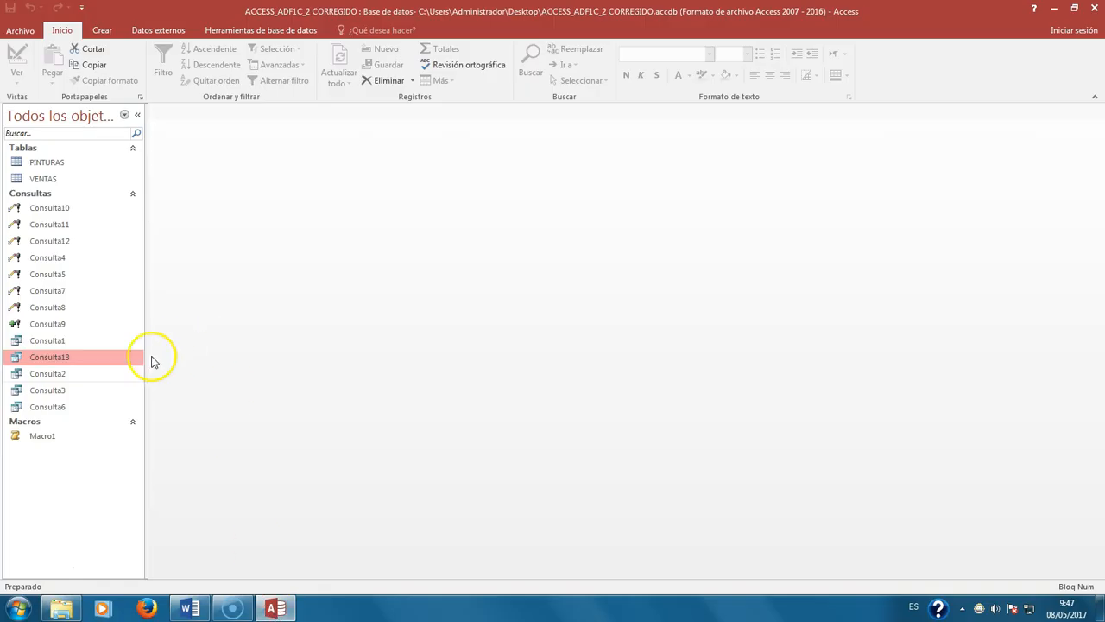
{"action": "left_click", "coordinate": [190, 609]}
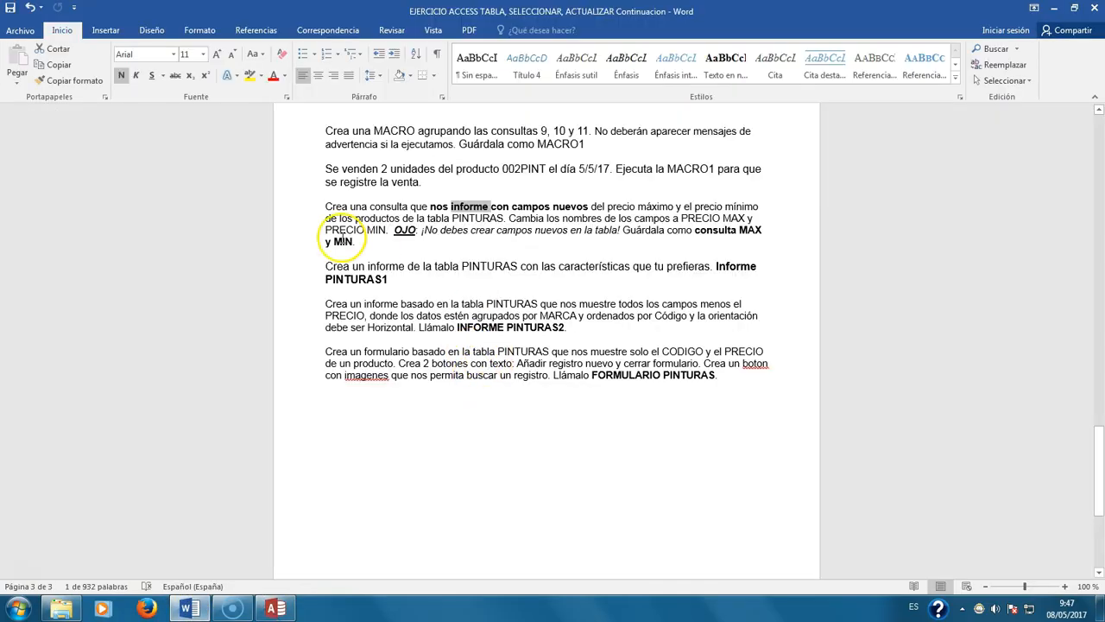
{"action": "left_click", "coordinate": [344, 294]}
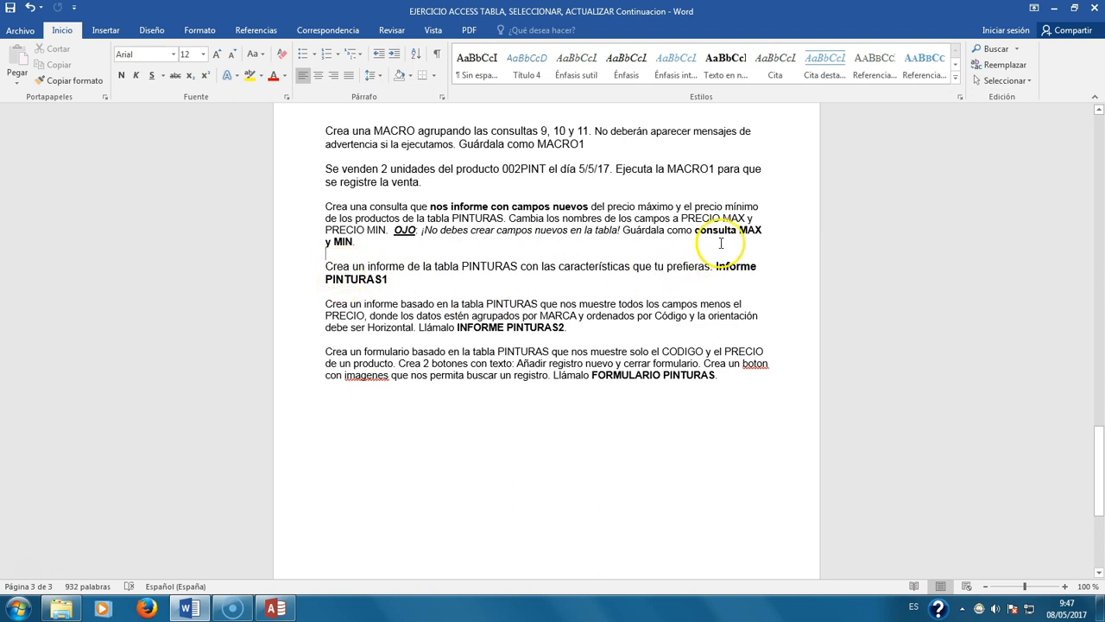
{"action": "left_click_drag", "start_coordinate": [696, 230], "coordinate": [764, 230]}
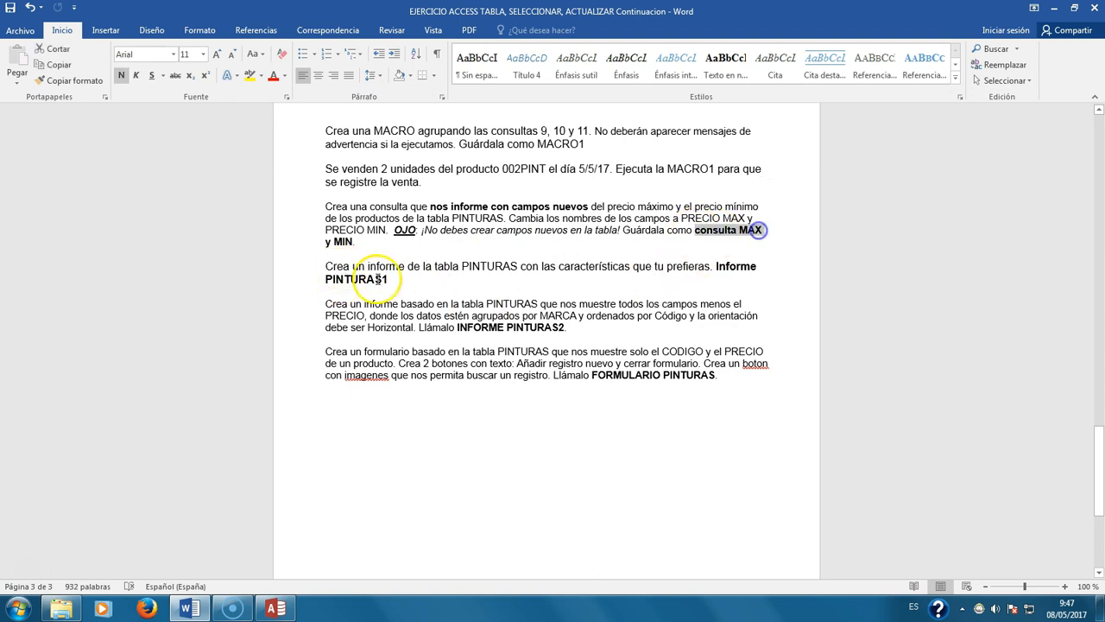
{"action": "left_click", "coordinate": [367, 278]}
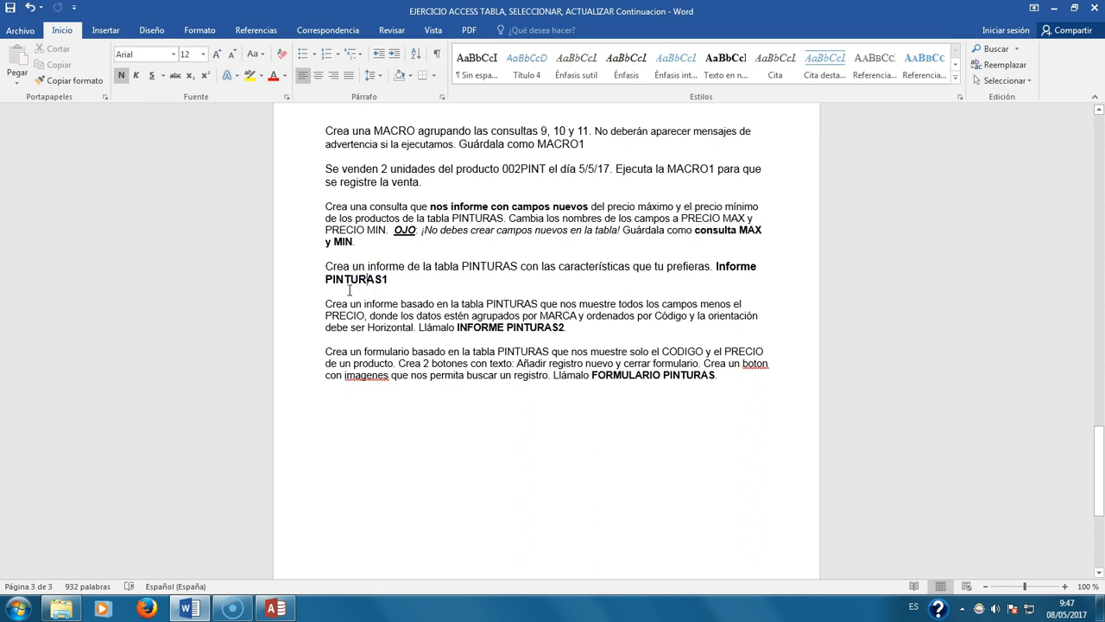
{"action": "left_click_drag", "start_coordinate": [326, 273], "coordinate": [603, 289]}
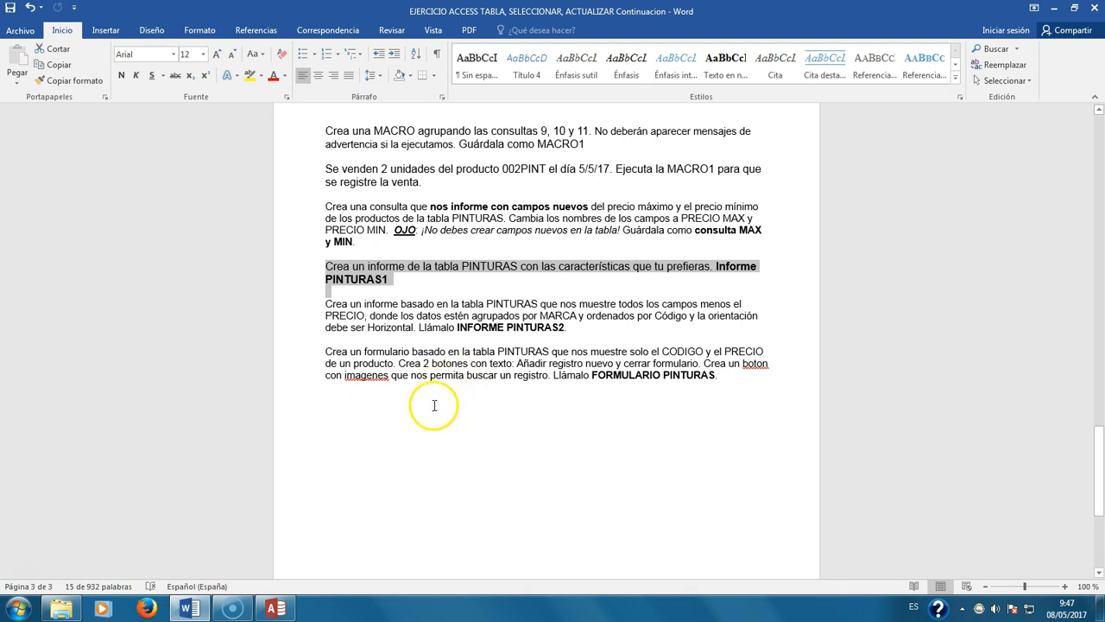
Step: Switch back to Access and start the Report Wizard on the PINTURAS table, including all of its fields
{"action": "left_click", "coordinate": [276, 608]}
{"action": "left_click", "coordinate": [104, 30]}
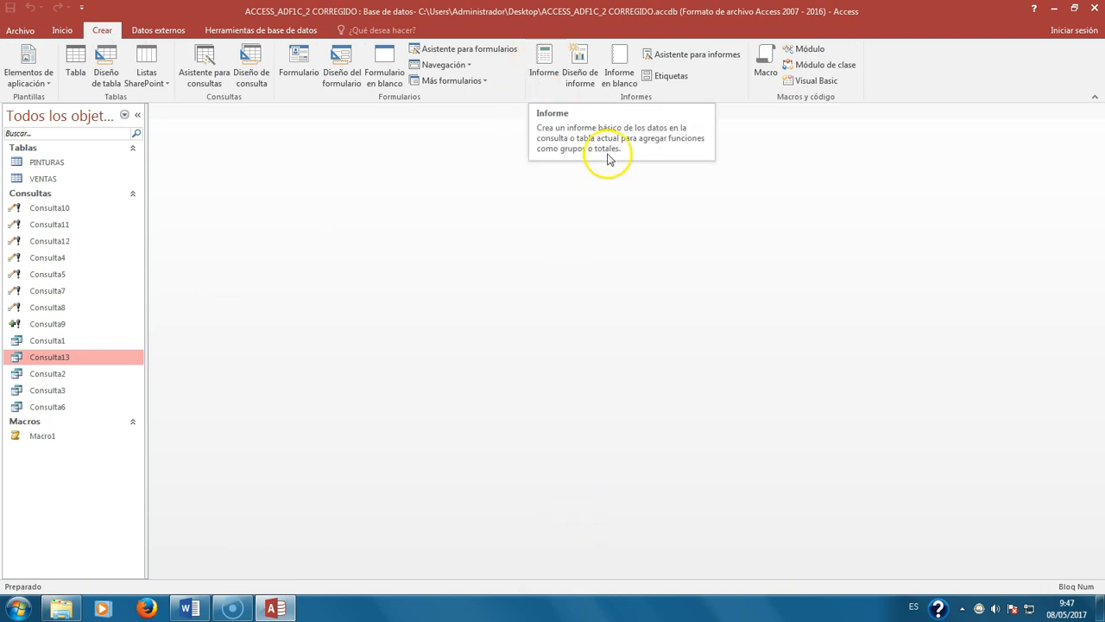
{"action": "left_click", "coordinate": [698, 54]}
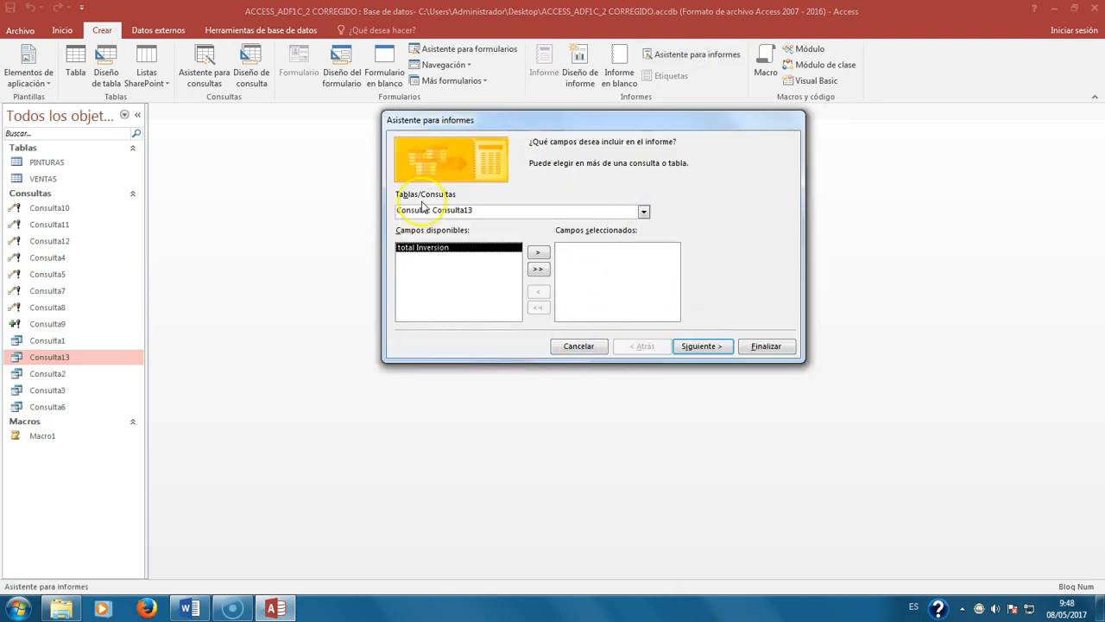
{"action": "left_click_drag", "start_coordinate": [603, 125], "coordinate": [484, 127]}
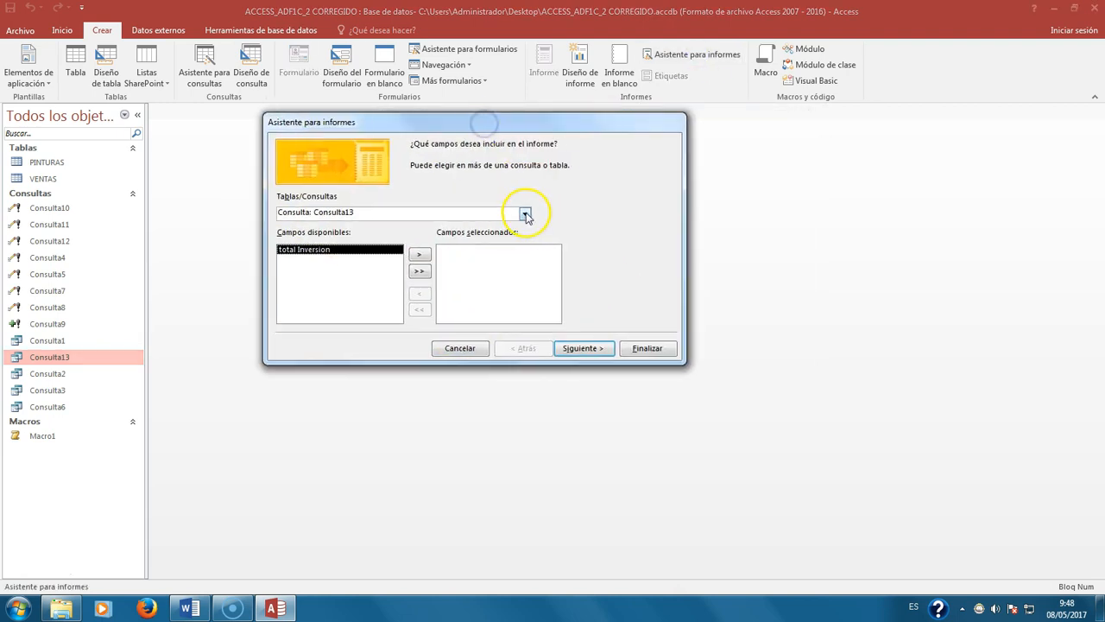
{"action": "left_click", "coordinate": [525, 213]}
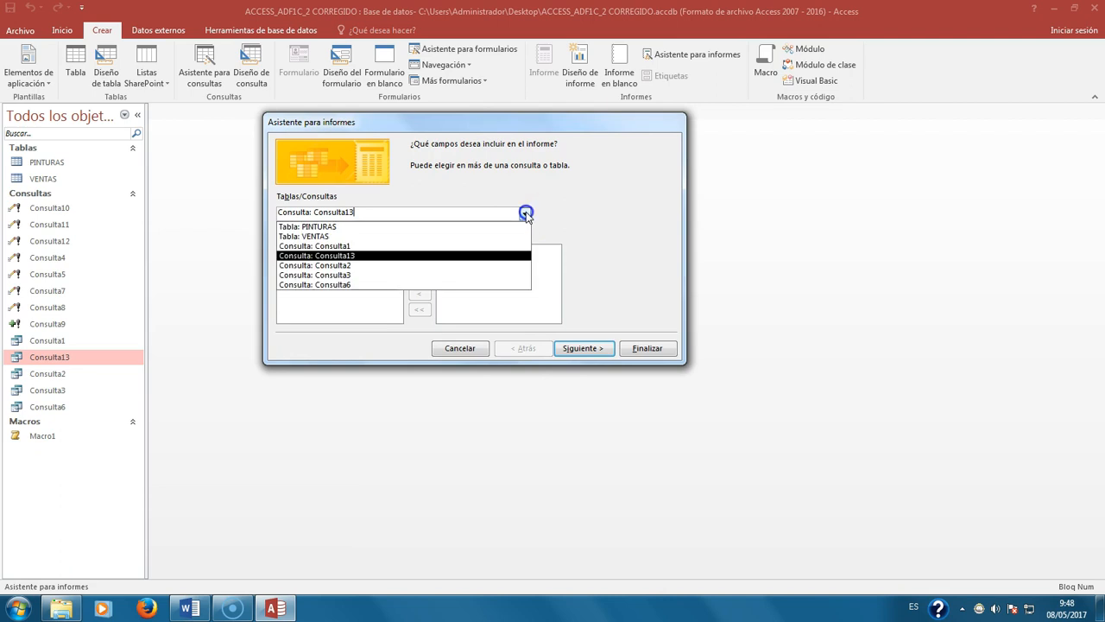
{"action": "left_click", "coordinate": [453, 226]}
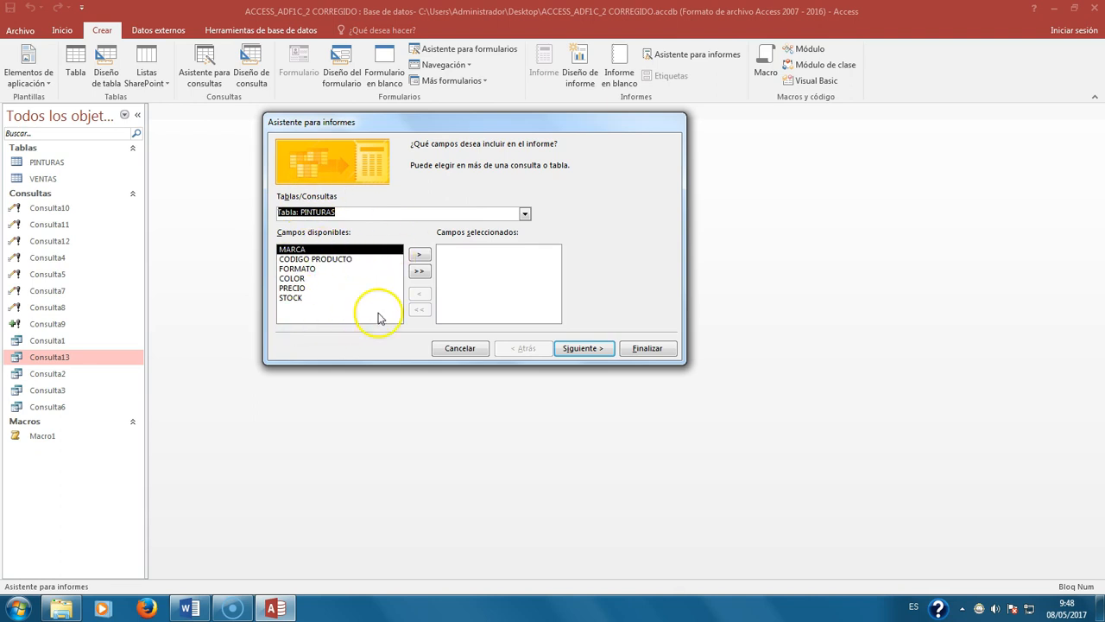
{"action": "left_click", "coordinate": [418, 270]}
{"action": "left_click", "coordinate": [639, 253]}
{"action": "left_click", "coordinate": [603, 348]}
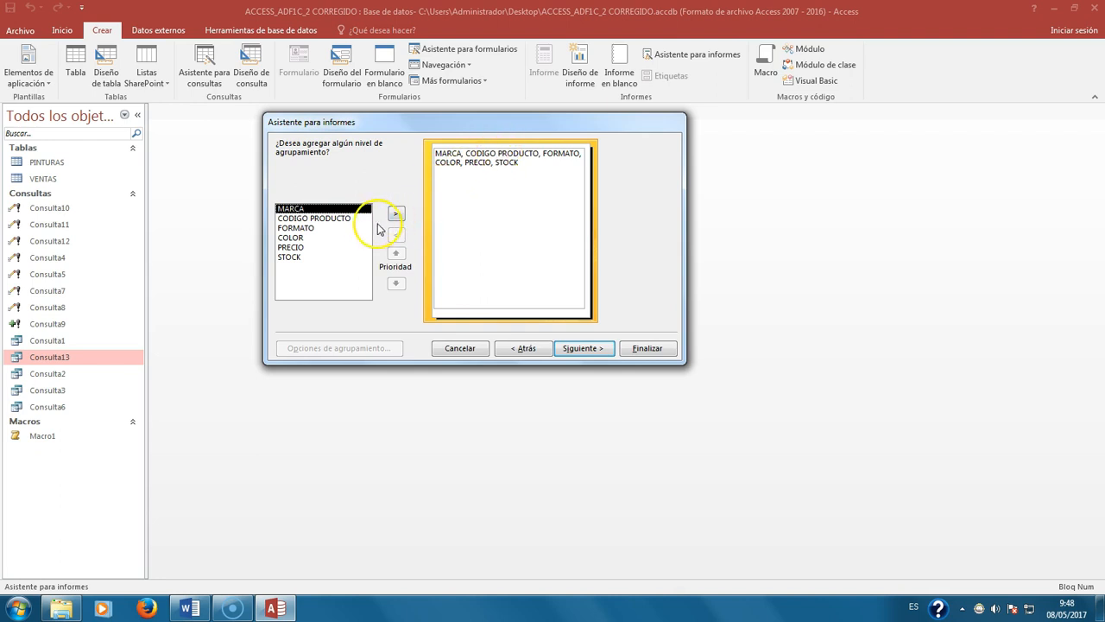
Step: Group the report by FORMATO and, below it, by MARCA, and continue to the sorting options
{"action": "double_click", "coordinate": [302, 228]}
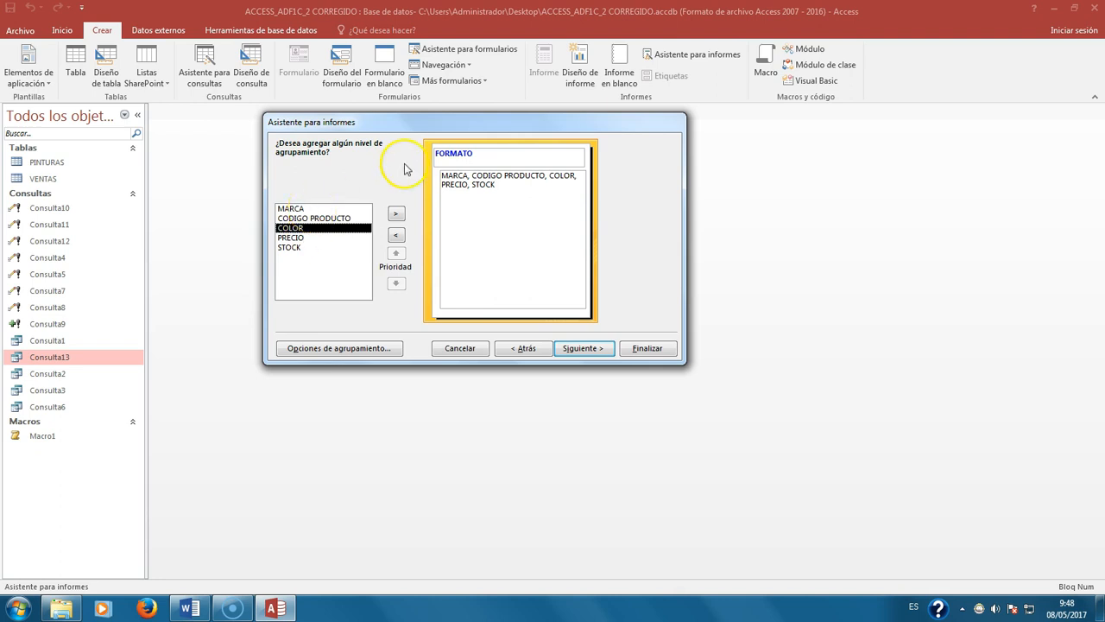
{"action": "double_click", "coordinate": [309, 209]}
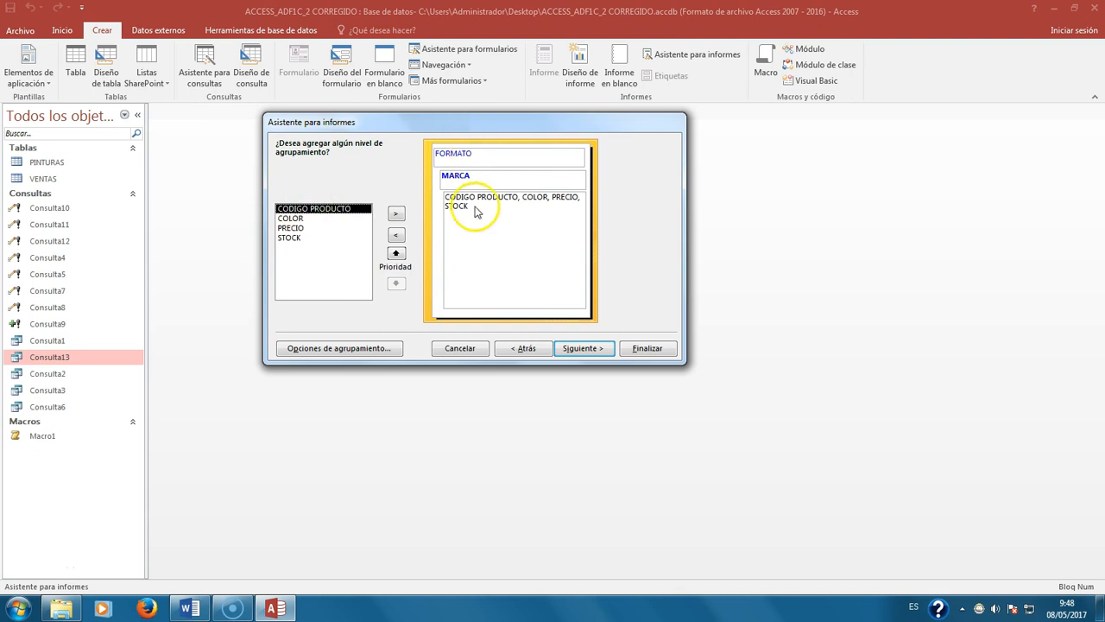
{"action": "left_click", "coordinate": [577, 348]}
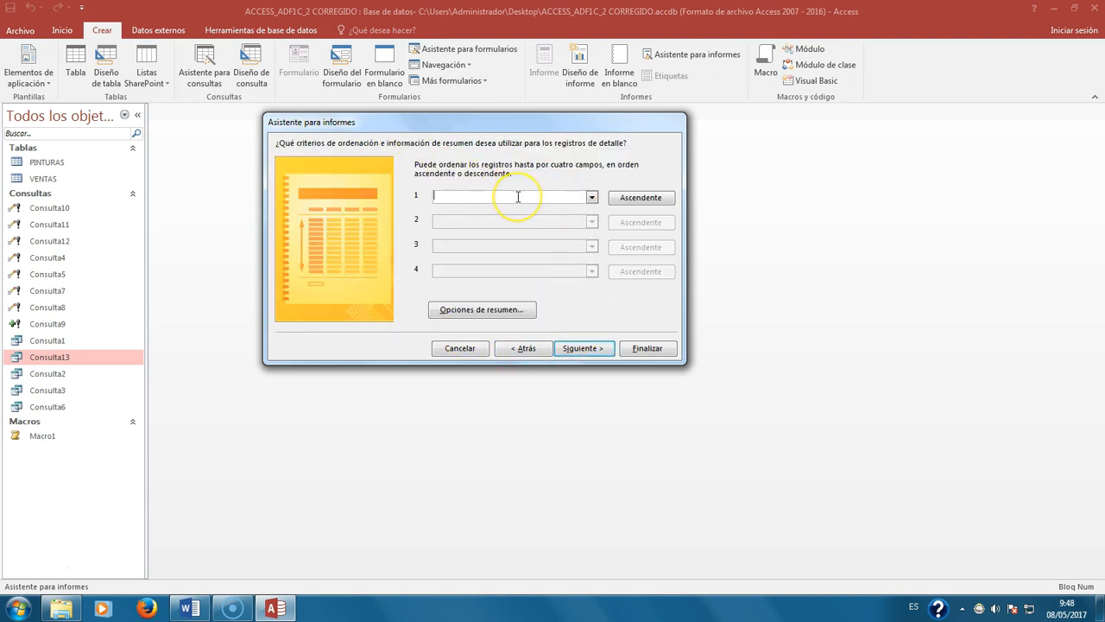
Step: Sort the report's detail records by CODIGO PRODUCTO in descending order, leaving the second sort field empty
{"action": "left_click", "coordinate": [591, 198]}
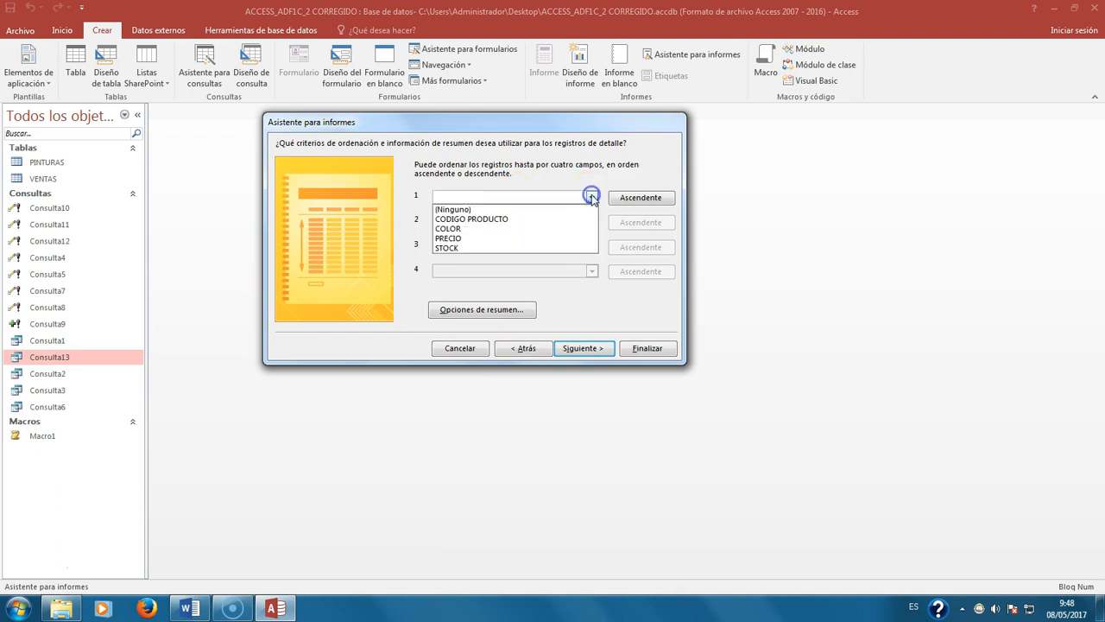
{"action": "left_click", "coordinate": [532, 218]}
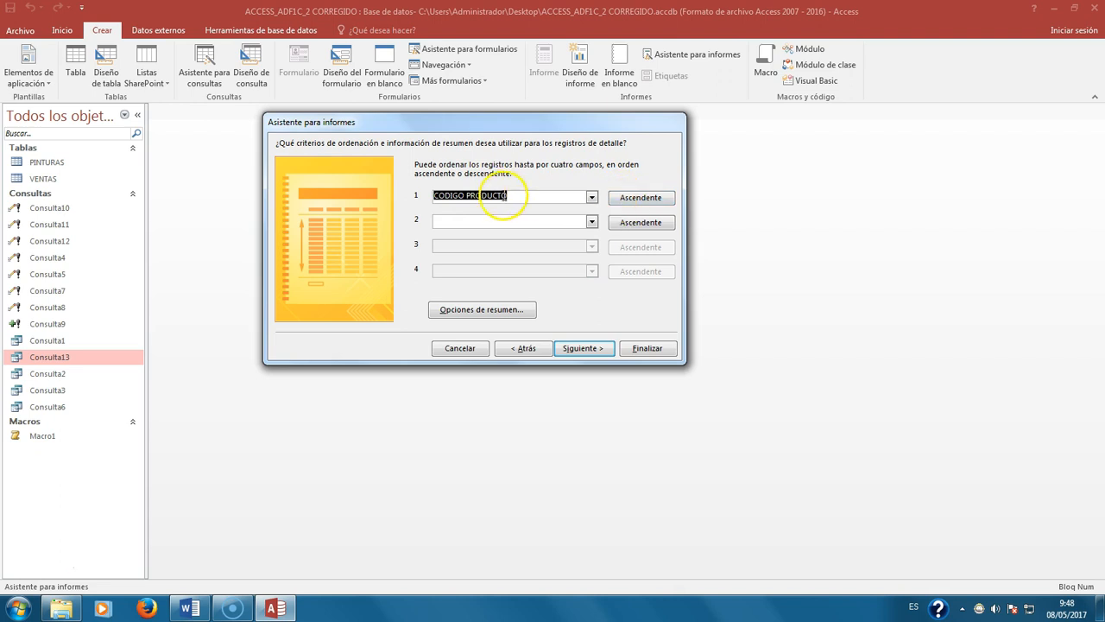
{"action": "left_click", "coordinate": [650, 199]}
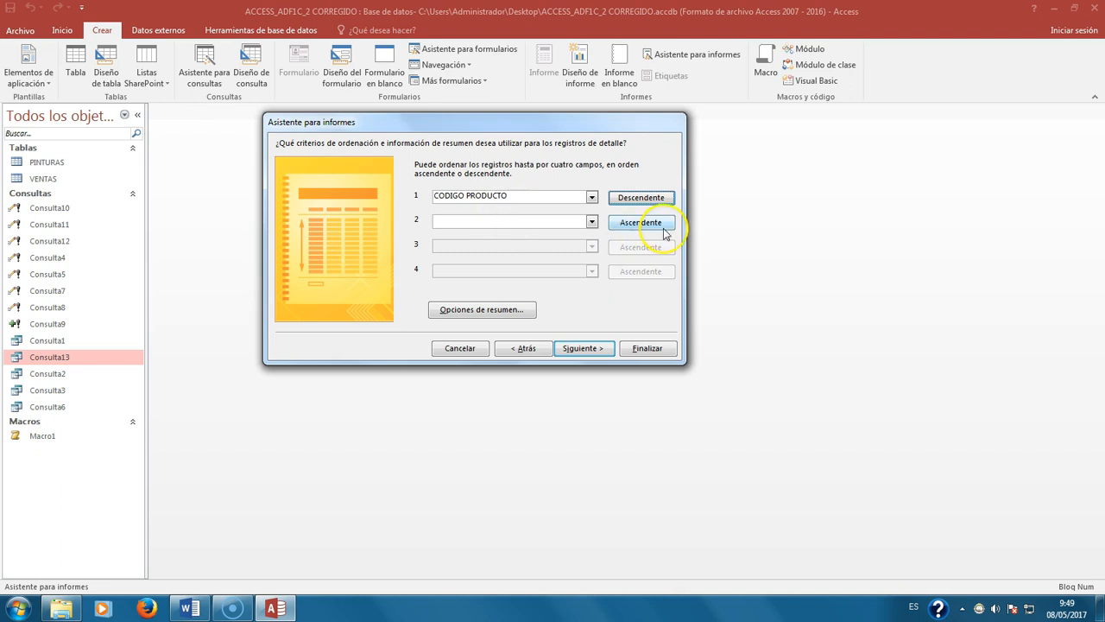
{"action": "left_click", "coordinate": [592, 221]}
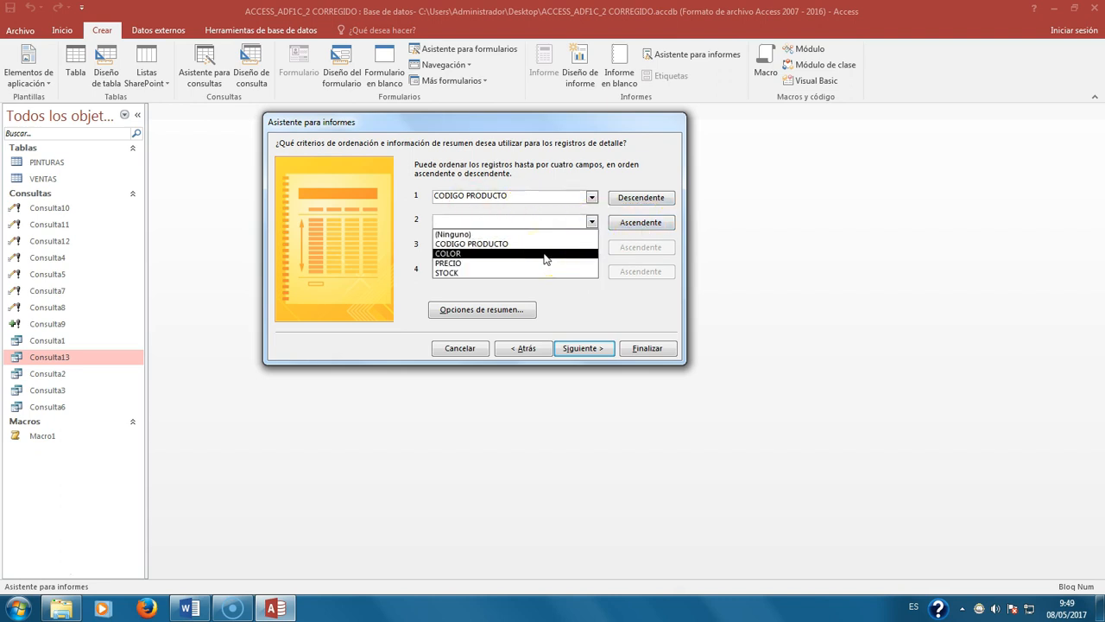
{"action": "left_click", "coordinate": [619, 176]}
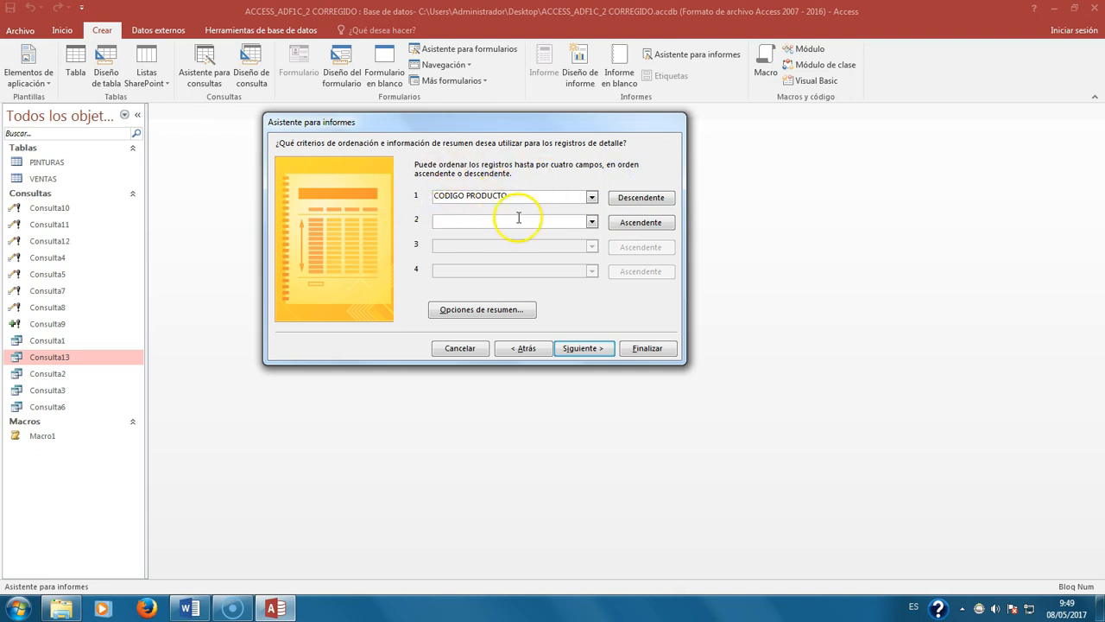
Step: Continue past the sorting options and give the report the Esquema layout with Horizontal orientation
{"action": "left_click", "coordinate": [583, 348]}
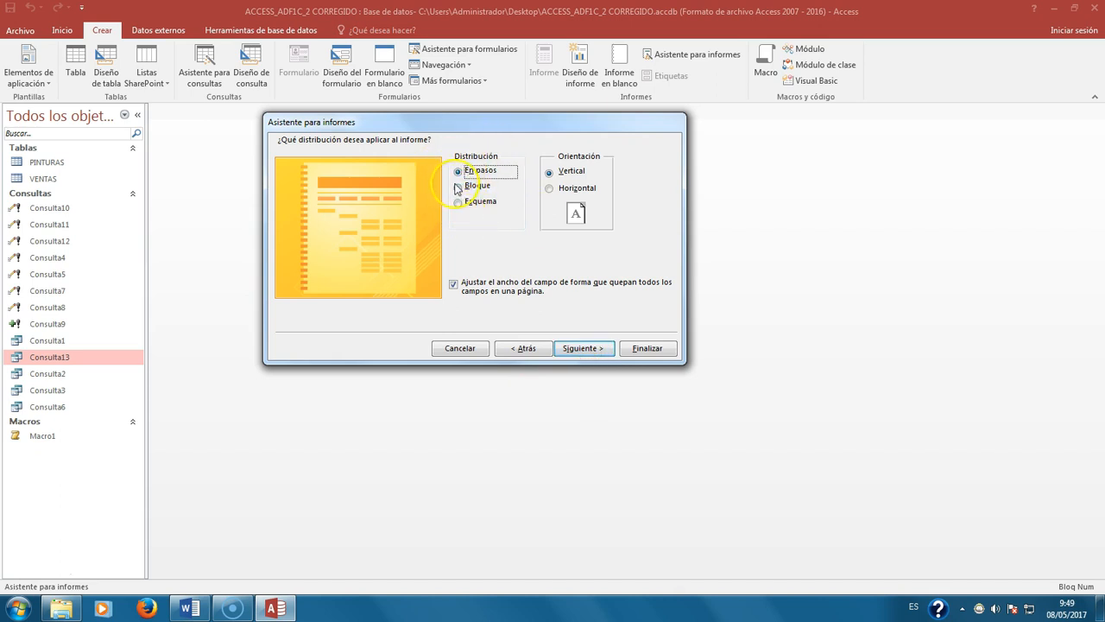
{"action": "left_click", "coordinate": [458, 188]}
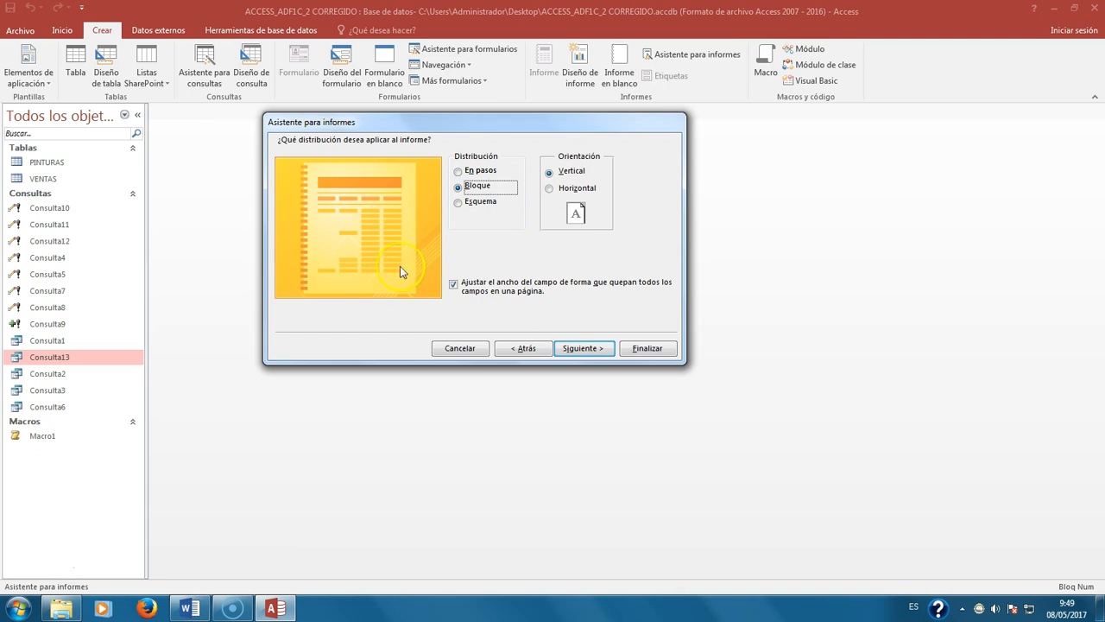
{"action": "left_click", "coordinate": [459, 207]}
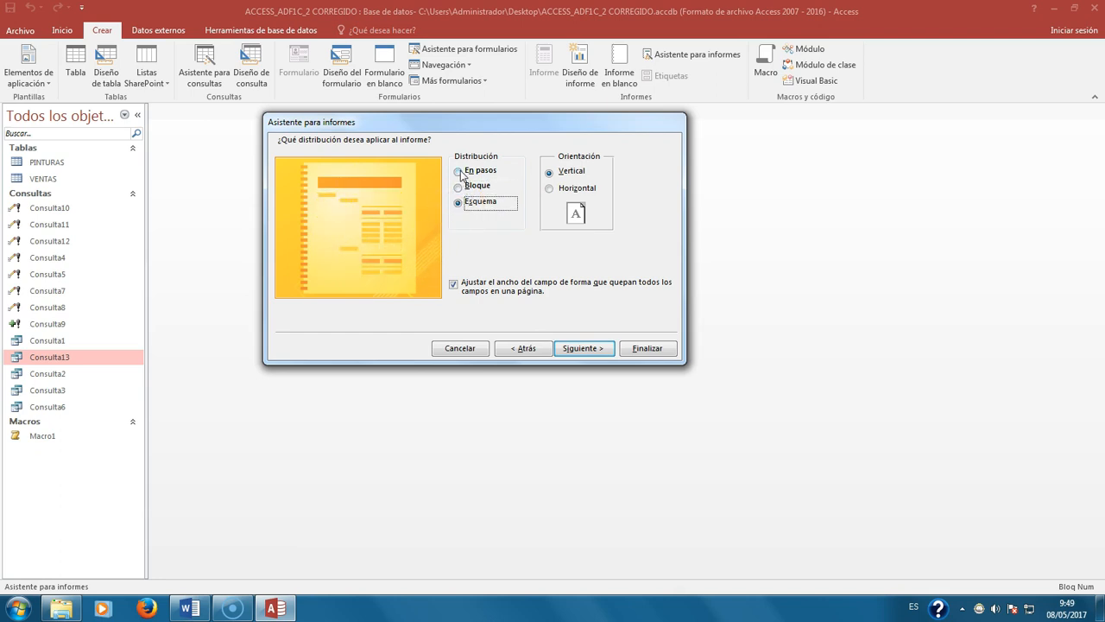
{"action": "left_click", "coordinate": [550, 189]}
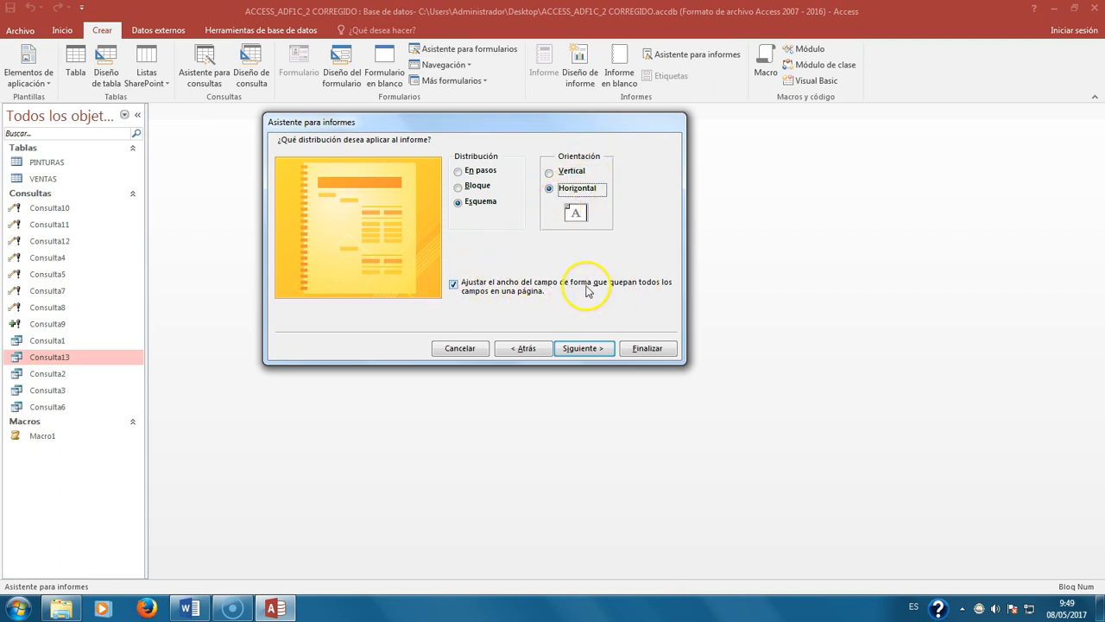
{"action": "left_click", "coordinate": [590, 349]}
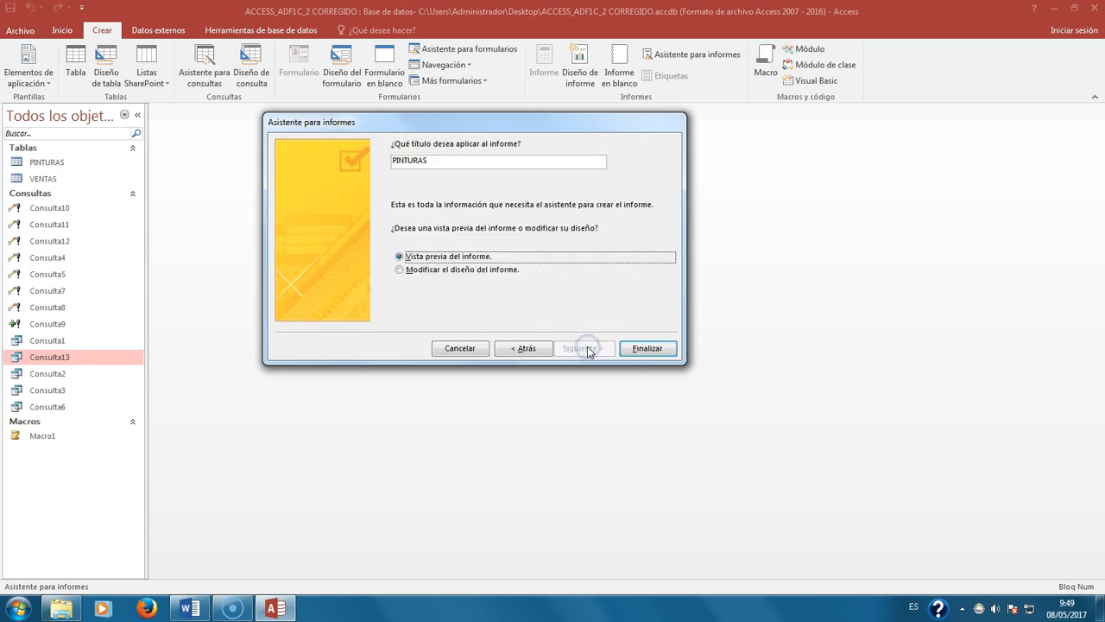
Step: Title the report Informe PINTURAS, finish the wizard with the preview option and look through the resulting page
{"action": "left_click", "coordinate": [446, 163]}
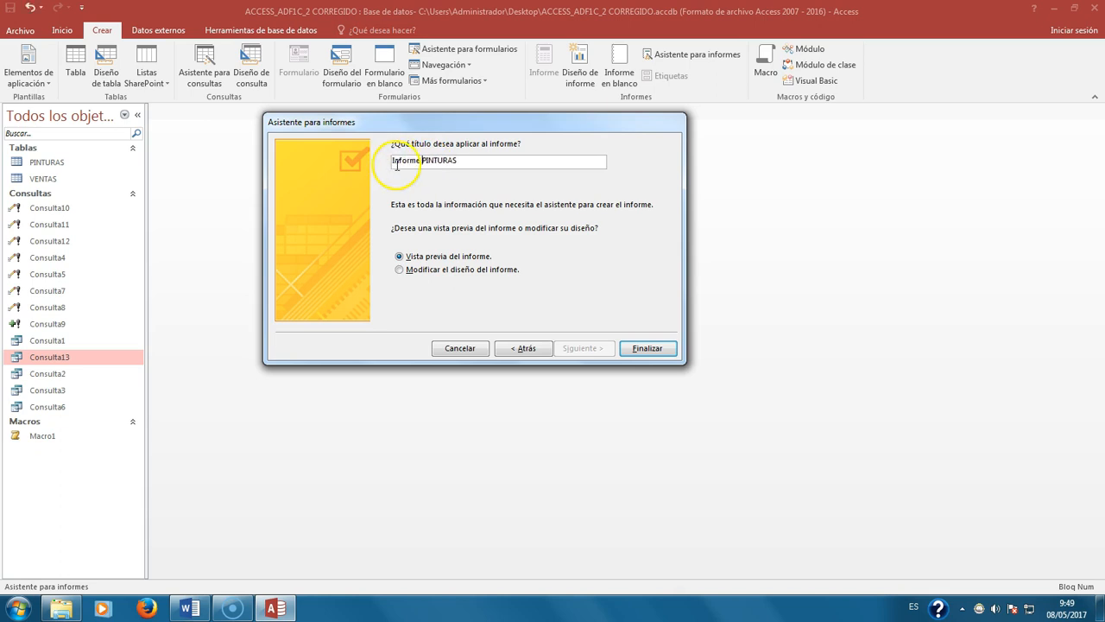
{"action": "left_click", "coordinate": [647, 349]}
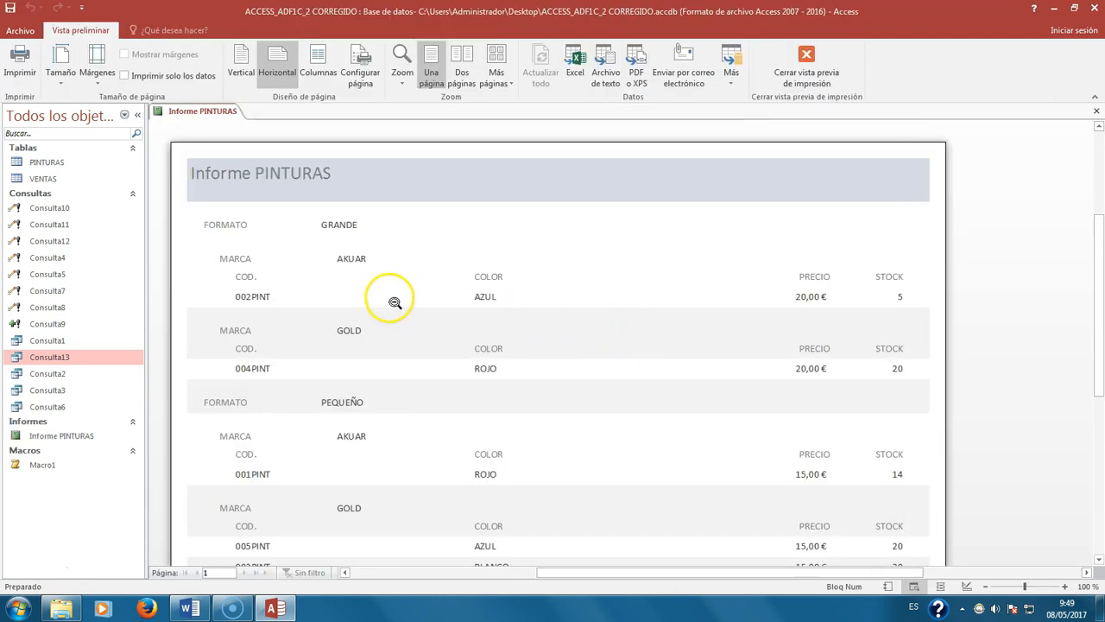
{"action": "scroll", "coordinate": [409, 365], "scroll_direction": "down", "scroll_amount": 2}
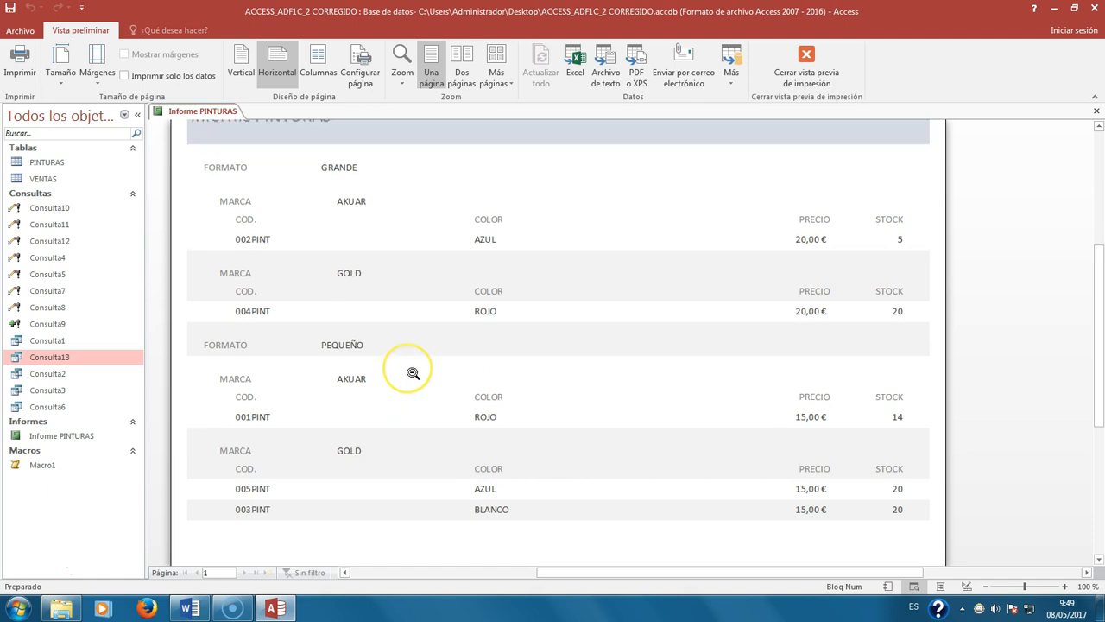
{"action": "scroll", "coordinate": [412, 372], "scroll_direction": "up", "scroll_amount": 1}
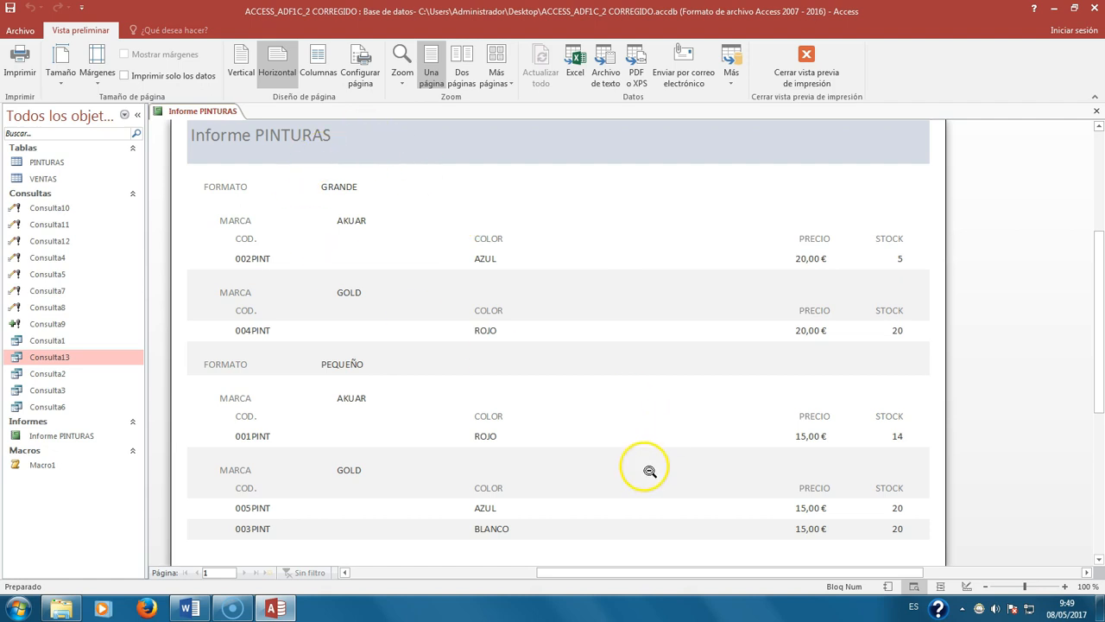
{"action": "scroll", "coordinate": [649, 471], "scroll_direction": "down", "scroll_amount": 4}
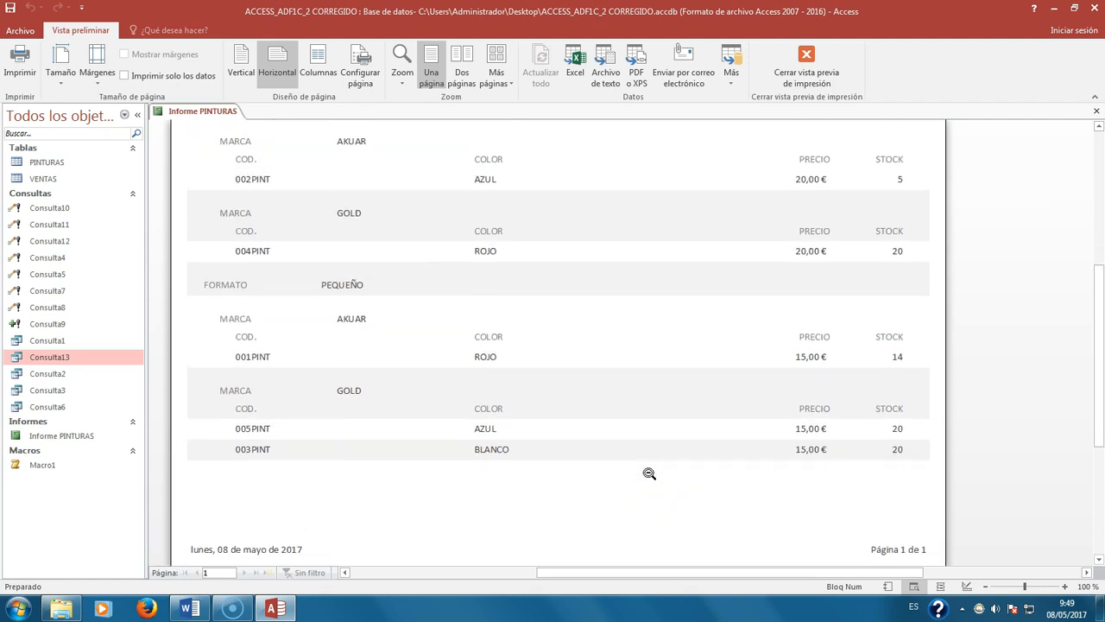
{"action": "scroll", "coordinate": [649, 473], "scroll_direction": "up", "scroll_amount": 3}
{"action": "left_click", "coordinate": [409, 243]}
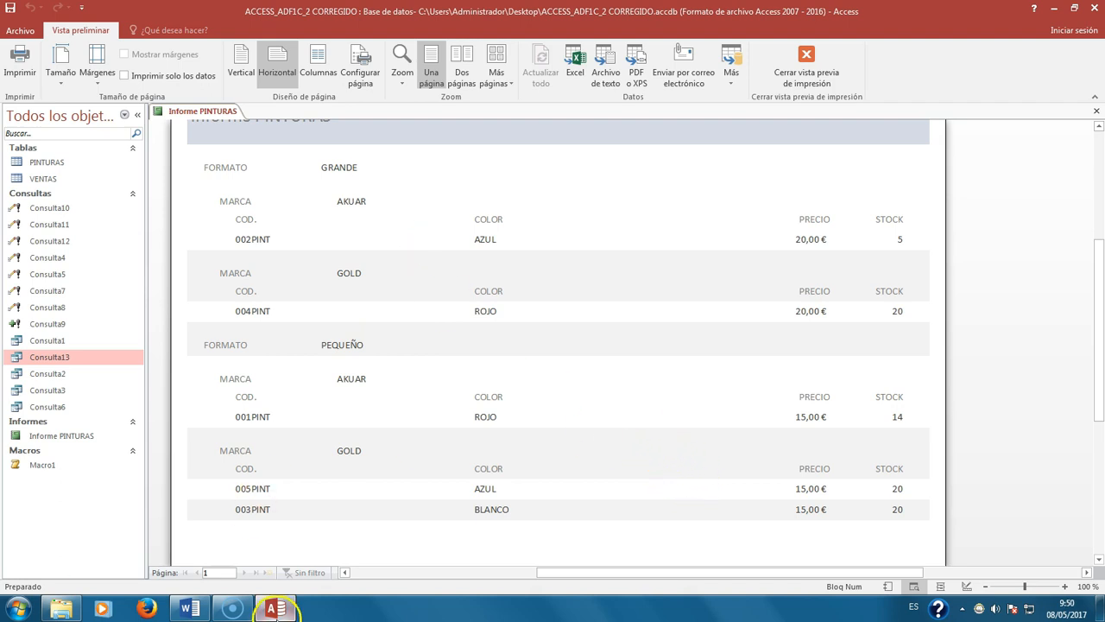
Step: Switch to the Word exercise document and read the task for the report INFORME PINTURAS2
{"action": "left_click", "coordinate": [276, 610]}
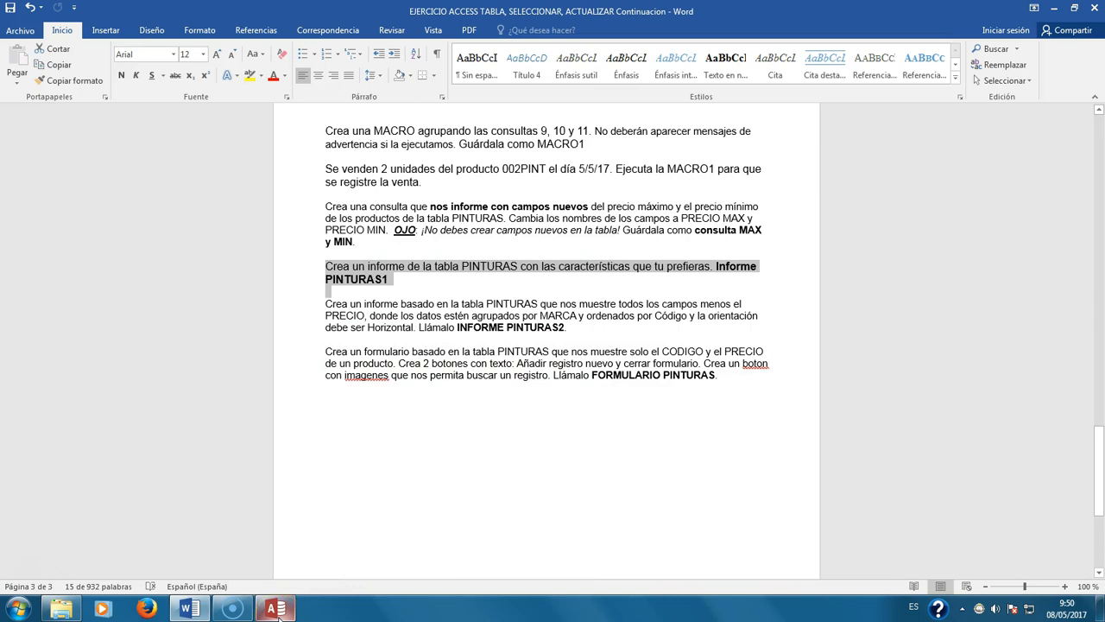
{"action": "left_click", "coordinate": [326, 304]}
{"action": "left_click_drag", "start_coordinate": [326, 304], "coordinate": [584, 331]}
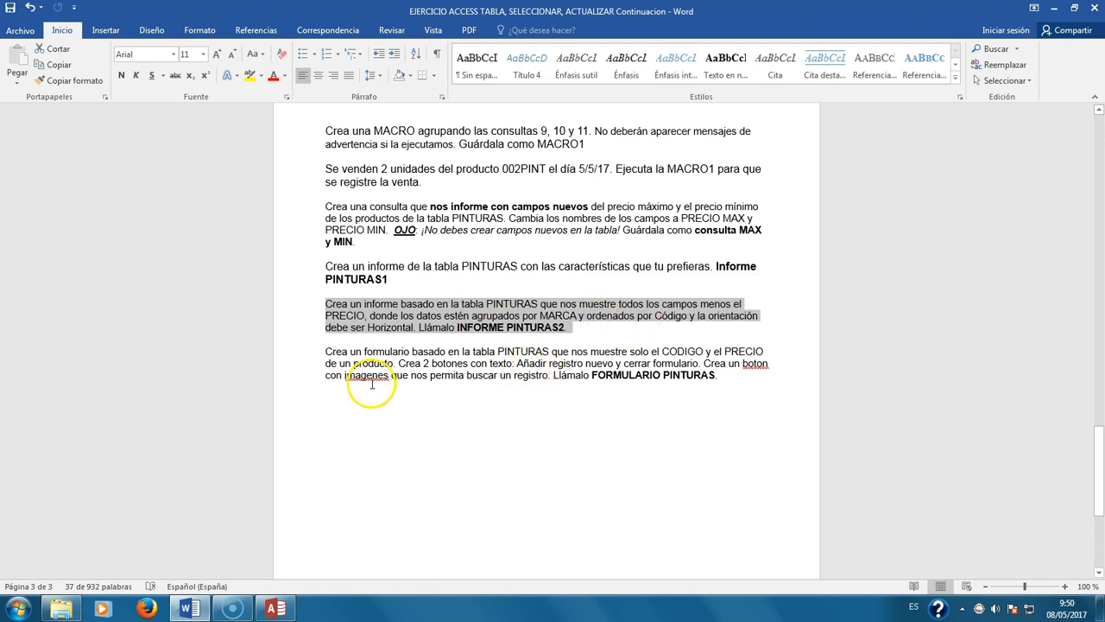
{"action": "left_click", "coordinate": [503, 393]}
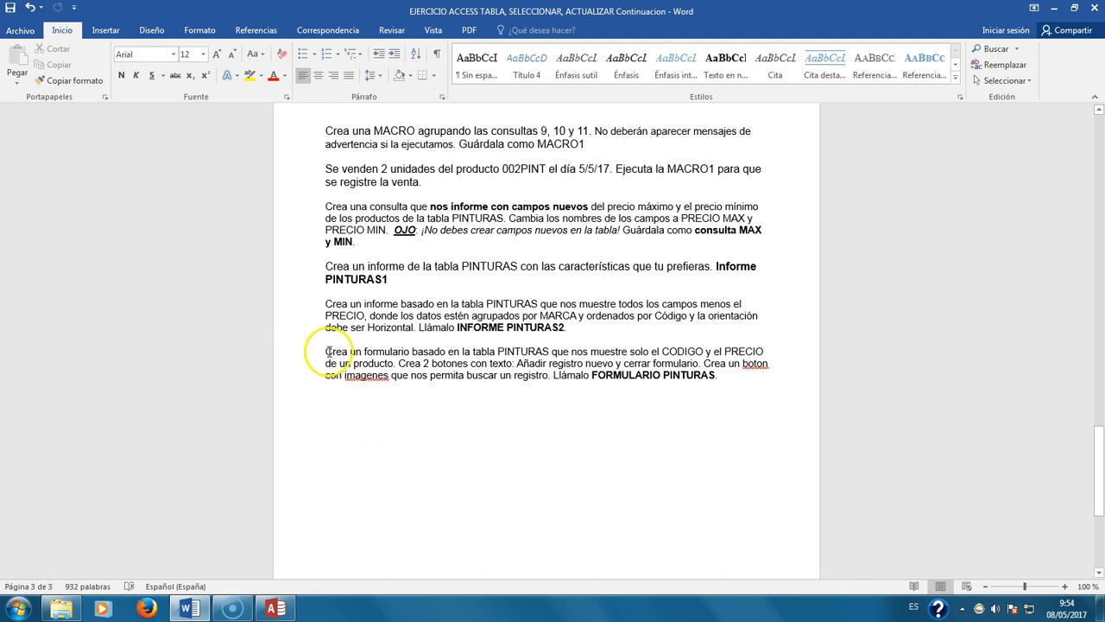
Step: Read the FORMULARIO PINTURAS task in the Word document, including its required fields, two text buttons and image button
{"action": "left_click_drag", "start_coordinate": [551, 351], "coordinate": [752, 375]}
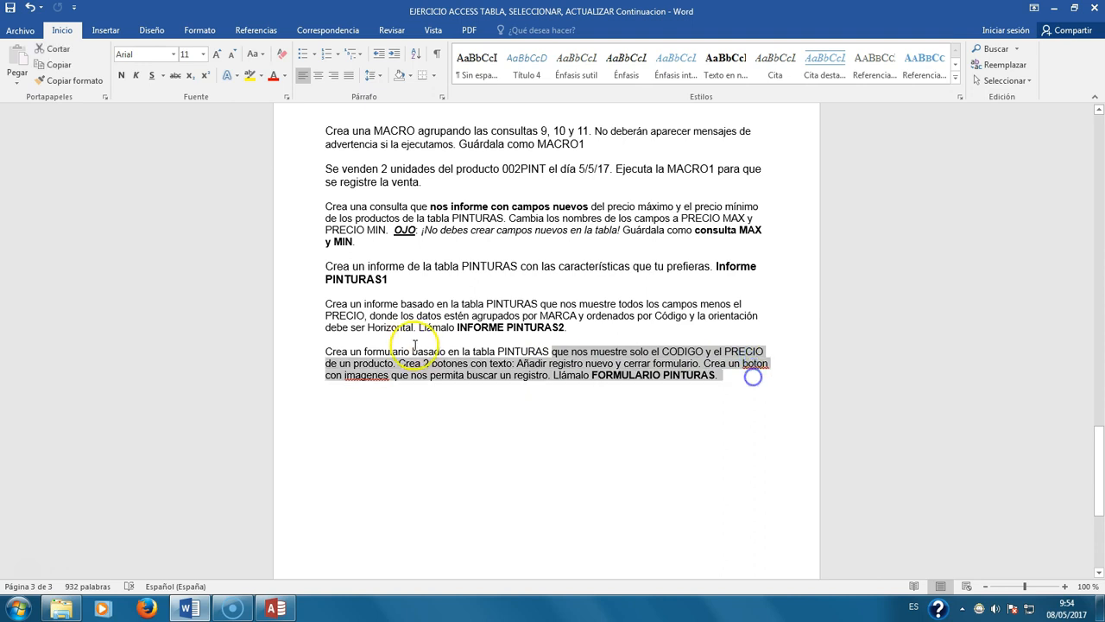
{"action": "left_click", "coordinate": [415, 376]}
{"action": "left_click_drag", "start_coordinate": [399, 363], "coordinate": [512, 363]}
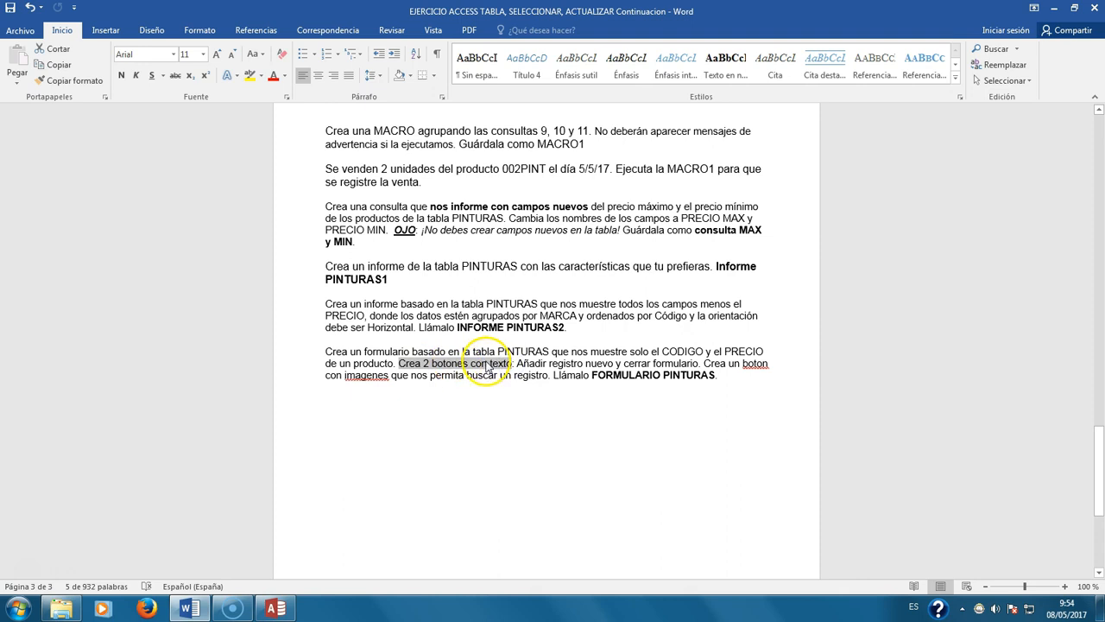
{"action": "left_click_drag", "start_coordinate": [705, 364], "coordinate": [362, 374]}
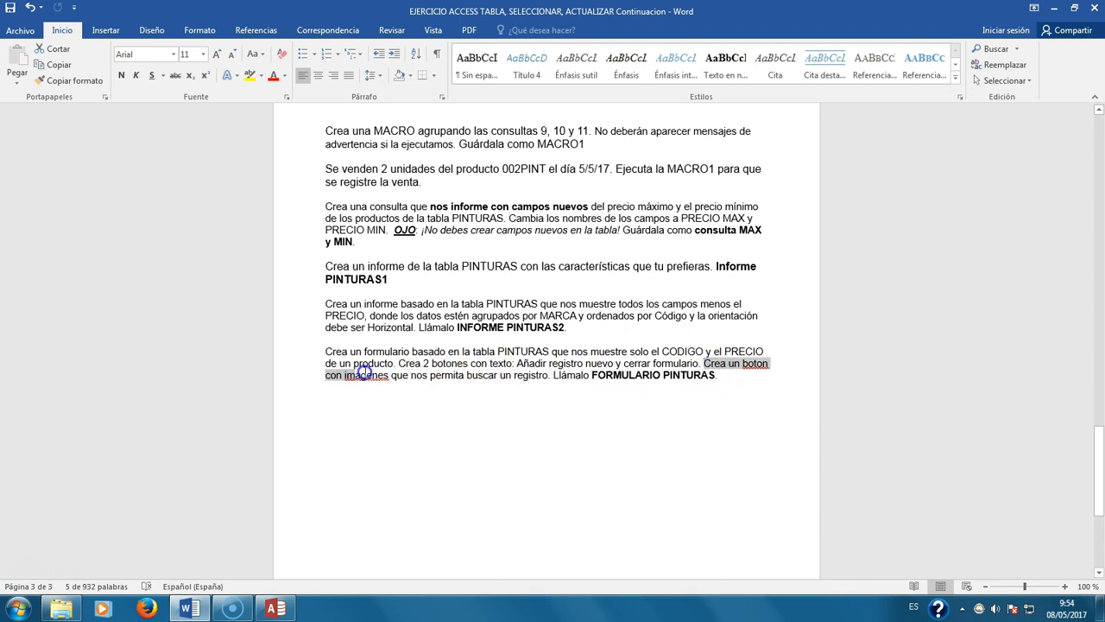
{"action": "left_click", "coordinate": [518, 463]}
Step: Switch to Access and start the Form Wizard
{"action": "left_click", "coordinate": [278, 608]}
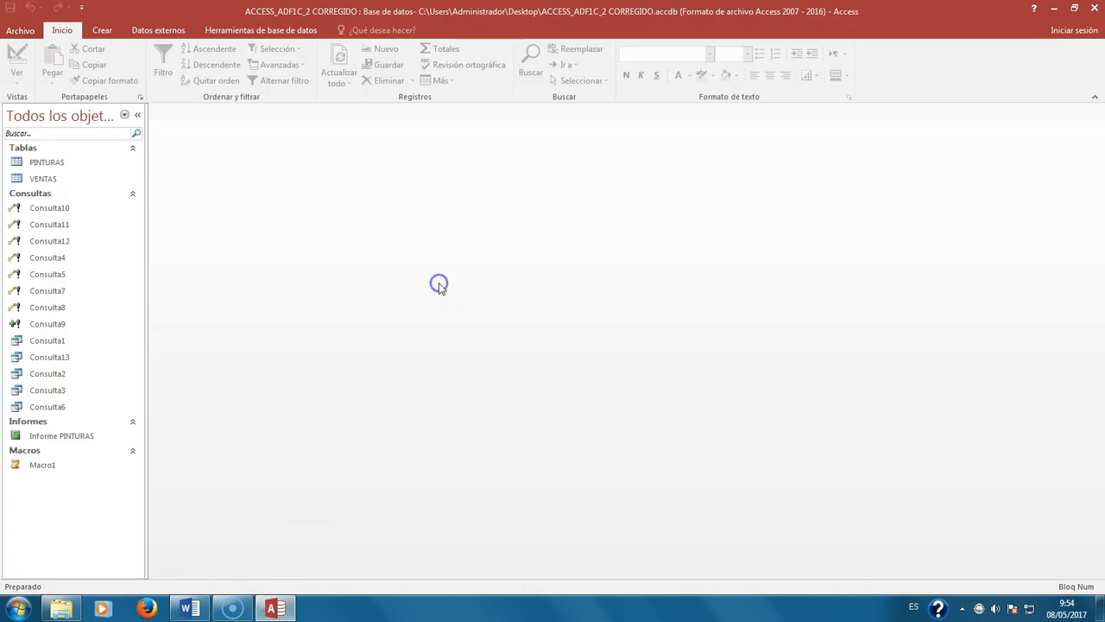
{"action": "left_click", "coordinate": [102, 31]}
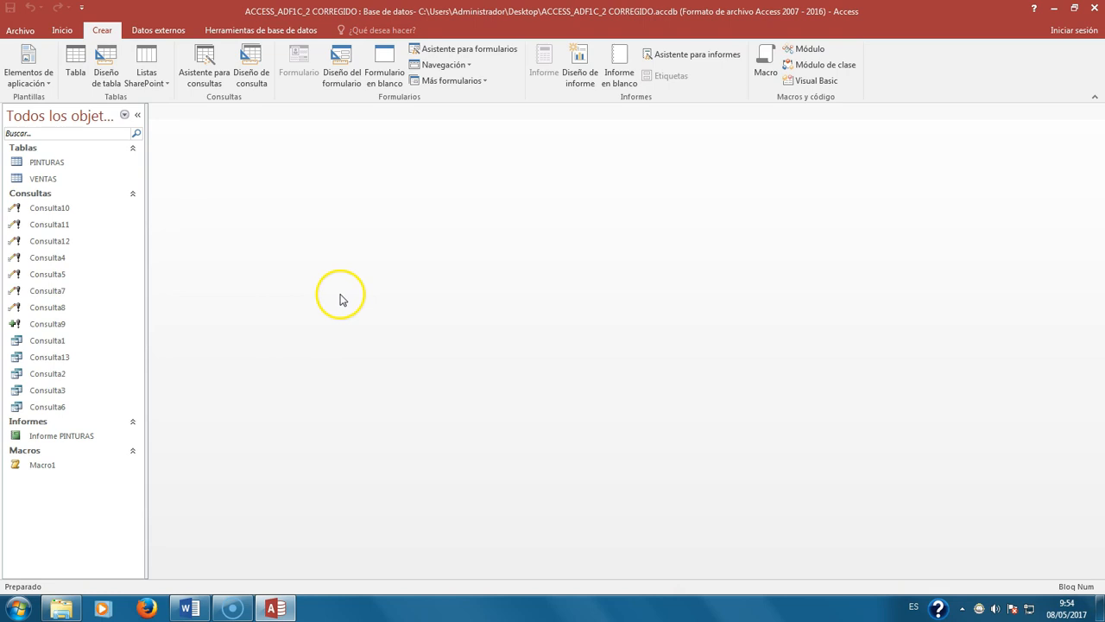
{"action": "left_click", "coordinate": [477, 50]}
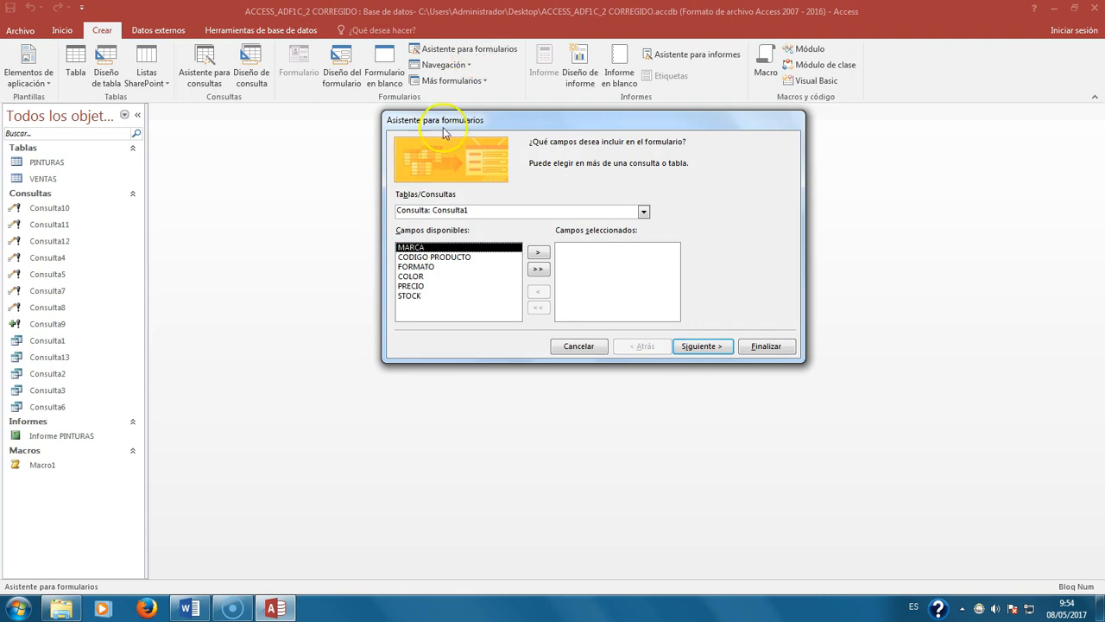
Step: Check the required fields in the Word exercise document, then add CODIGO PRODUCTO and PRECIO to the form in the Access wizard
{"action": "left_click", "coordinate": [192, 607]}
{"action": "left_click_drag", "start_coordinate": [663, 351], "coordinate": [763, 351]}
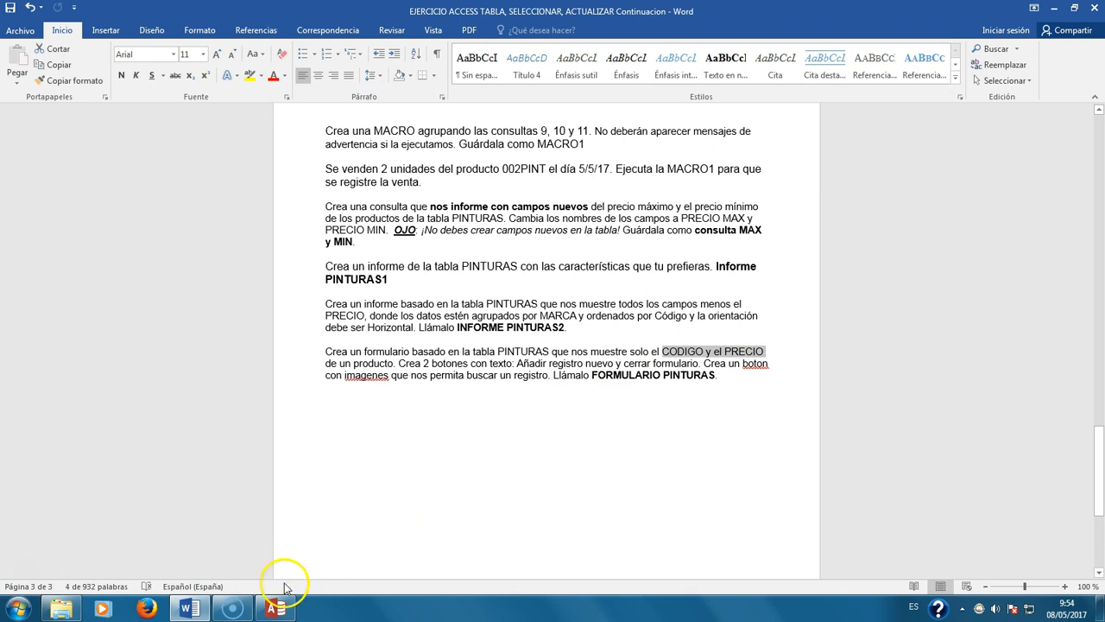
{"action": "left_click", "coordinate": [275, 608]}
{"action": "double_click", "coordinate": [419, 257]}
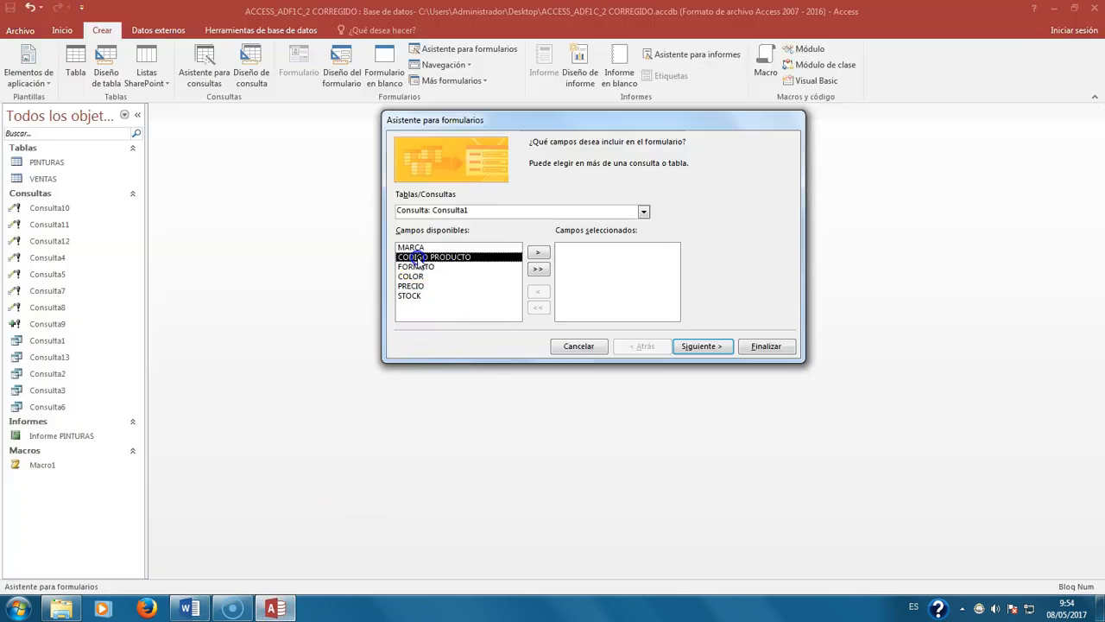
{"action": "double_click", "coordinate": [423, 275]}
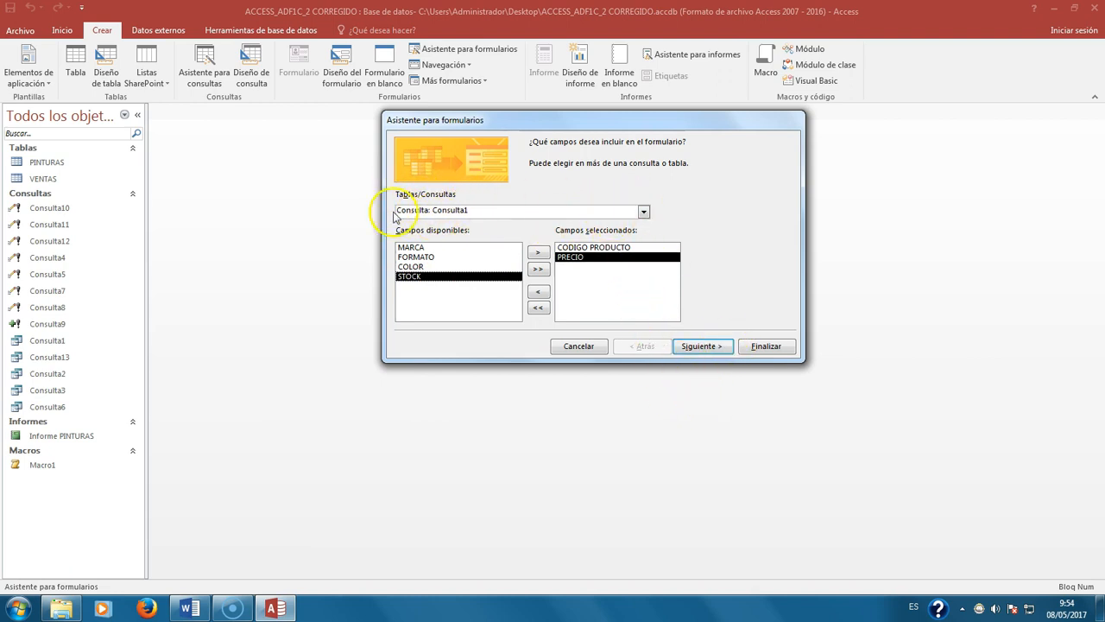
Step: Choose the PINTURAS table in the wizard's source list and check the choice against the form task in Word
{"action": "left_click", "coordinate": [643, 211]}
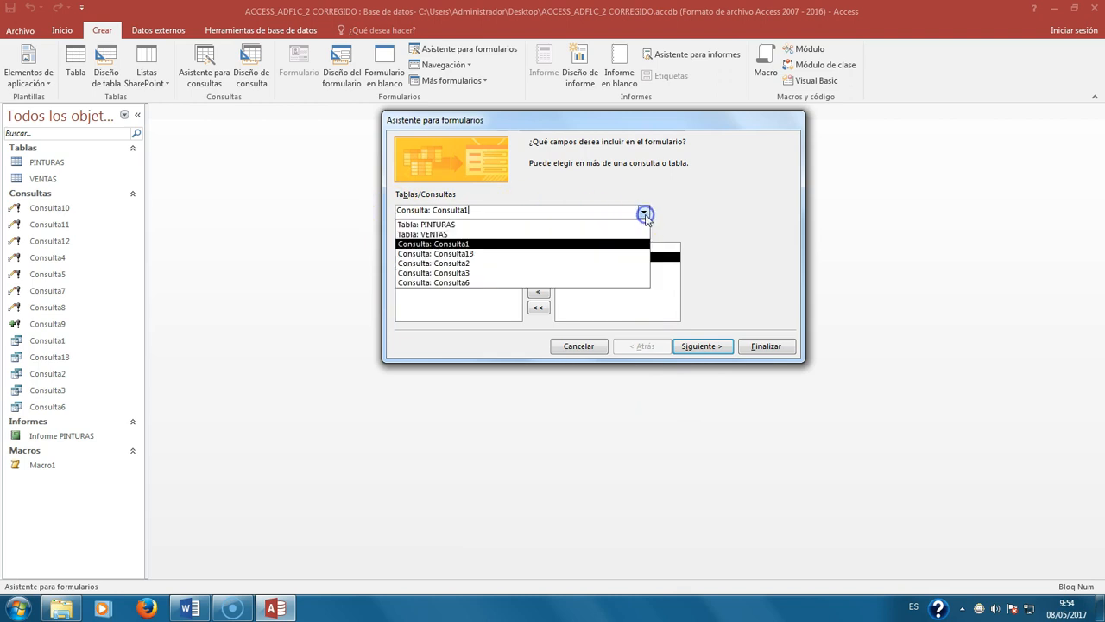
{"action": "left_click", "coordinate": [484, 226]}
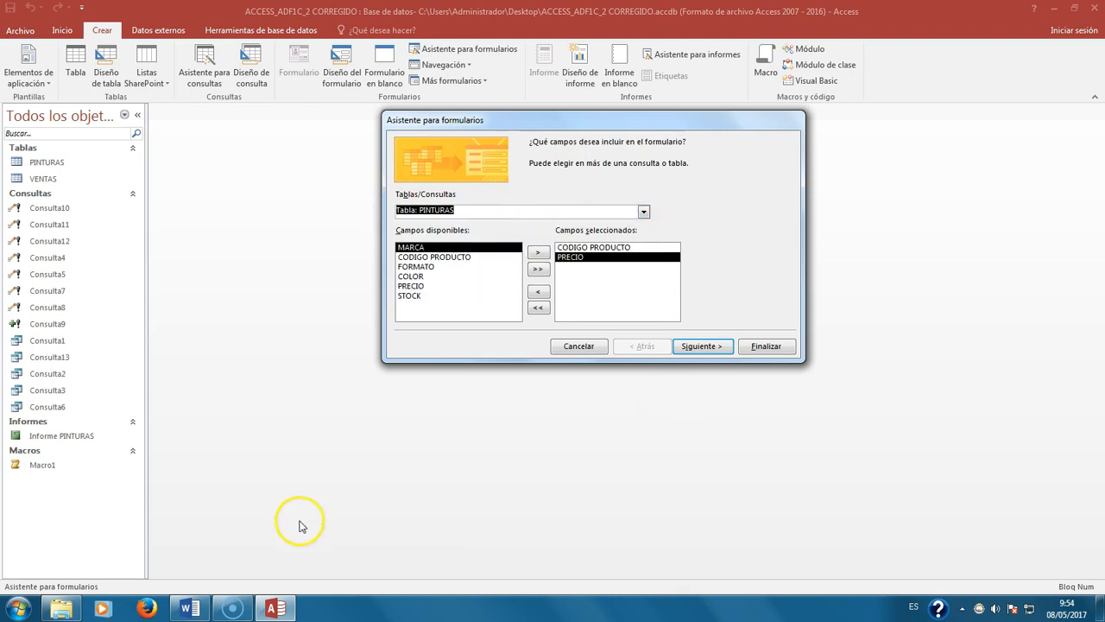
{"action": "left_click", "coordinate": [190, 609]}
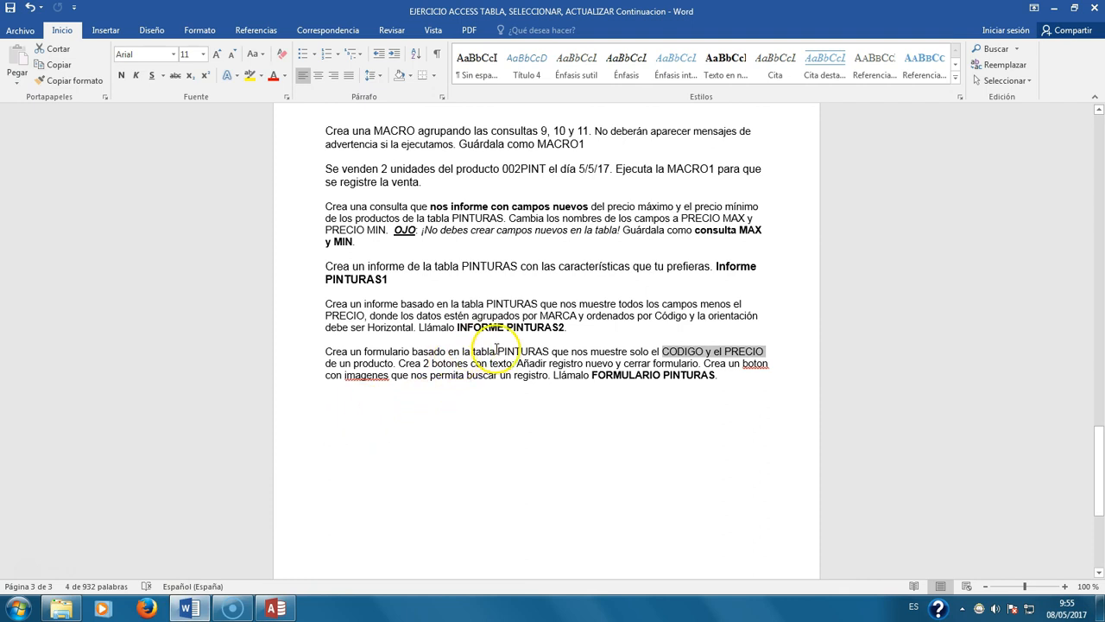
{"action": "left_click", "coordinate": [278, 609]}
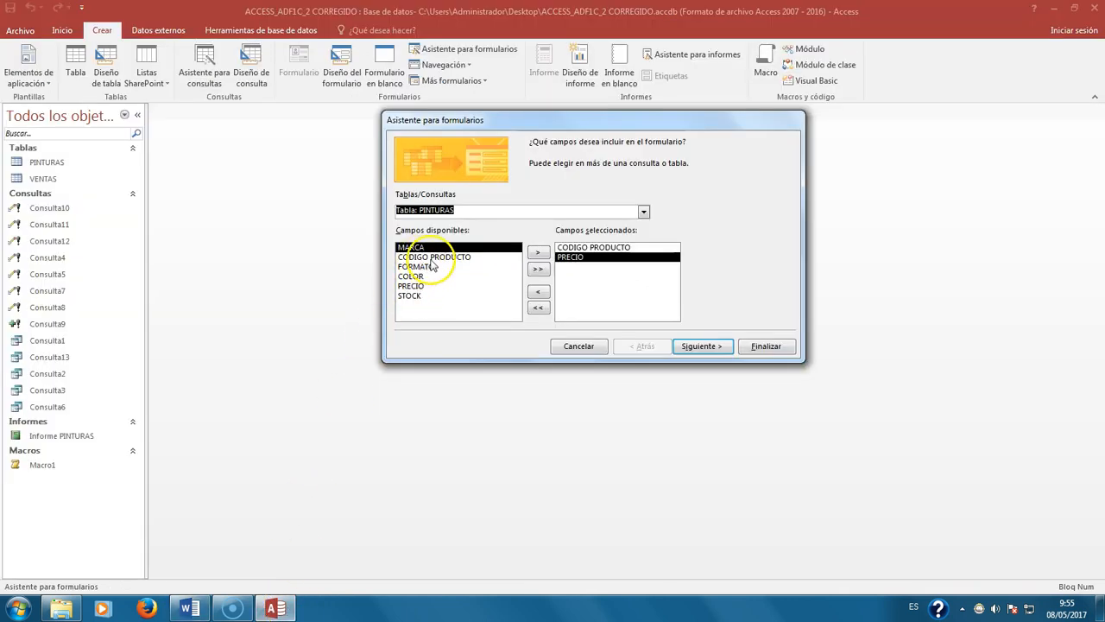
Step: Continue to the layout options, recheck the task in Word, and accept the En columnas layout for the form
{"action": "left_click", "coordinate": [701, 345]}
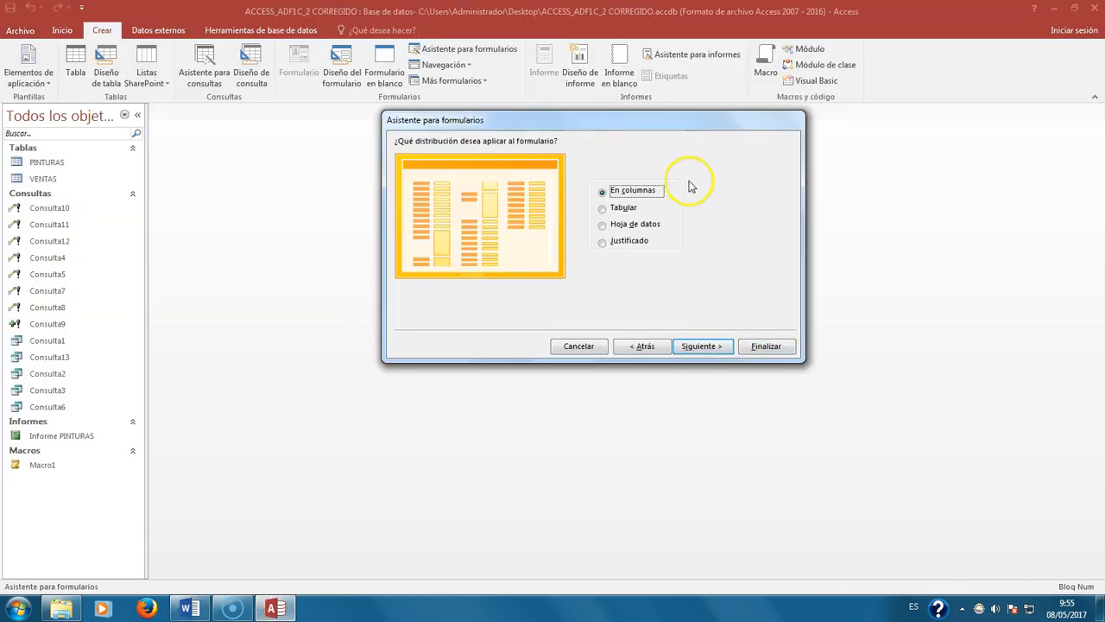
{"action": "left_click", "coordinate": [191, 608]}
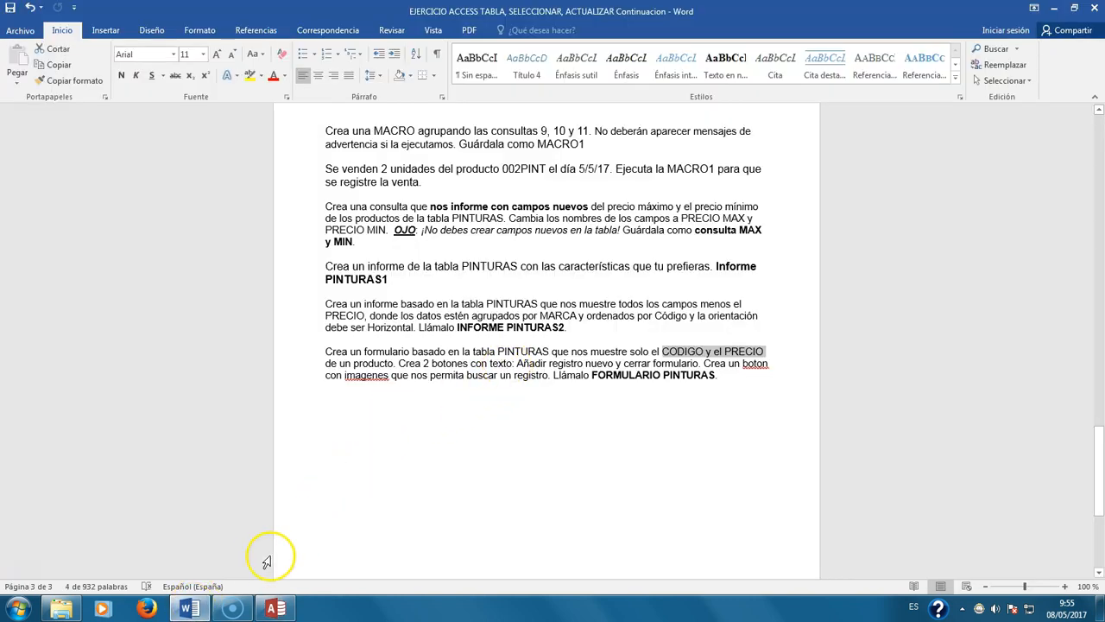
{"action": "left_click", "coordinate": [191, 608]}
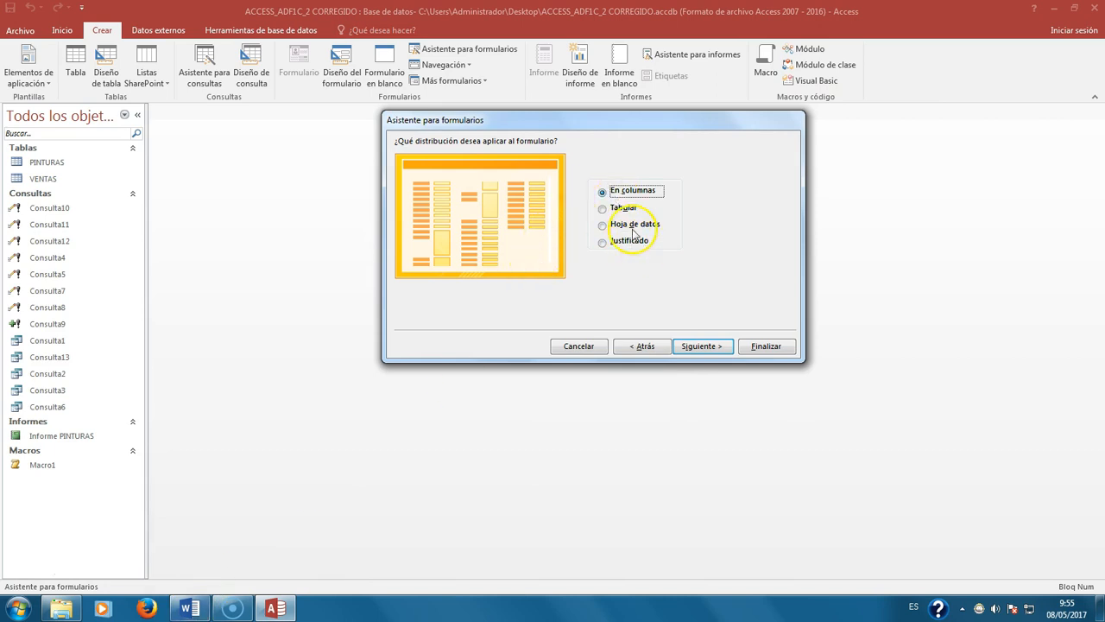
{"action": "left_click", "coordinate": [706, 346]}
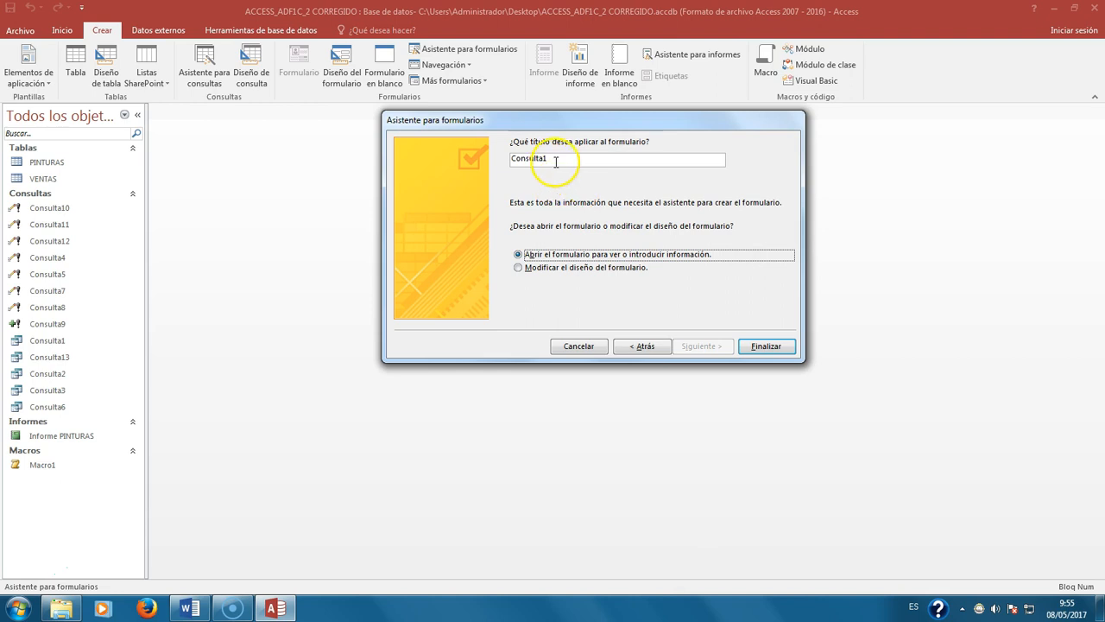
Step: Check the required form name in Word, title the form FORMULARIO PINTURAS in Access and finish the wizard, opening the form
{"action": "left_click", "coordinate": [289, 609]}
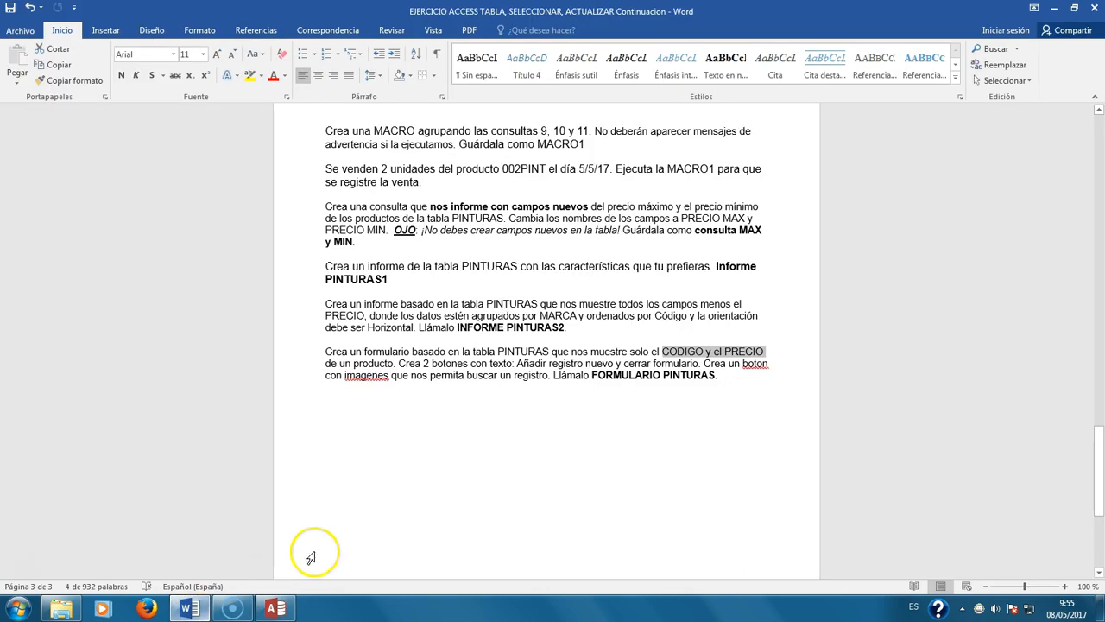
{"action": "left_click", "coordinate": [190, 609]}
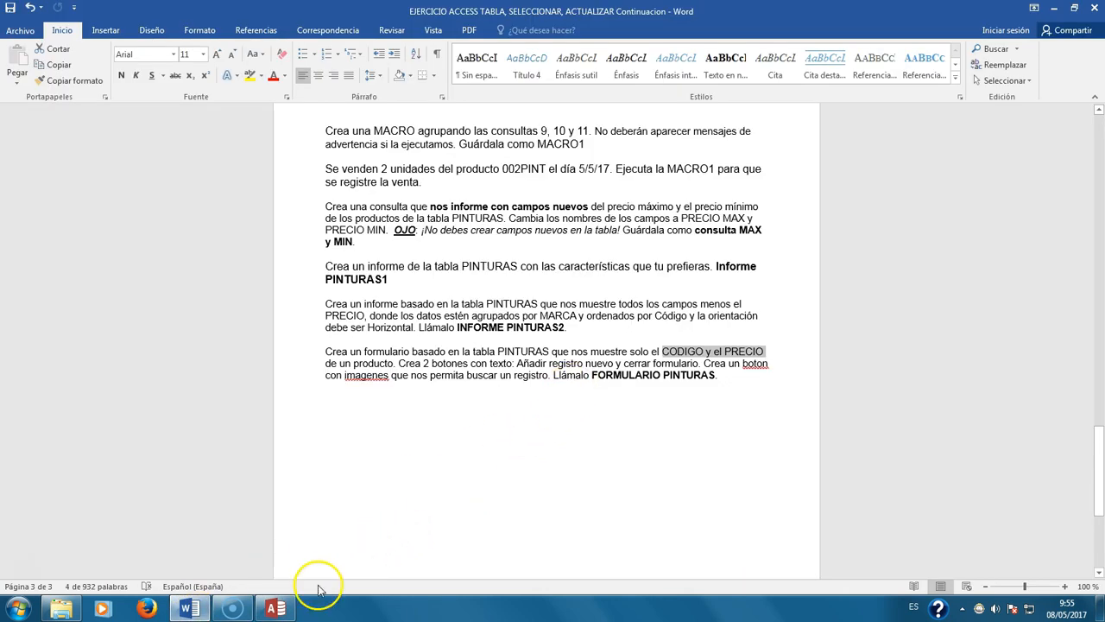
{"action": "left_click", "coordinate": [285, 607]}
{"action": "left_click_drag", "start_coordinate": [583, 161], "coordinate": [318, 145]}
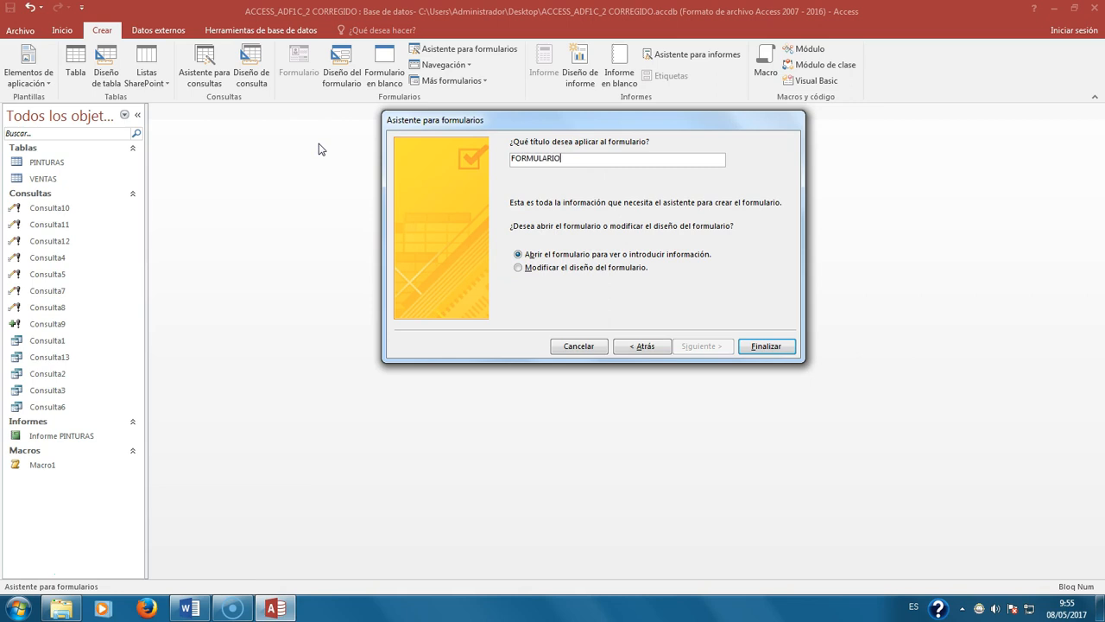
{"action": "key", "text": "Return"}
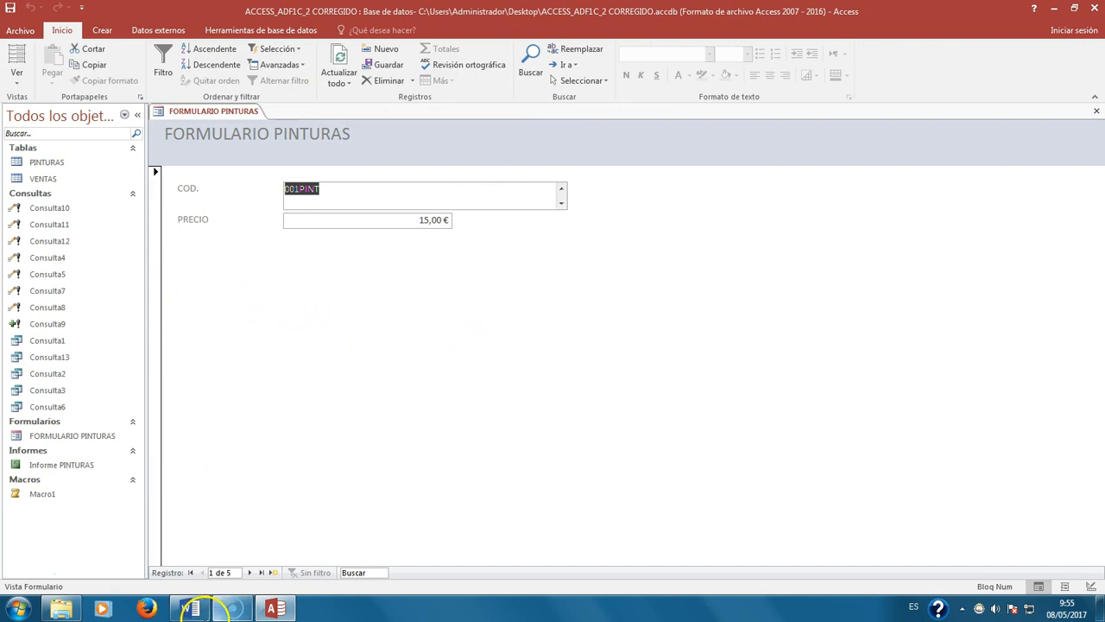
Step: Check the form task in Word, then switch FORMULARIO PINTURAS in Access to Design view and extend its Detalle section to about 7 cm
{"action": "left_click", "coordinate": [190, 609]}
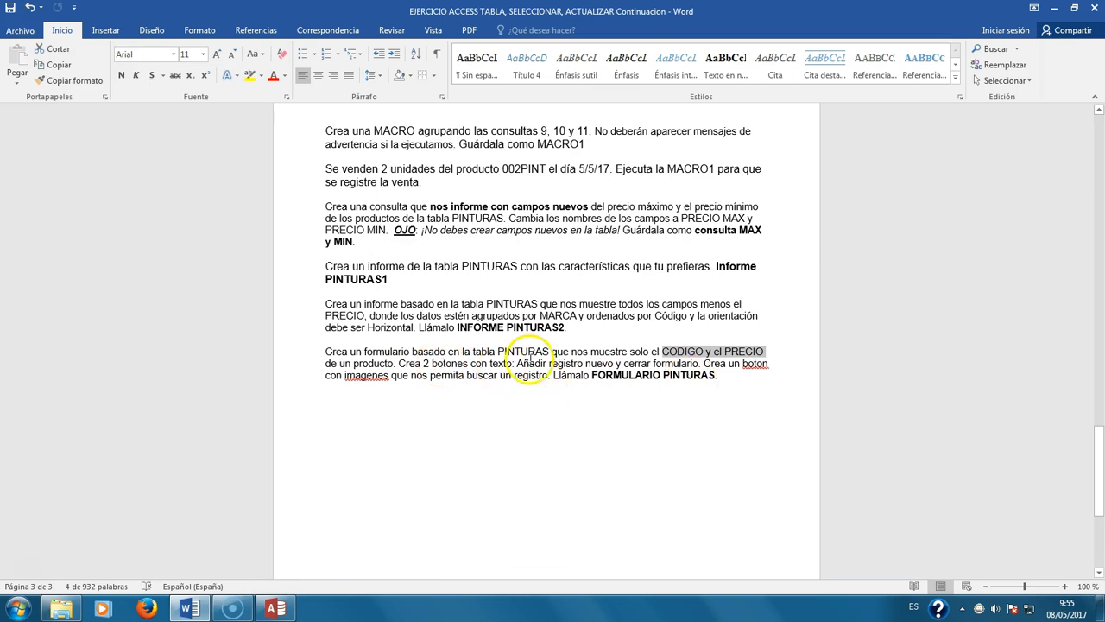
{"action": "left_click", "coordinate": [275, 609]}
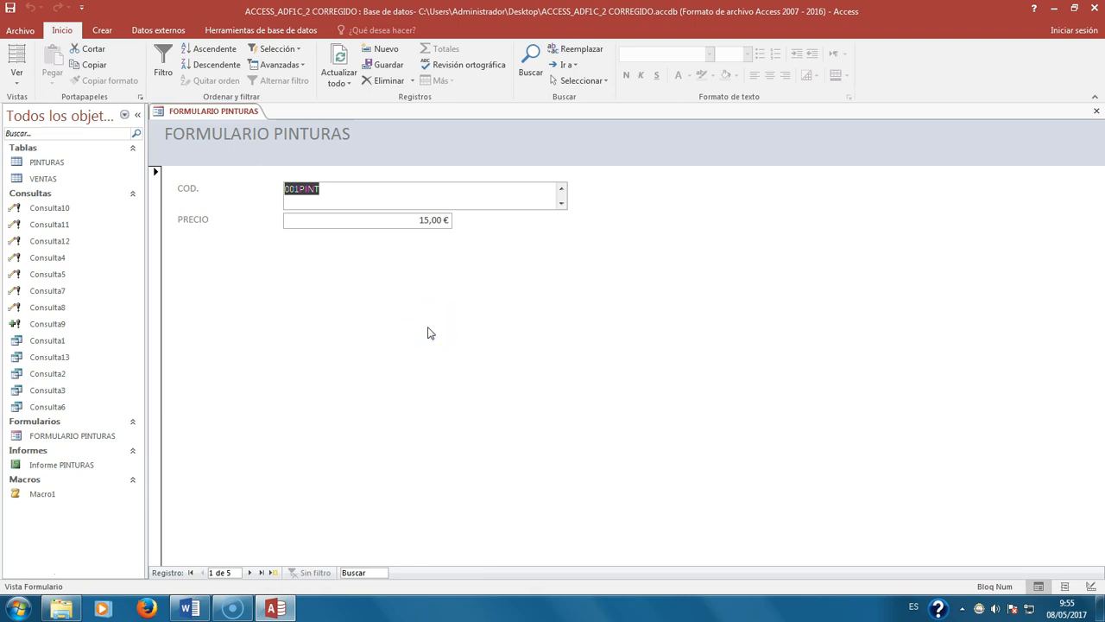
{"action": "right_click", "coordinate": [212, 112]}
{"action": "left_click", "coordinate": [256, 206]}
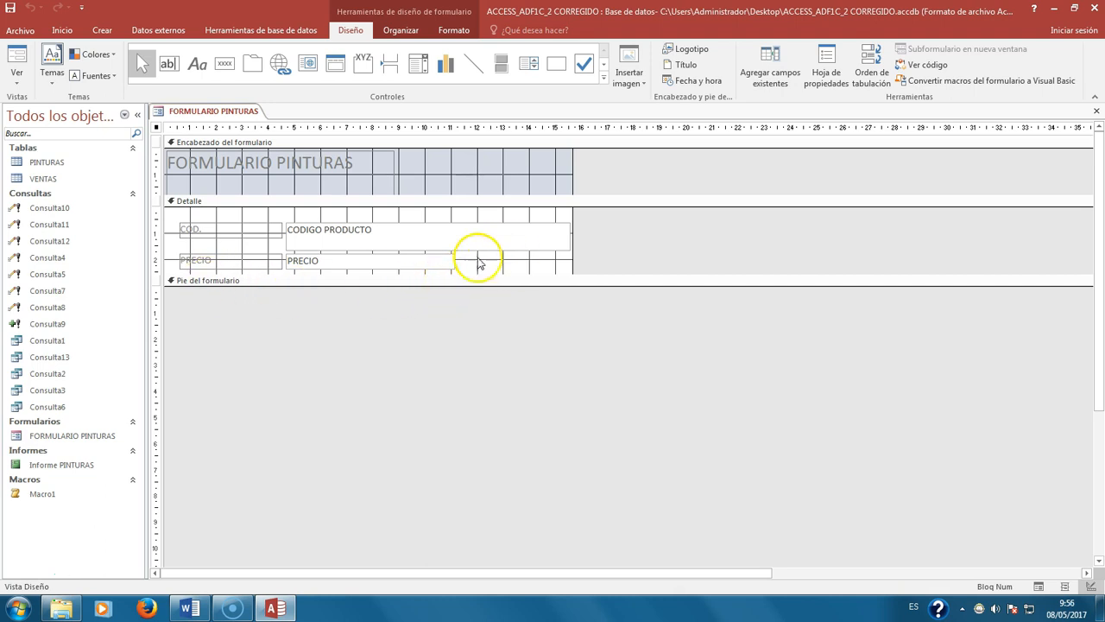
{"action": "left_click_drag", "start_coordinate": [491, 273], "coordinate": [489, 394]}
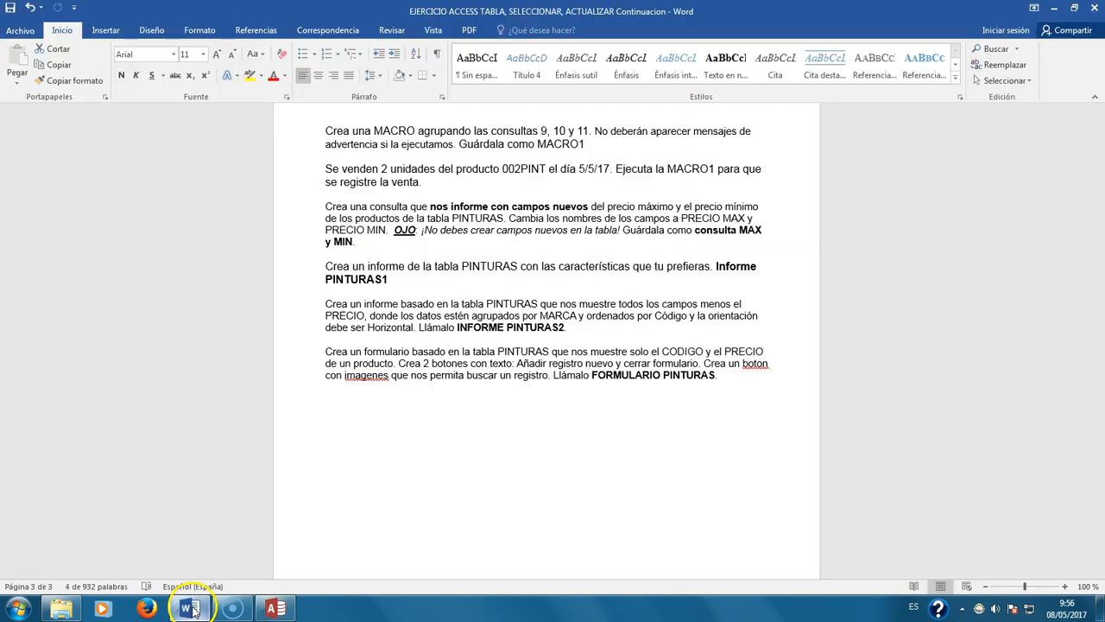
Step: Check the required buttons in Word, then add a command button below PRECIO in Access with the Operaciones con registros action Agregar nuevo registro
{"action": "left_click", "coordinate": [190, 608]}
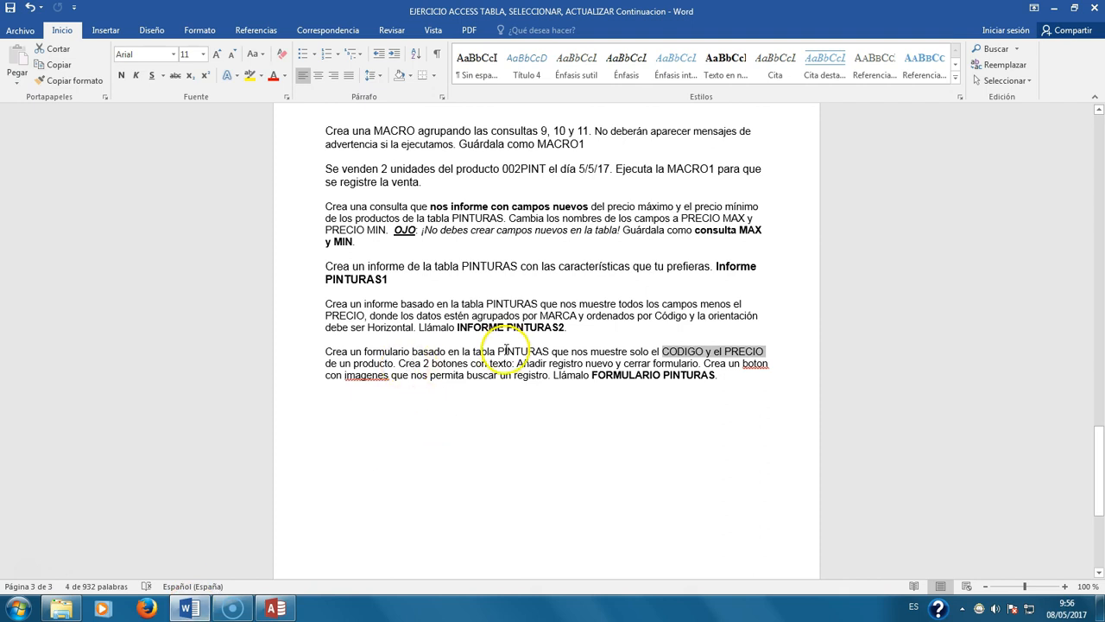
{"action": "left_click", "coordinate": [274, 608]}
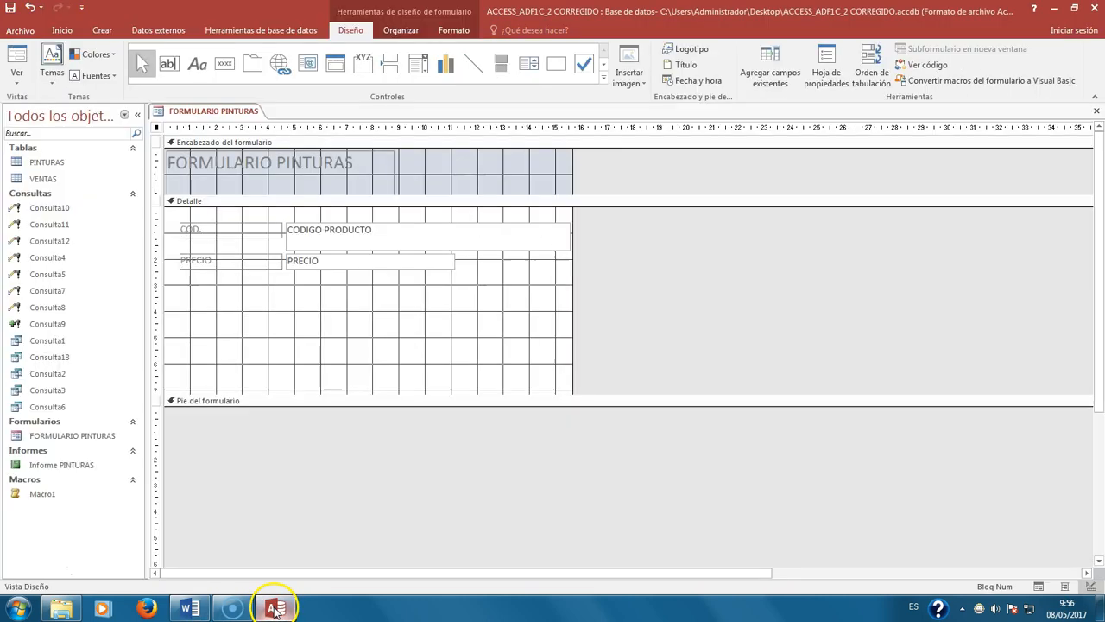
{"action": "left_click", "coordinate": [223, 67]}
{"action": "left_click", "coordinate": [226, 69]}
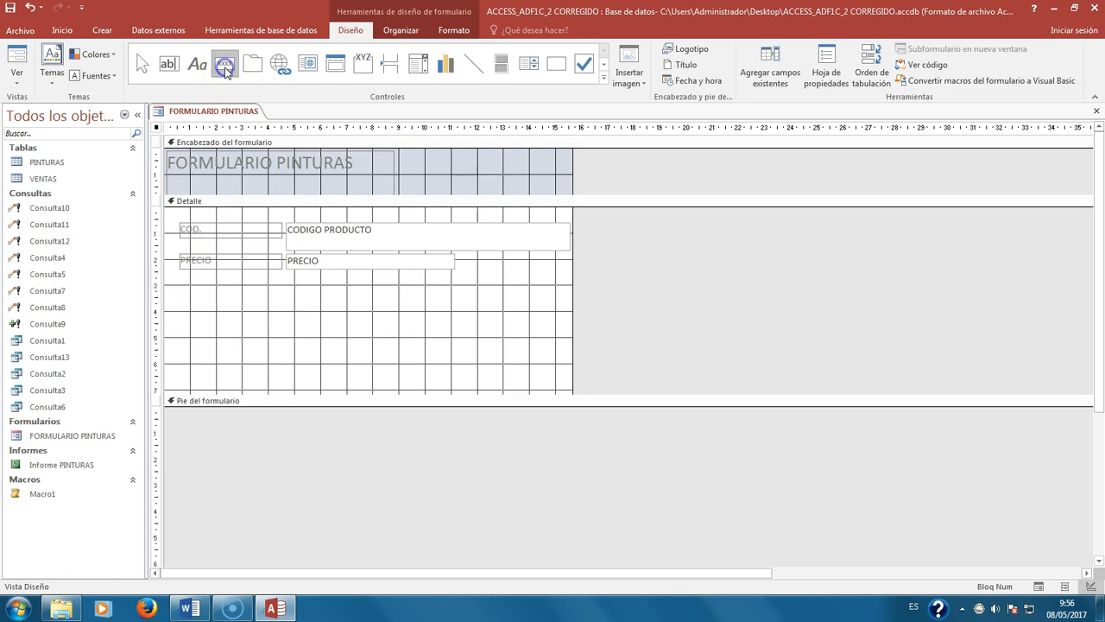
{"action": "left_click_drag", "start_coordinate": [191, 290], "coordinate": [243, 311]}
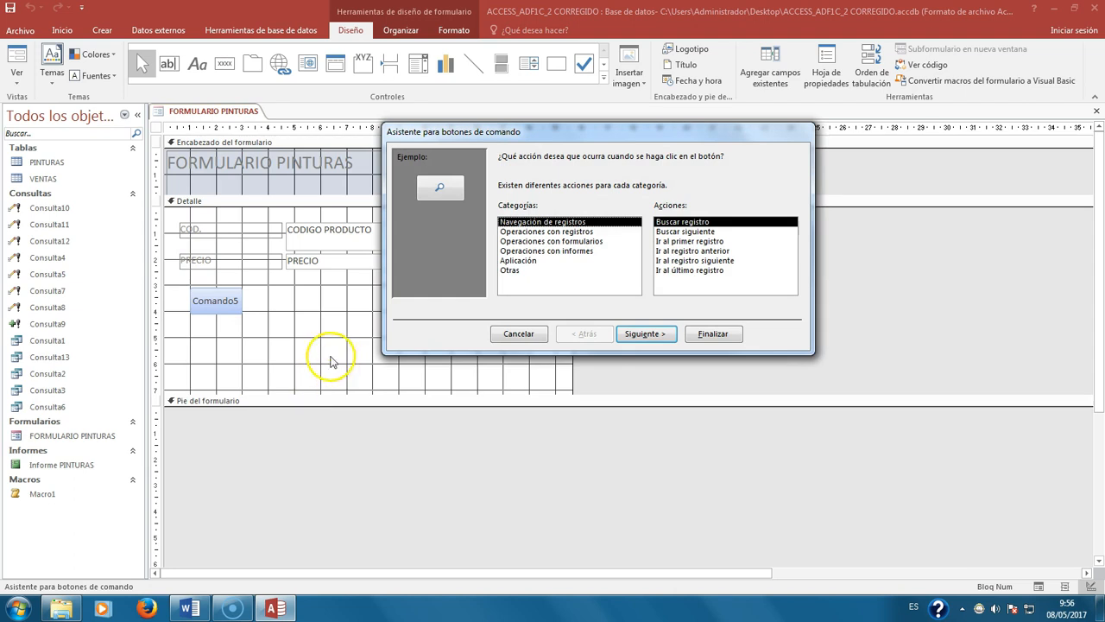
{"action": "left_click", "coordinate": [189, 607]}
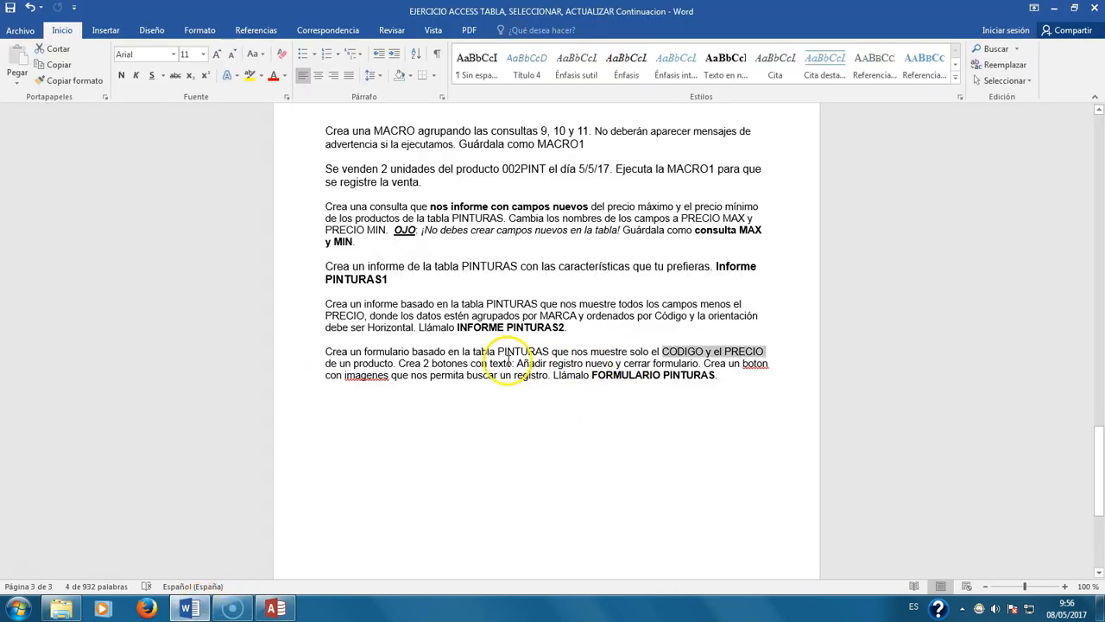
{"action": "left_click", "coordinate": [290, 607]}
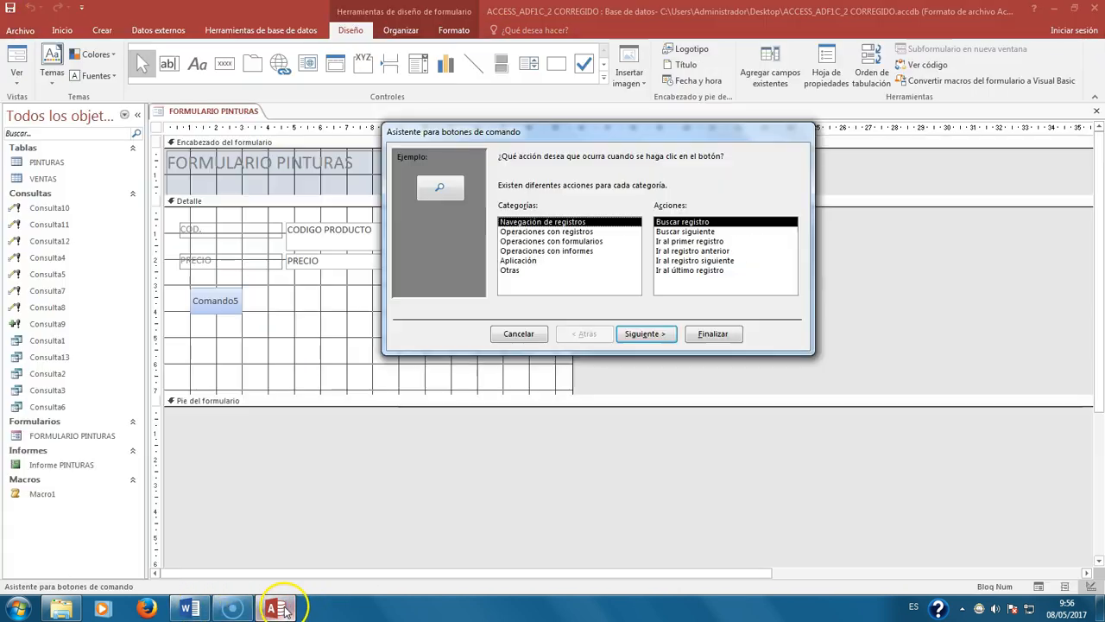
{"action": "left_click", "coordinate": [558, 232]}
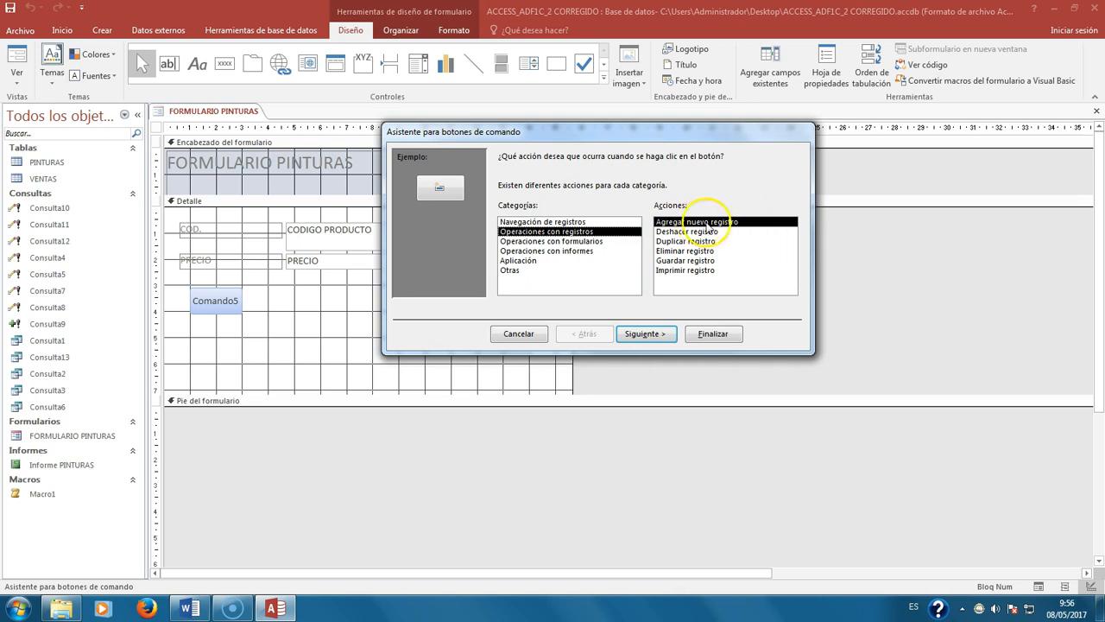
Step: Make the first button show the text Agregar nuevo registro instead of an image and finish its wizard with the default name
{"action": "left_click", "coordinate": [661, 334]}
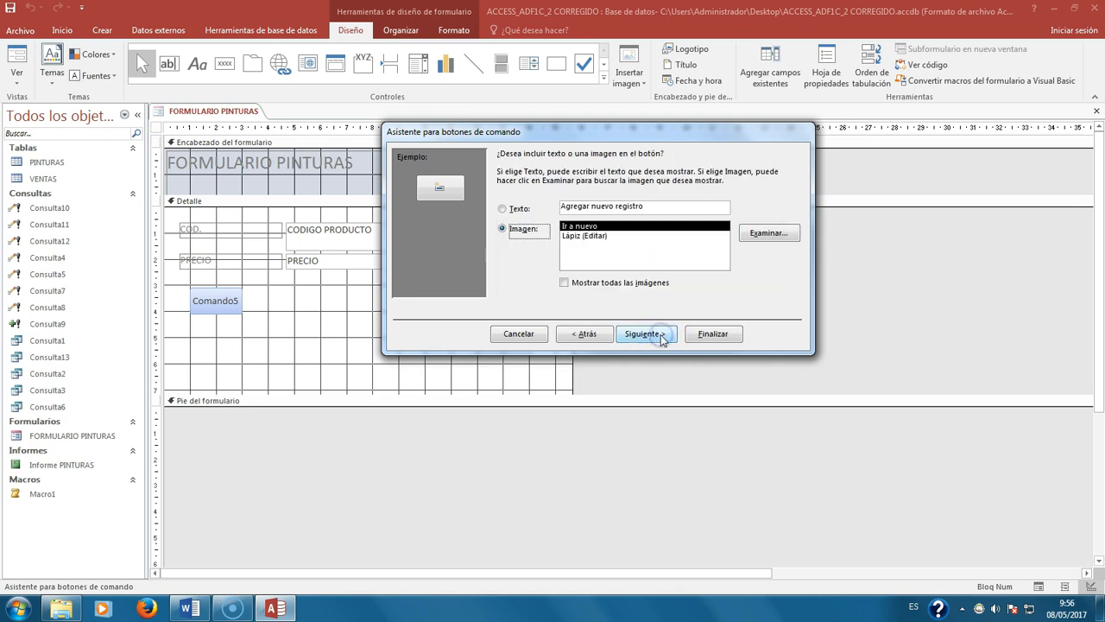
{"action": "left_click", "coordinate": [502, 208]}
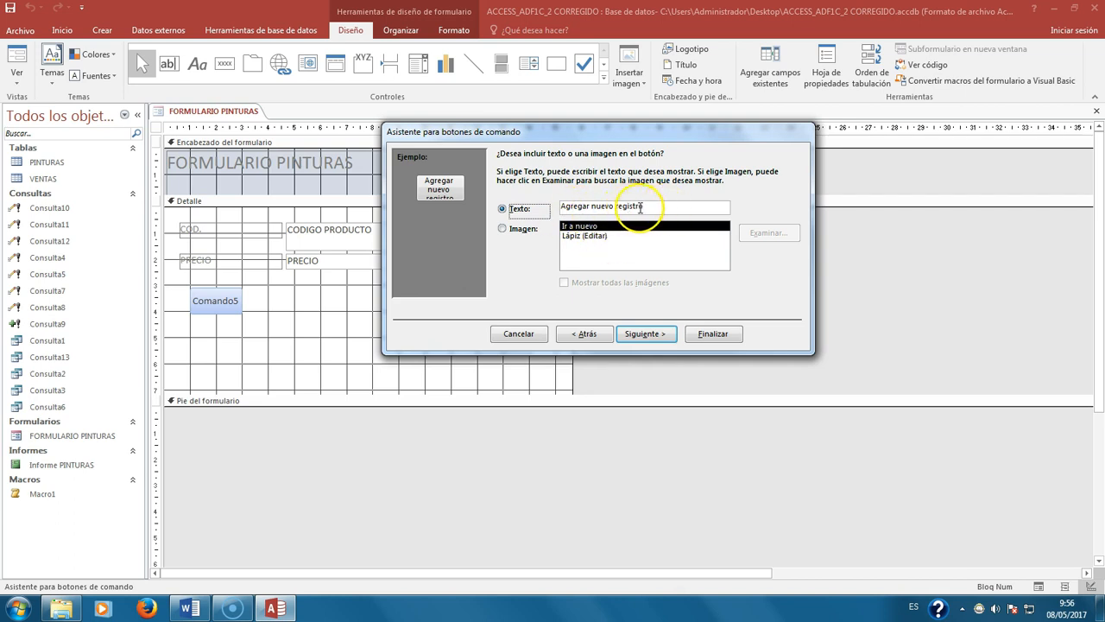
{"action": "left_click_drag", "start_coordinate": [638, 207], "coordinate": [552, 208]}
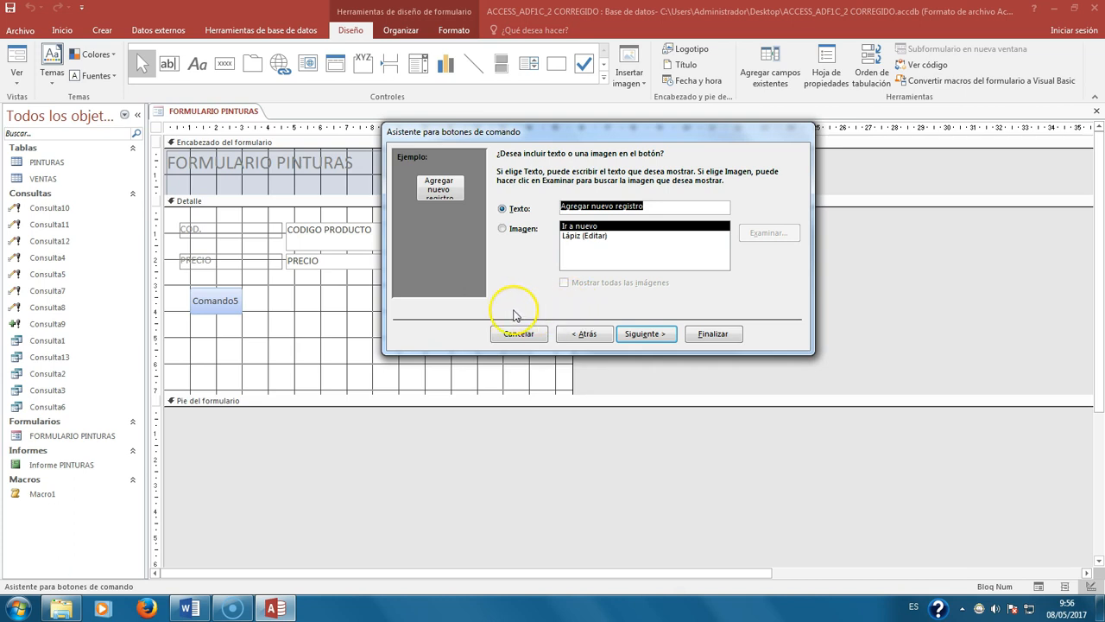
{"action": "left_click", "coordinate": [661, 335]}
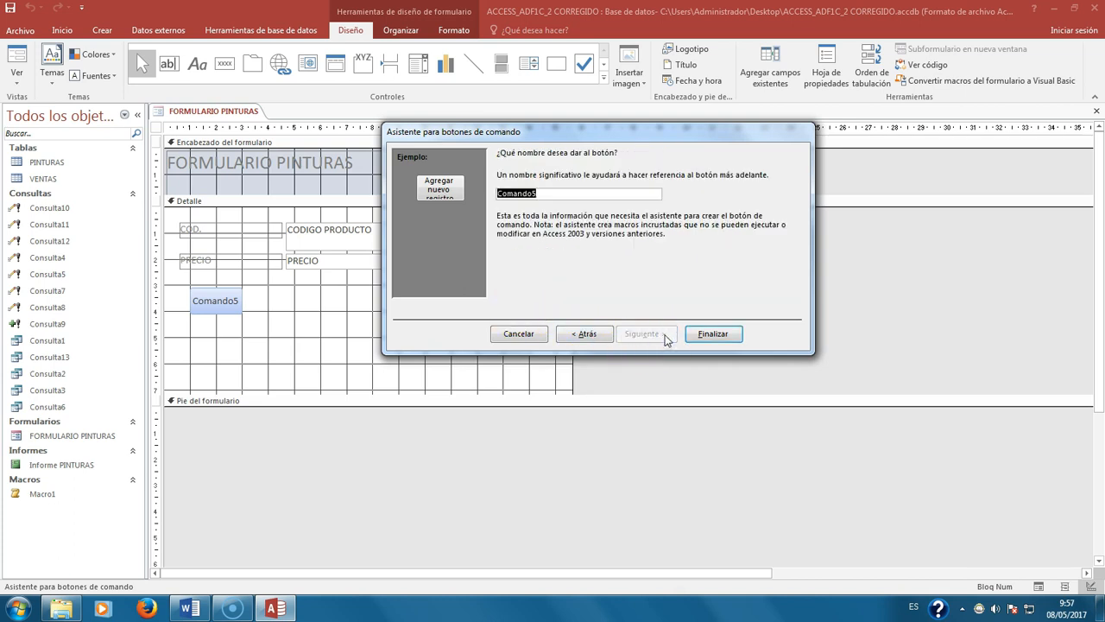
{"action": "left_click", "coordinate": [715, 335]}
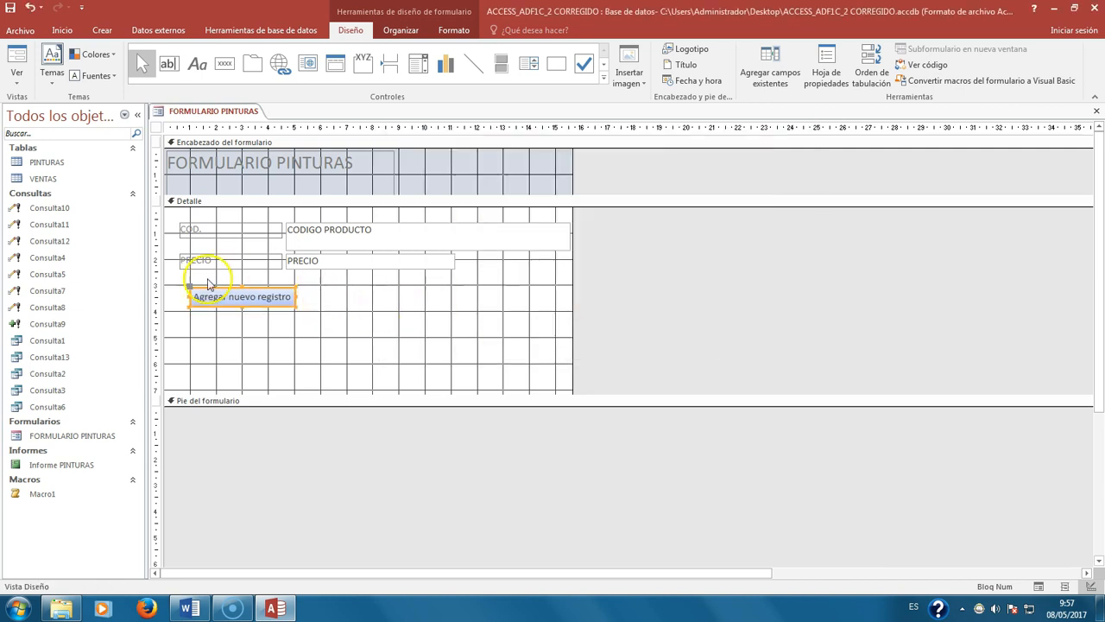
{"action": "left_click", "coordinate": [328, 339]}
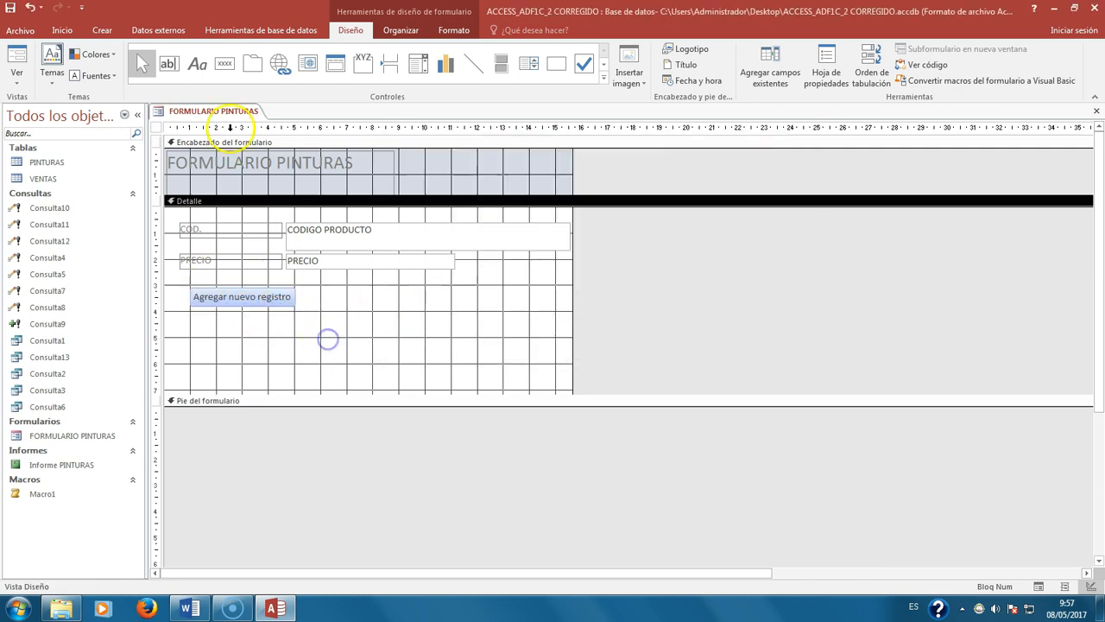
Step: Draw a second command button beside Agregar nuevo registro, recheck Word, and assign it the Operaciones con formularios action Cerrar formulario
{"action": "left_click", "coordinate": [220, 62]}
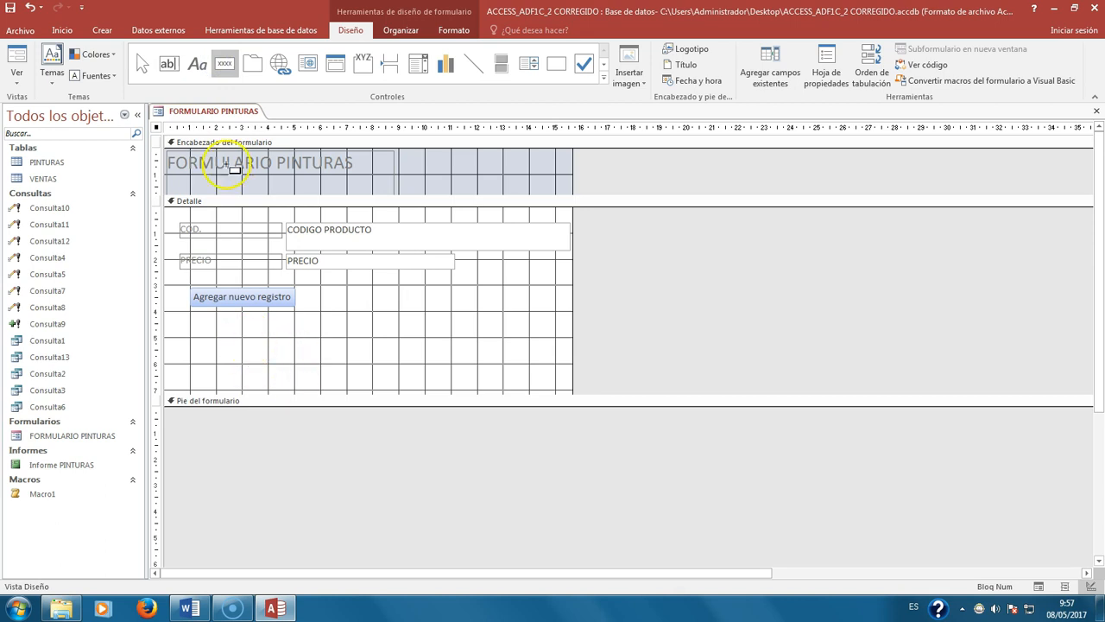
{"action": "left_click_drag", "start_coordinate": [322, 287], "coordinate": [402, 311]}
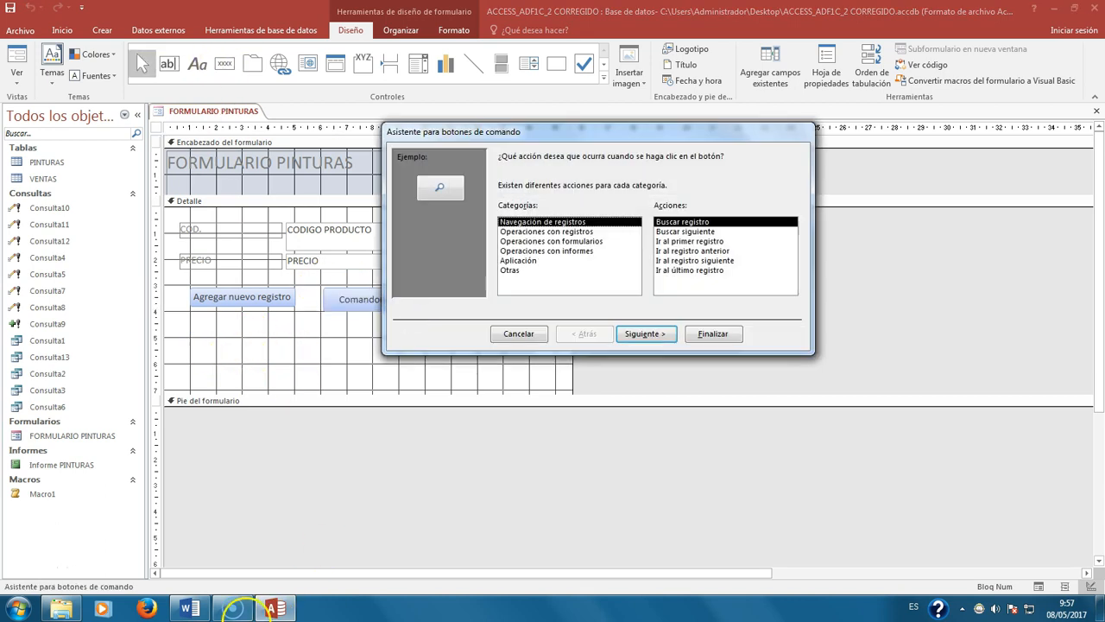
{"action": "left_click", "coordinate": [188, 609]}
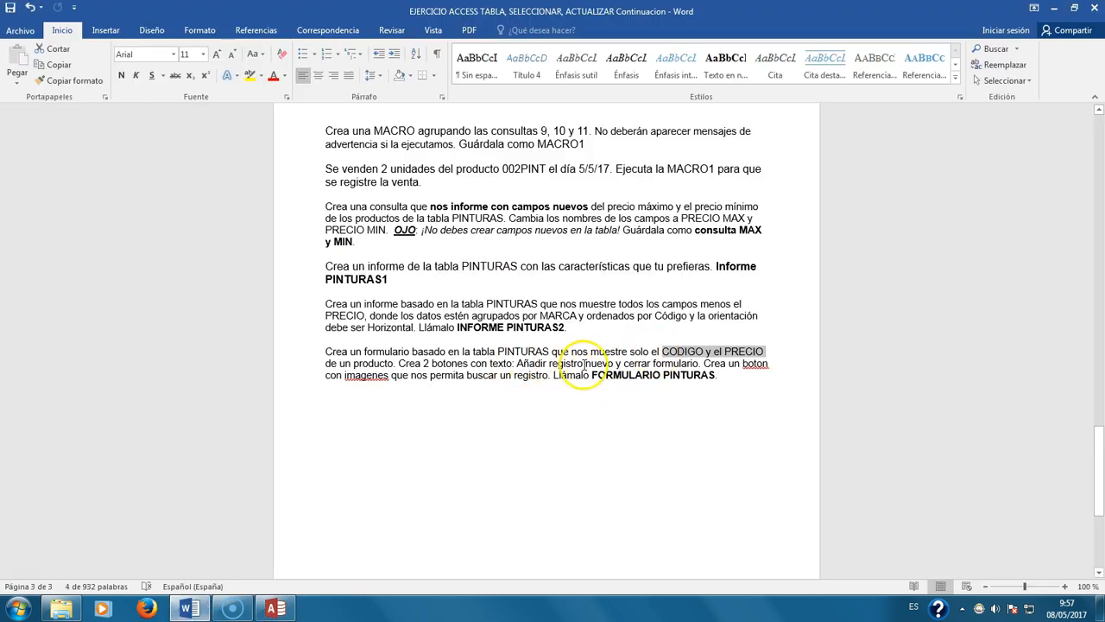
{"action": "left_click", "coordinate": [277, 607]}
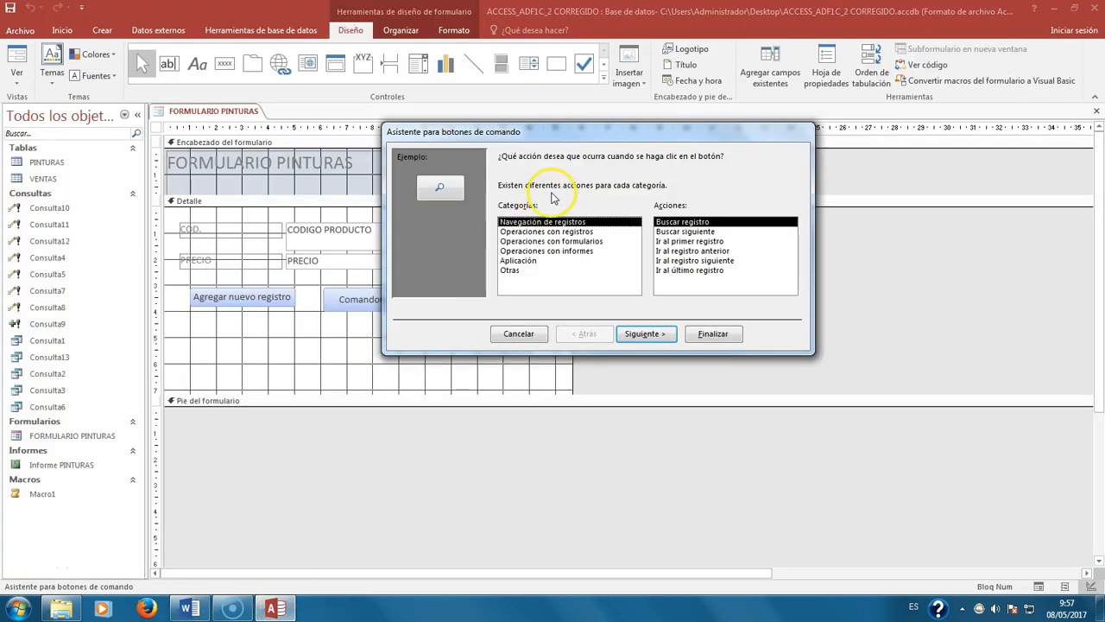
{"action": "left_click", "coordinate": [592, 242]}
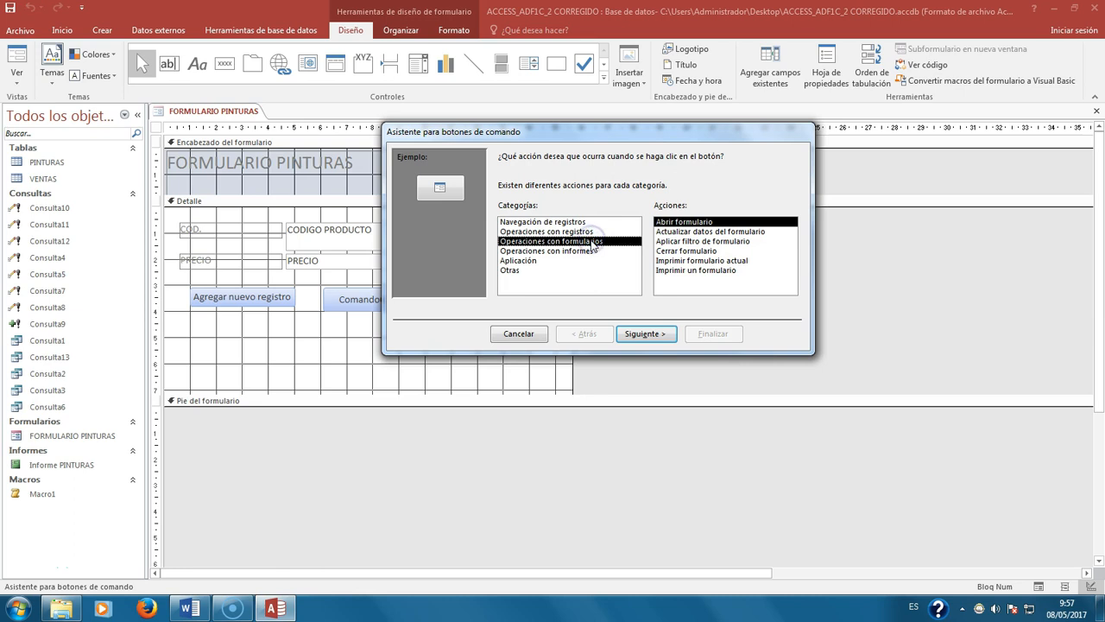
{"action": "left_click", "coordinate": [682, 251]}
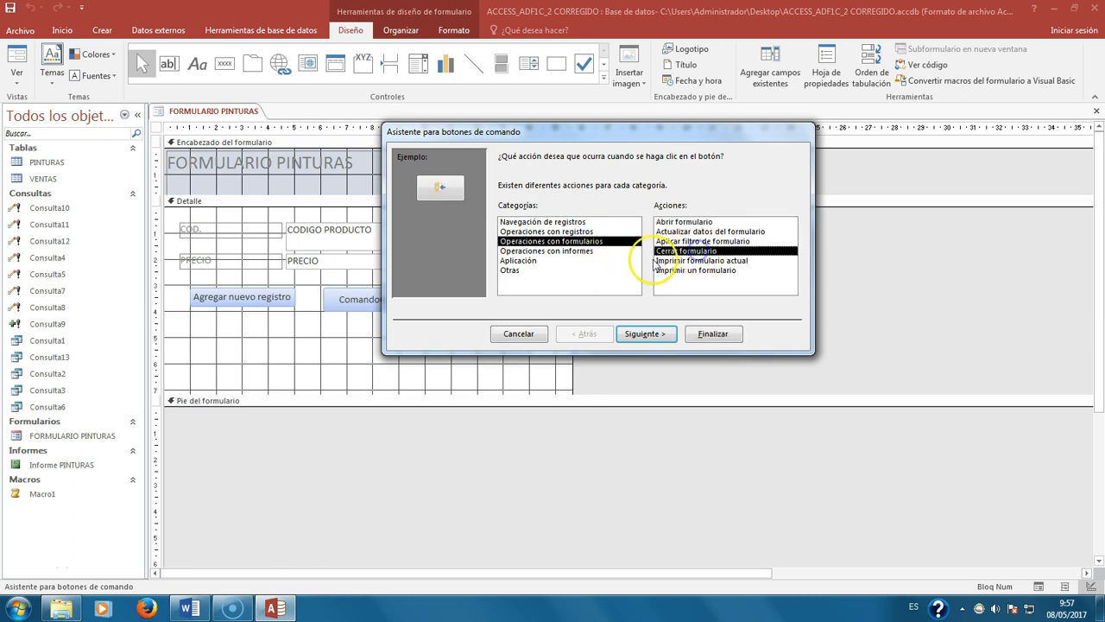
Step: Make the second button show the text Cerrar formulario and finish its wizard with the default name
{"action": "left_click", "coordinate": [668, 341]}
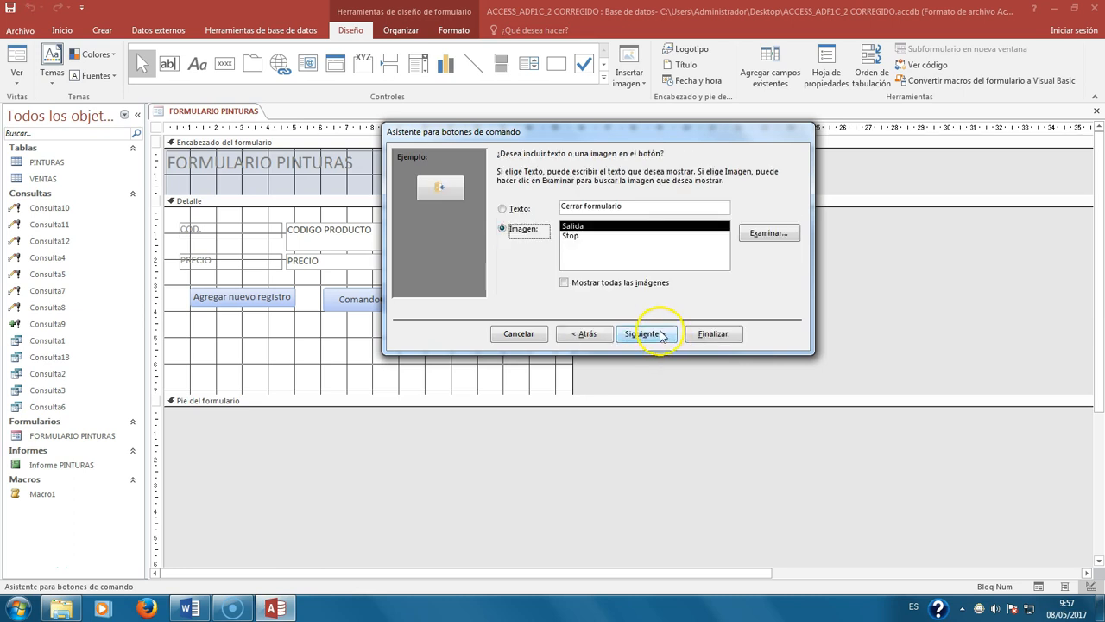
{"action": "left_click", "coordinate": [503, 209]}
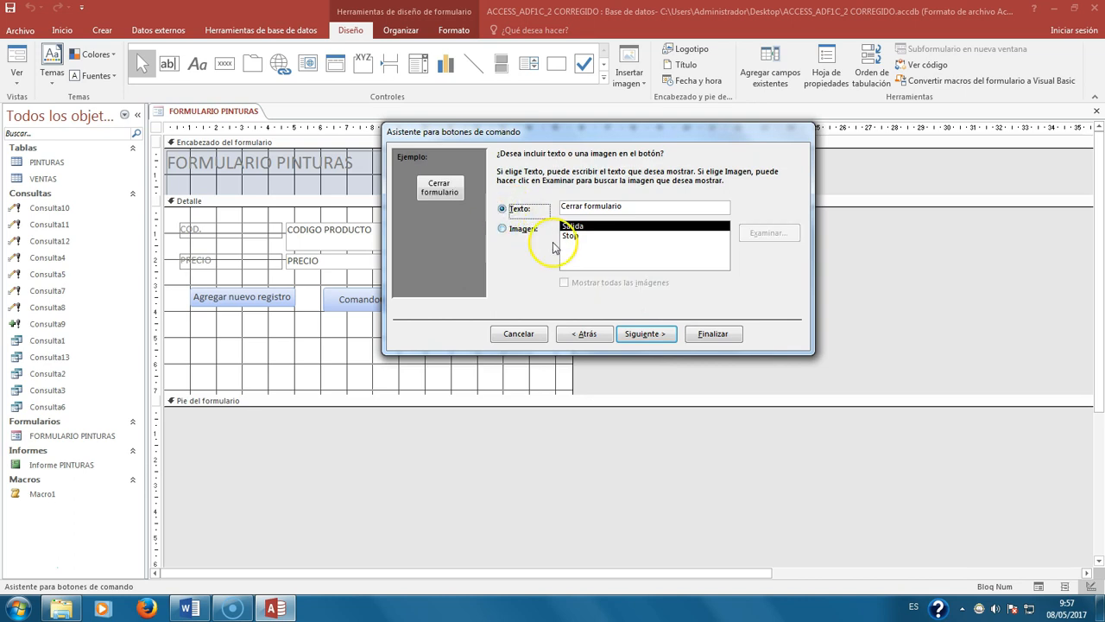
{"action": "left_click", "coordinate": [658, 333]}
{"action": "left_click", "coordinate": [712, 333]}
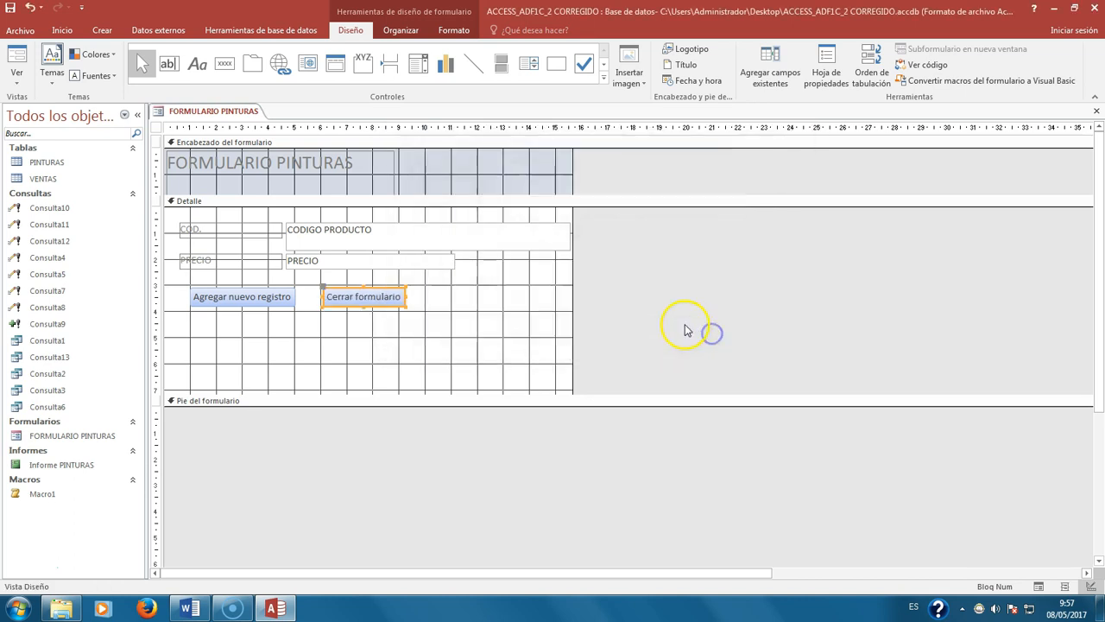
{"action": "left_click", "coordinate": [340, 348]}
Step: Check the record-search button requirement in Word, then place a third command button in Access beside Cerrar formulario
{"action": "left_click", "coordinate": [190, 609]}
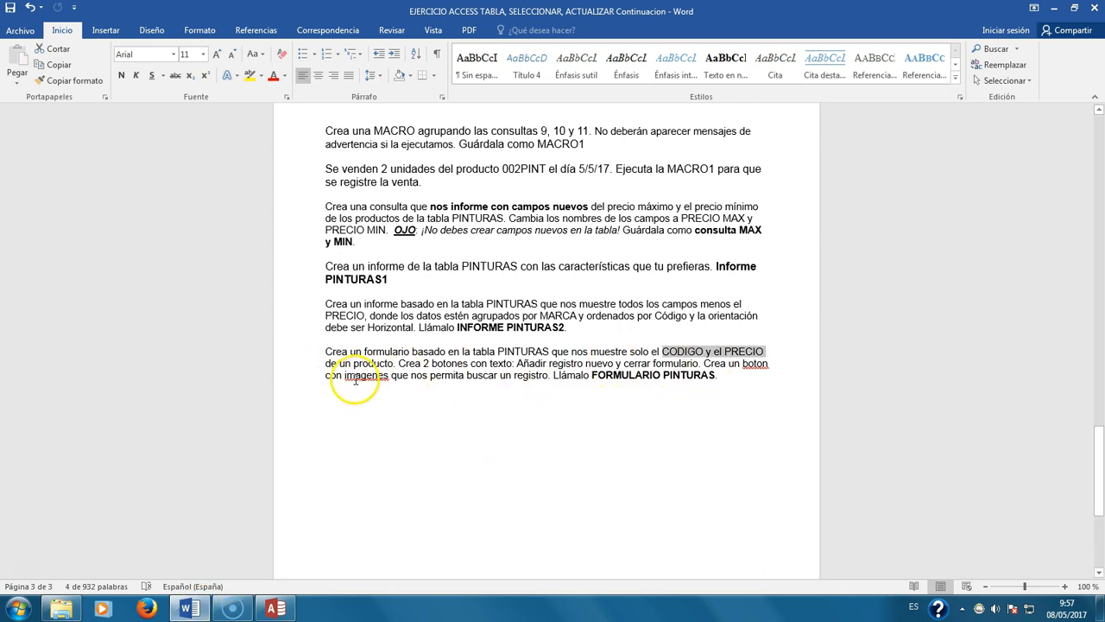
{"action": "left_click_drag", "start_coordinate": [430, 374], "coordinate": [550, 376]}
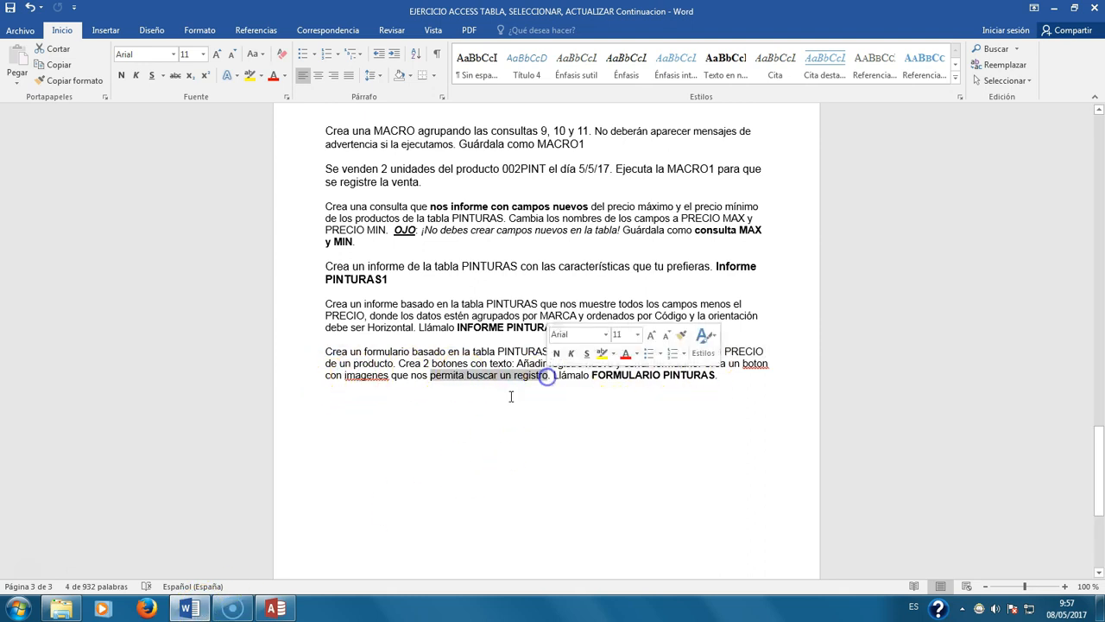
{"action": "left_click", "coordinate": [275, 608]}
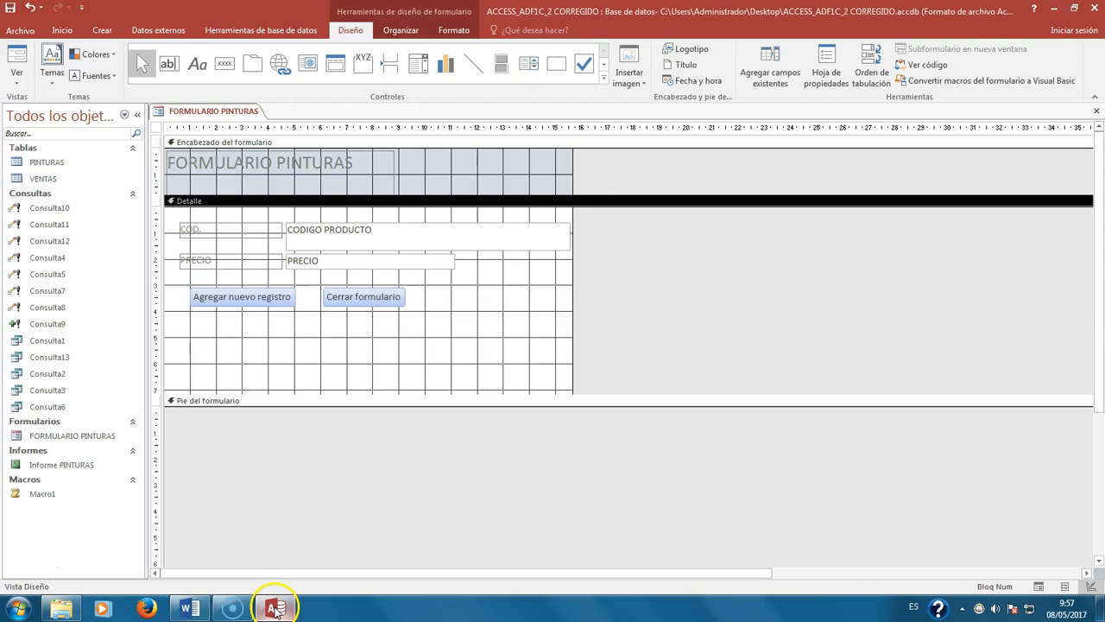
{"action": "left_click", "coordinate": [235, 62]}
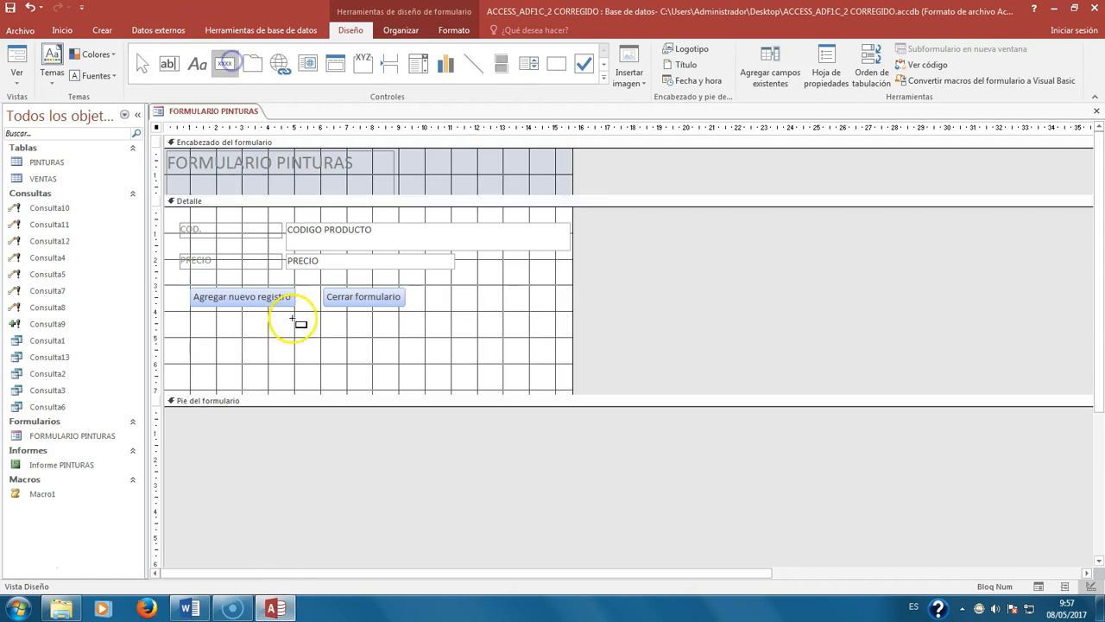
{"action": "left_click", "coordinate": [488, 306]}
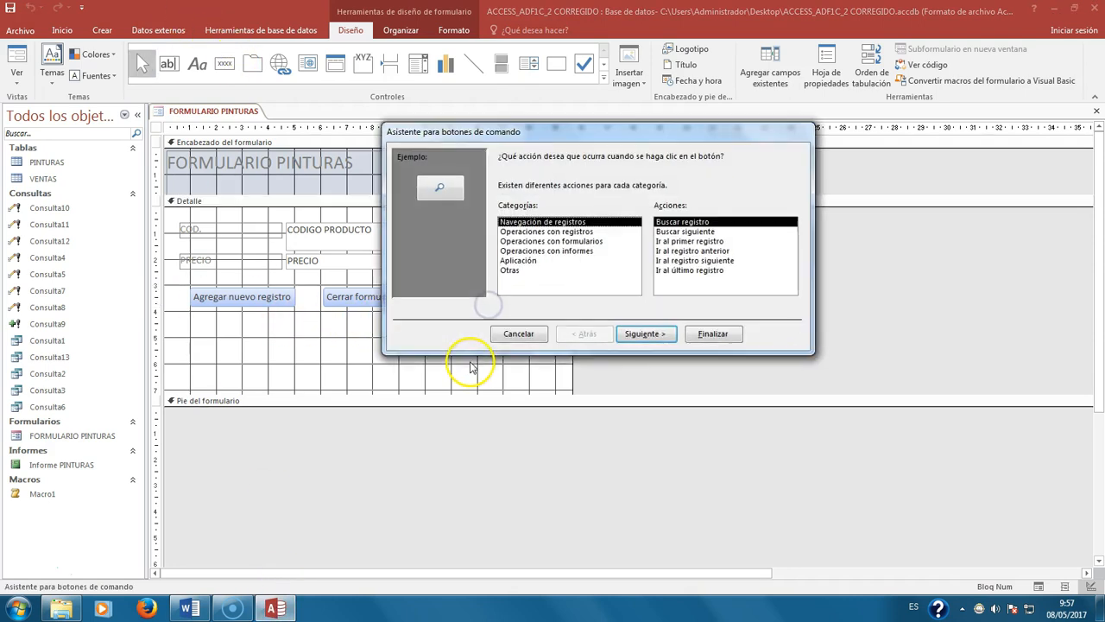
Step: Give the third button the Navegación de registros action Buscar registro with the Prismáticos image, and finish its wizard with the default name
{"action": "left_click", "coordinate": [587, 231]}
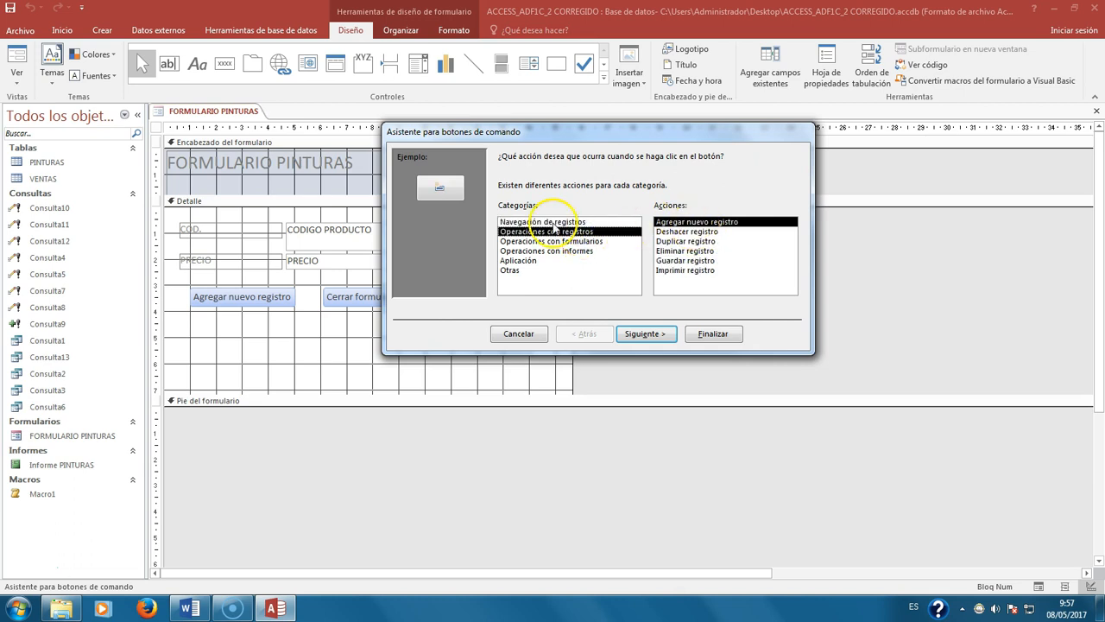
{"action": "left_click", "coordinate": [554, 222]}
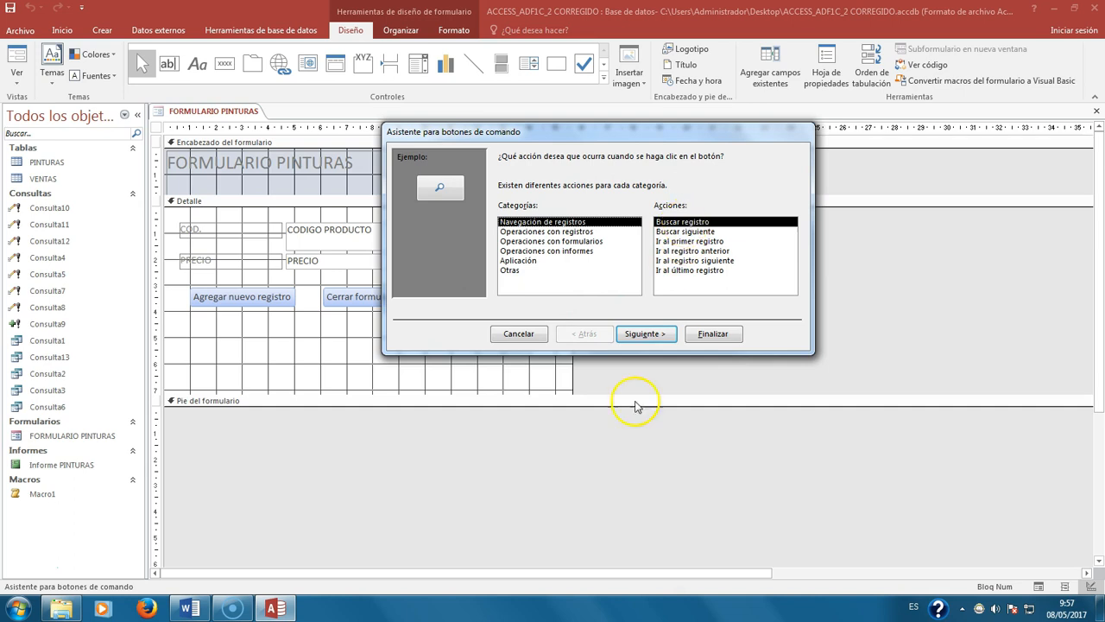
{"action": "left_click", "coordinate": [653, 339]}
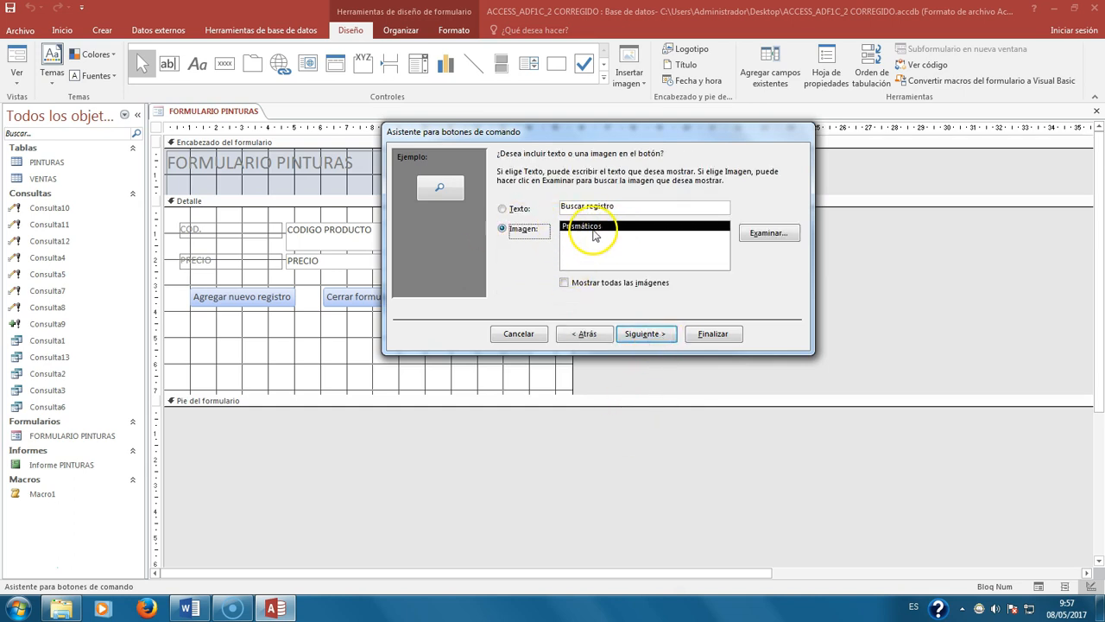
{"action": "left_click", "coordinate": [658, 333]}
{"action": "left_click", "coordinate": [712, 333]}
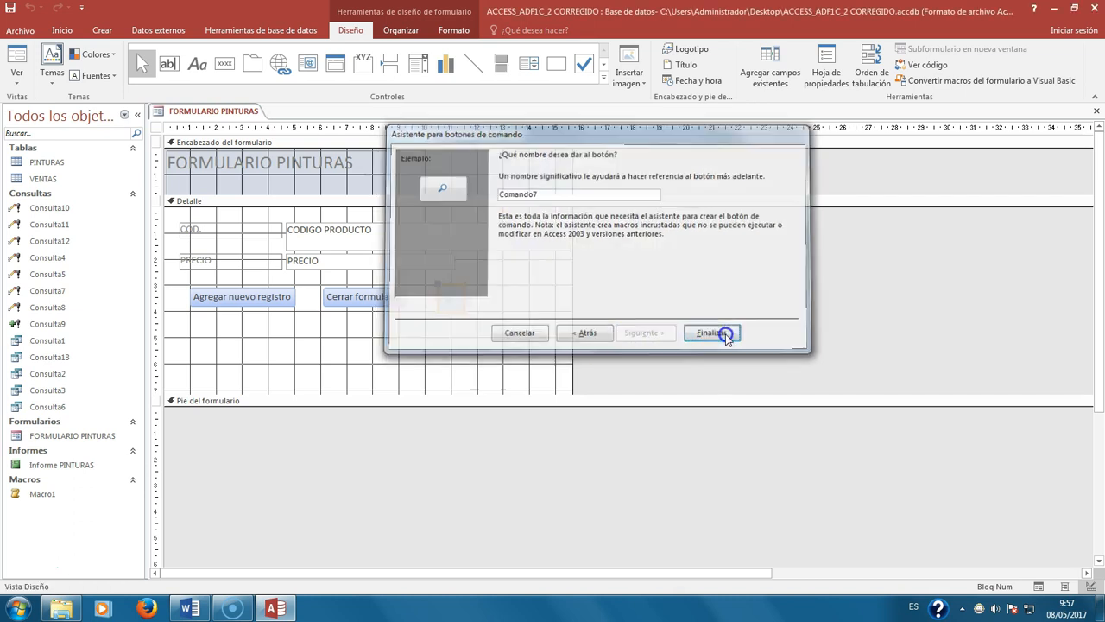
Step: Deselect the new search button and close the FORMULARIO PINTURAS design
{"action": "left_click", "coordinate": [374, 358]}
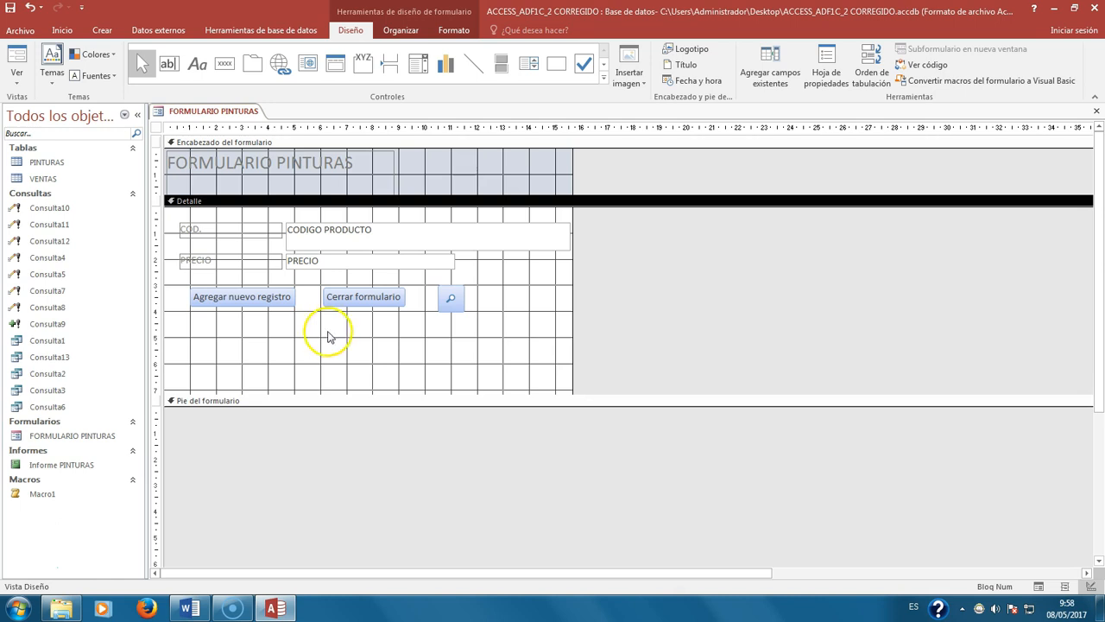
{"action": "right_click", "coordinate": [246, 111]}
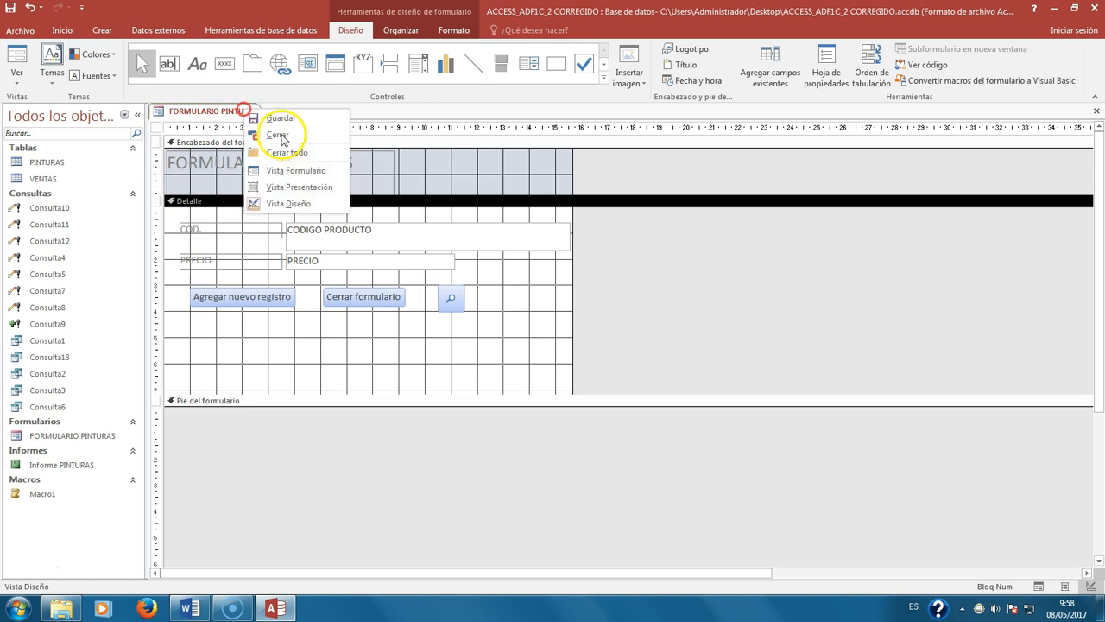
{"action": "left_click", "coordinate": [279, 138]}
Step: Open FORMULARIO PINTURAS in form view and test its Agregar nuevo registro and Cerrar formulario buttons
{"action": "double_click", "coordinate": [78, 436]}
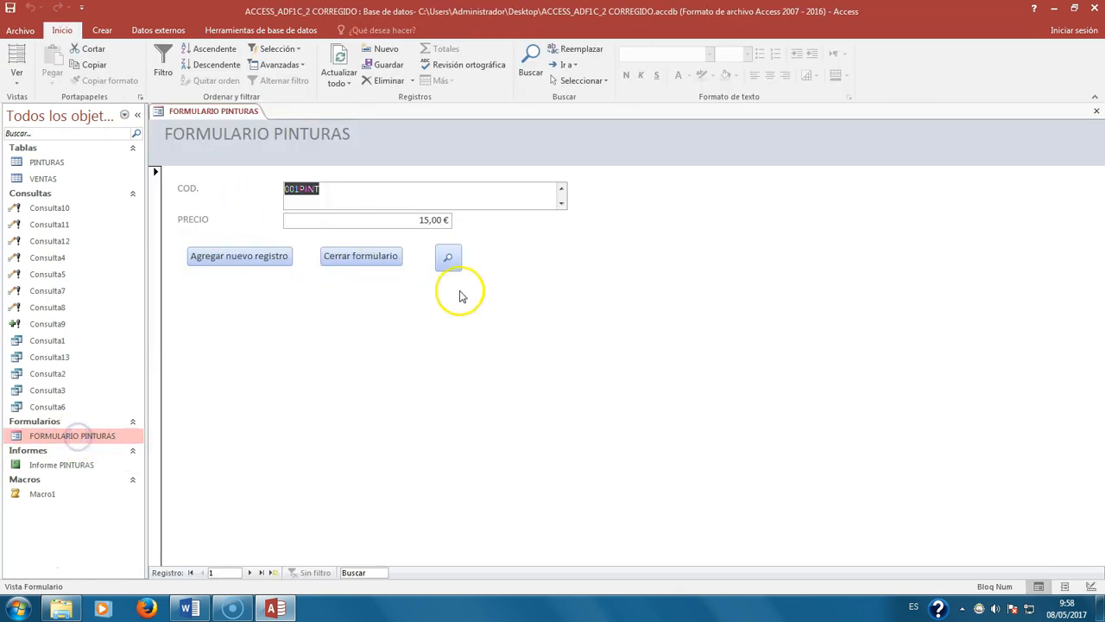
{"action": "left_click", "coordinate": [245, 255]}
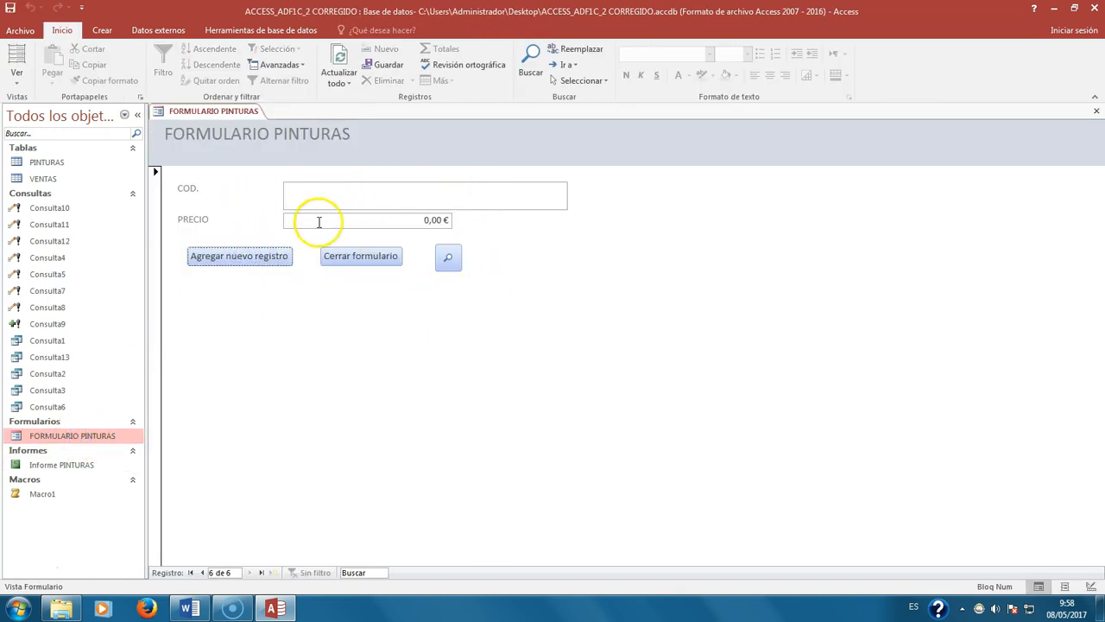
{"action": "left_click", "coordinate": [365, 257]}
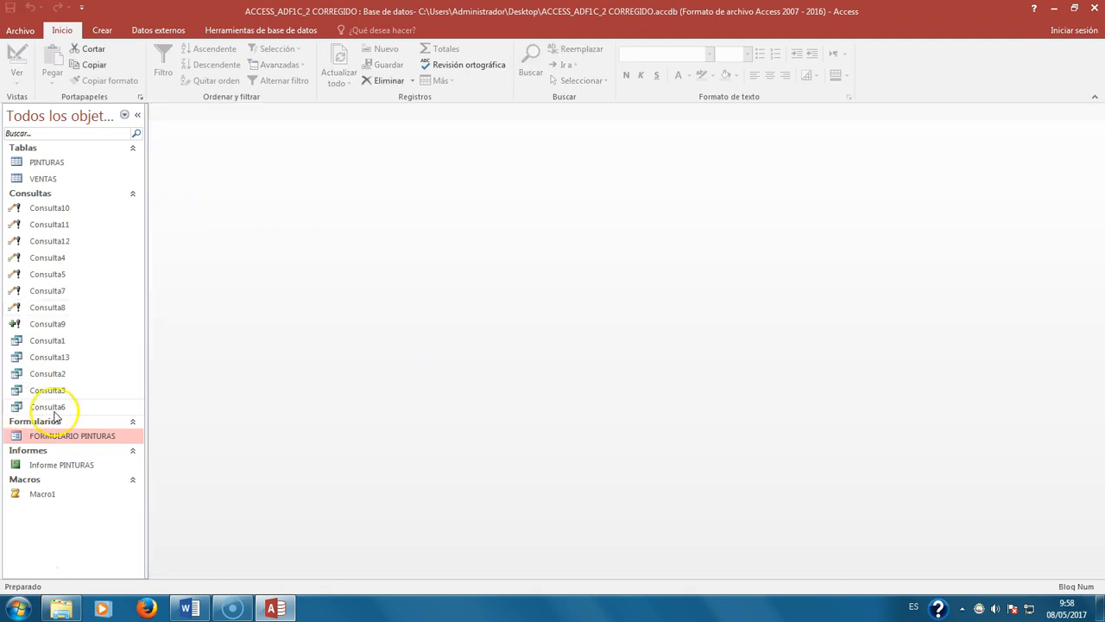
Step: Reopen FORMULARIO PINTURAS to test its image search button, dismiss the search dialog, and return to the exercise statement in Word
{"action": "right_click", "coordinate": [62, 436]}
{"action": "left_click", "coordinate": [41, 438]}
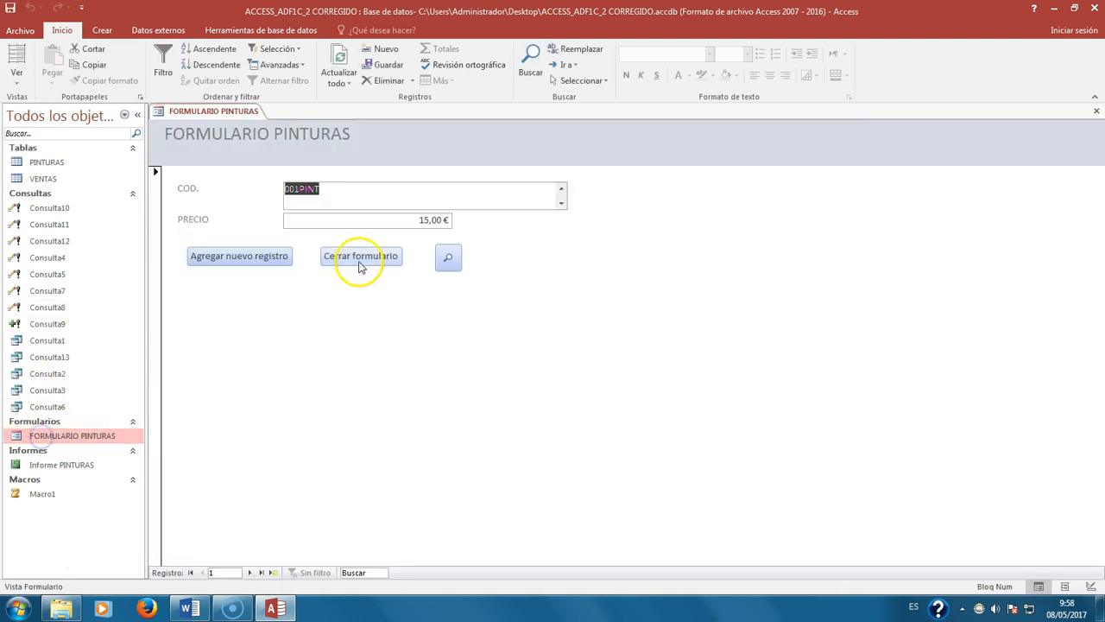
{"action": "left_click", "coordinate": [449, 258]}
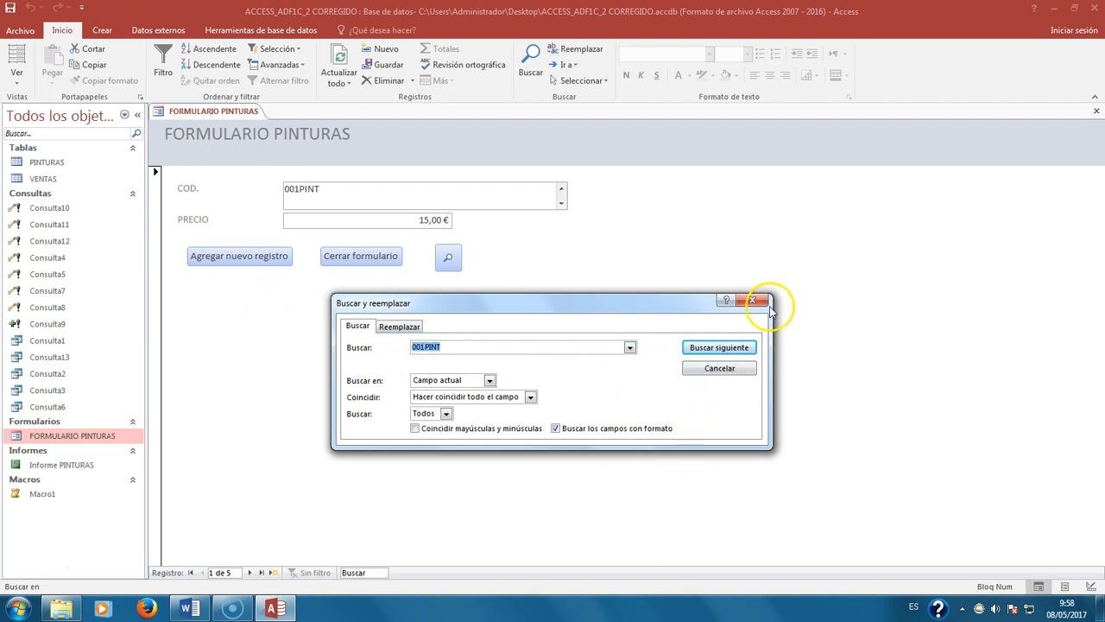
{"action": "left_click", "coordinate": [752, 300]}
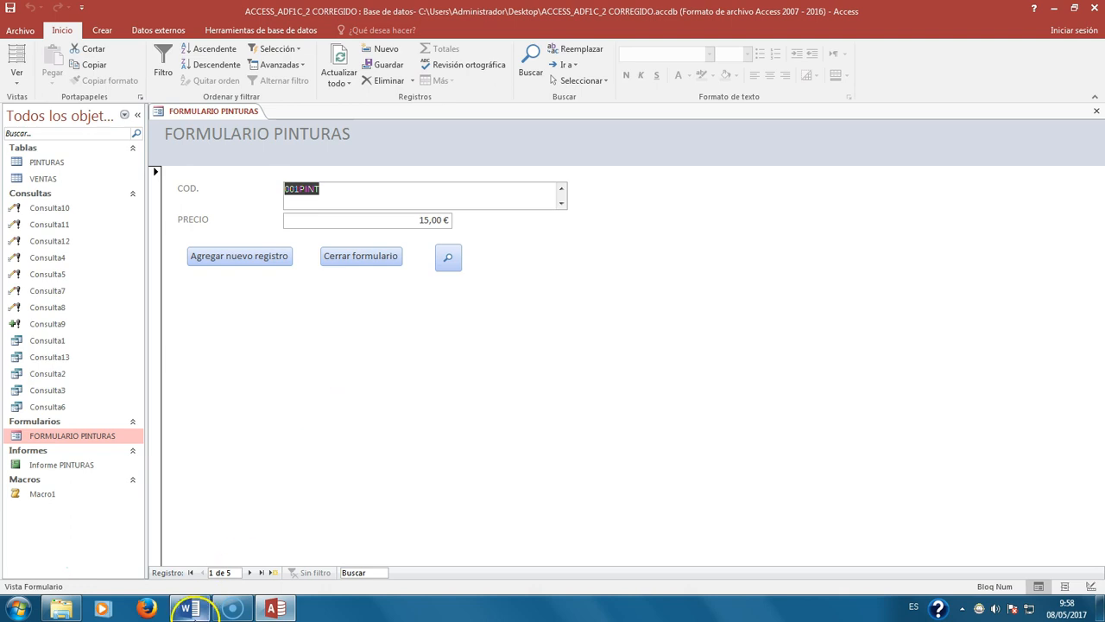
{"action": "left_click", "coordinate": [189, 607]}
{"action": "left_click", "coordinate": [422, 436]}
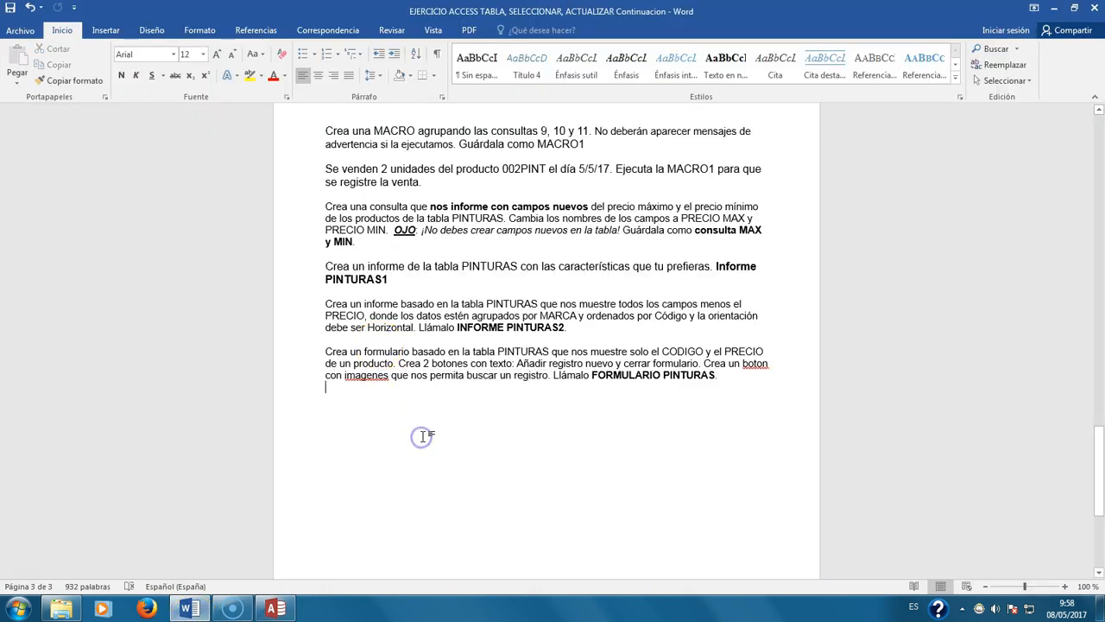